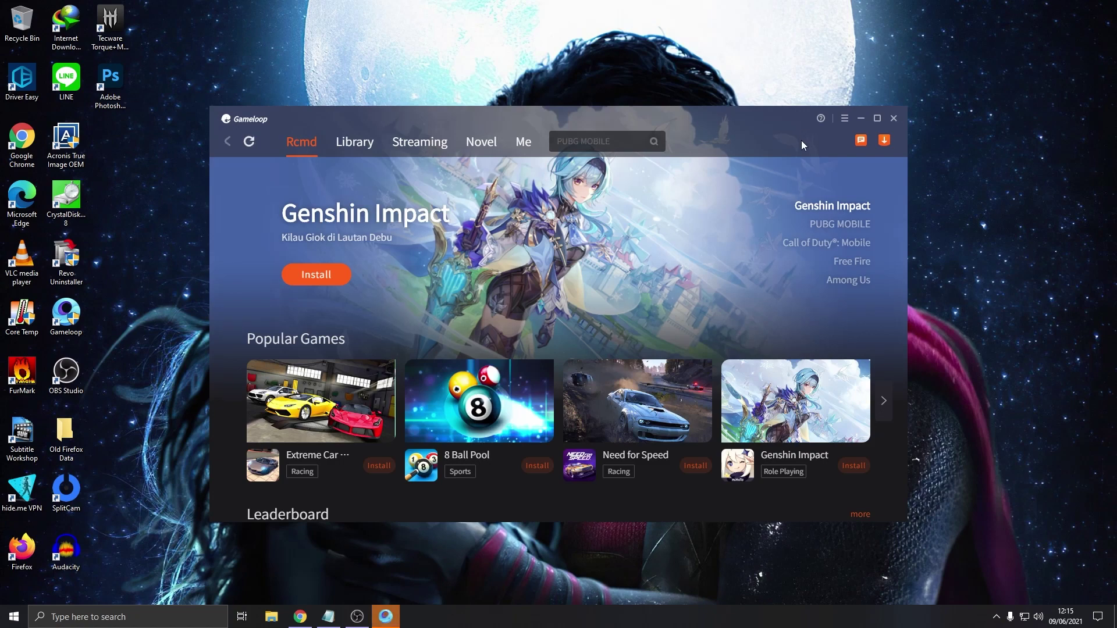
Step: Maximize the Gameloop window and look through the recommended games, from the popular games and leaderboard to the Balap racing category
{"action": "left_click", "coordinate": [877, 119]}
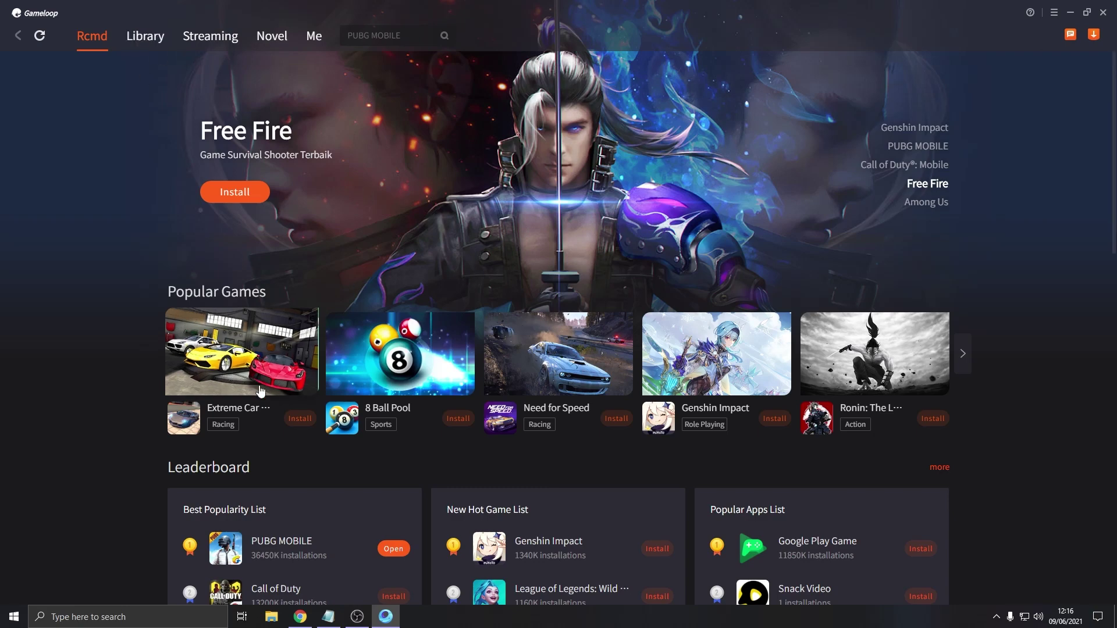
{"action": "scroll", "coordinate": [326, 510], "scroll_direction": "down", "scroll_amount": 1}
{"action": "scroll", "coordinate": [326, 507], "scroll_direction": "down", "scroll_amount": 1}
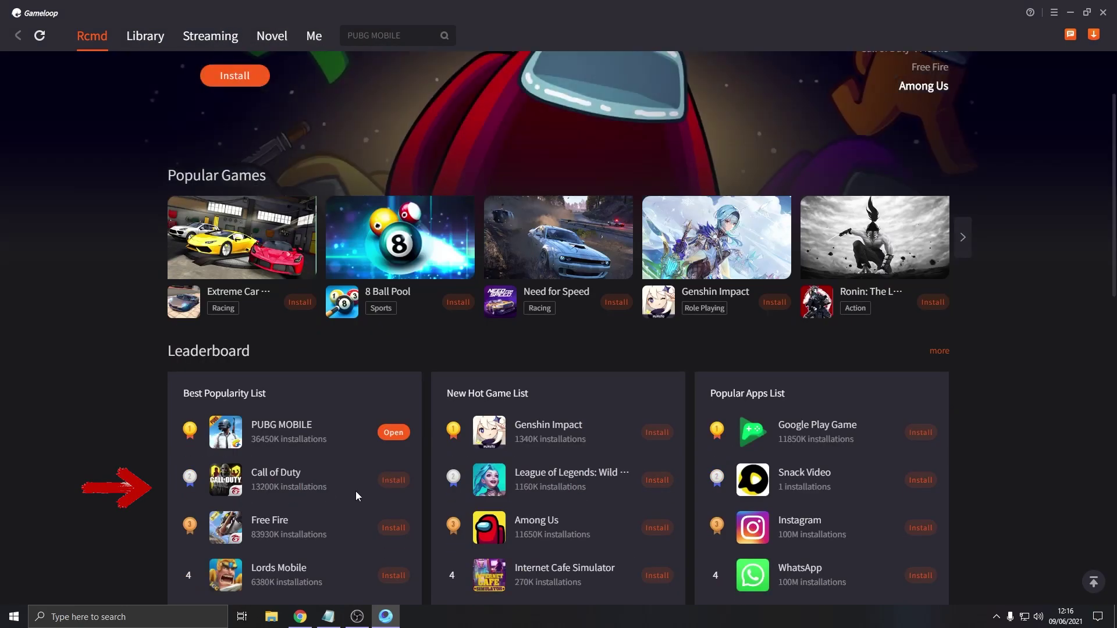
{"action": "scroll", "coordinate": [401, 494], "scroll_direction": "down", "scroll_amount": 2}
{"action": "scroll", "coordinate": [400, 487], "scroll_direction": "down", "scroll_amount": 7}
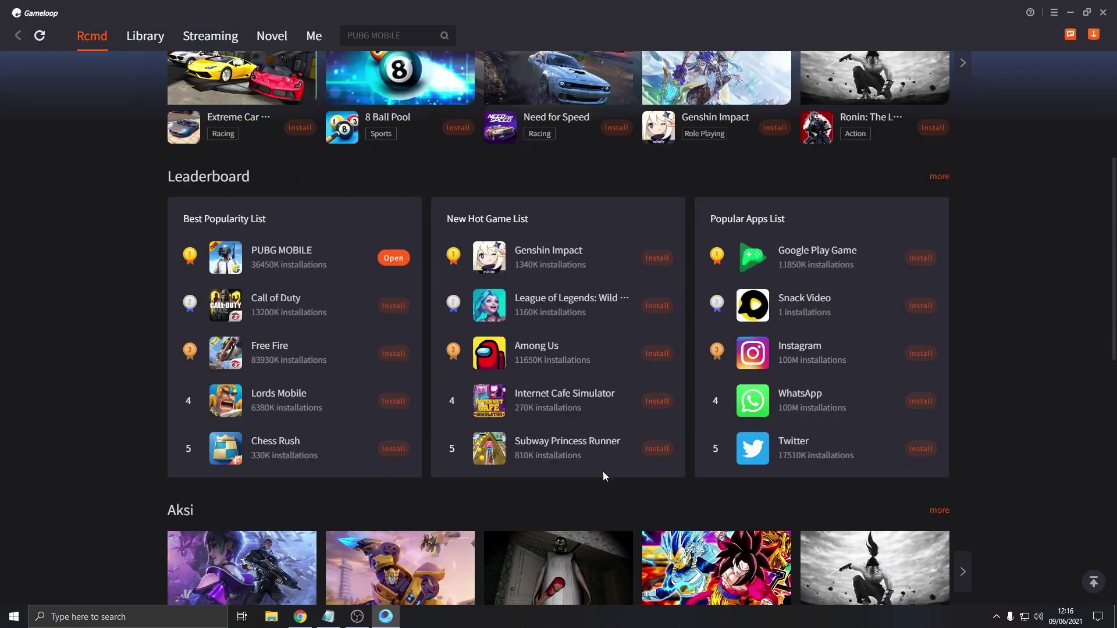
{"action": "scroll", "coordinate": [1012, 479], "scroll_direction": "down", "scroll_amount": 5}
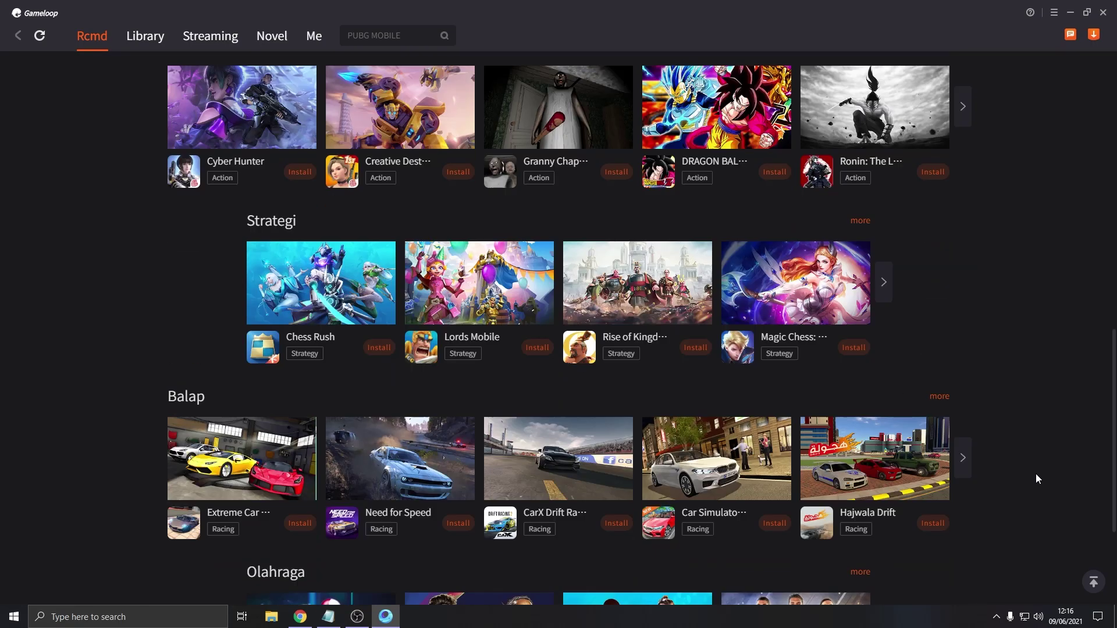
{"action": "scroll", "coordinate": [1077, 478], "scroll_direction": "up", "scroll_amount": 14}
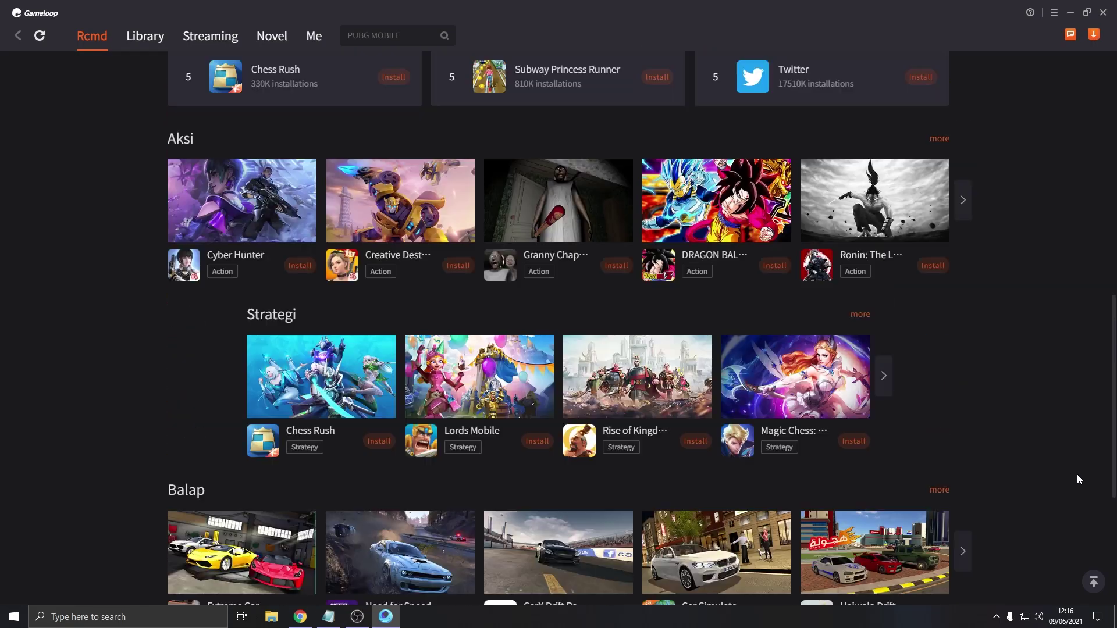
{"action": "scroll", "coordinate": [1076, 479], "scroll_direction": "up", "scroll_amount": 2}
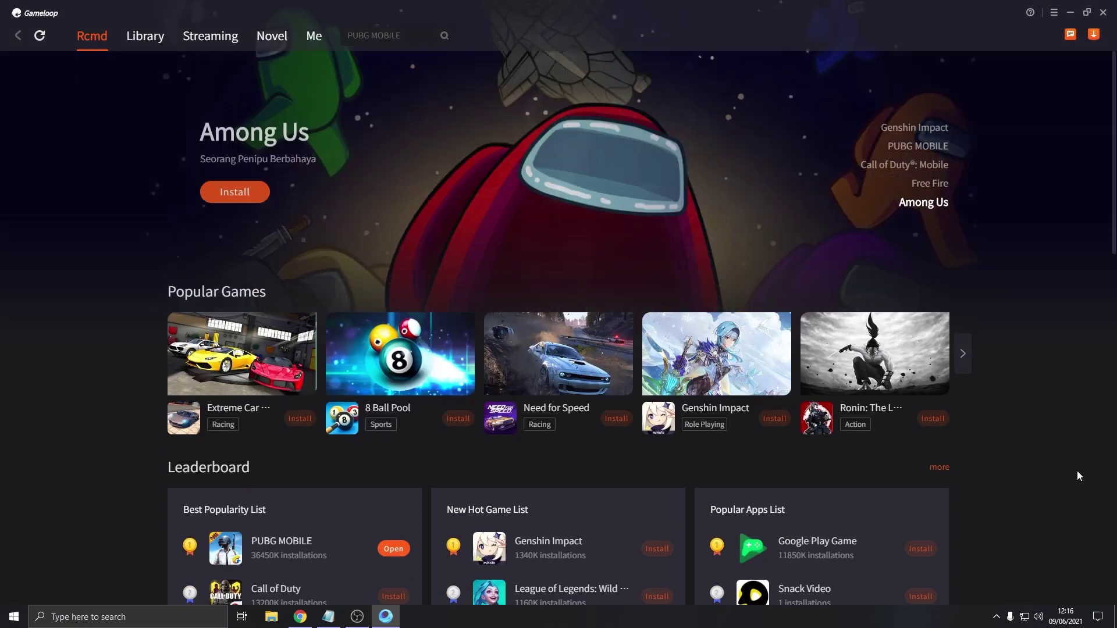
Step: Open the PUBG MOBILE detail page from the featured games on the Gameloop recommendations page
{"action": "left_click", "coordinate": [145, 36]}
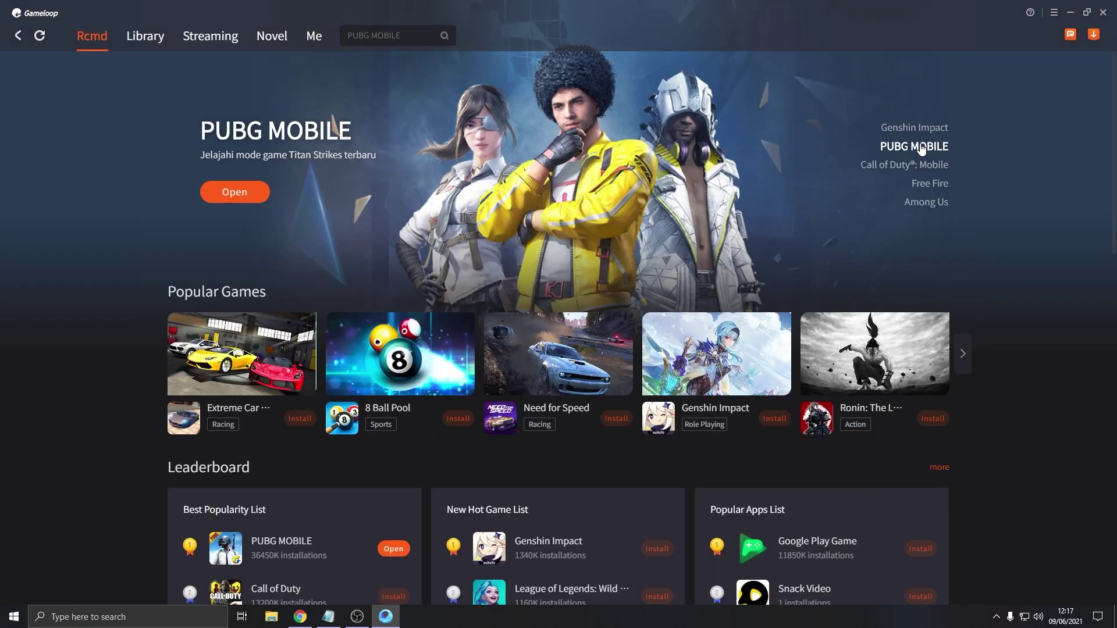
{"action": "left_click", "coordinate": [920, 146]}
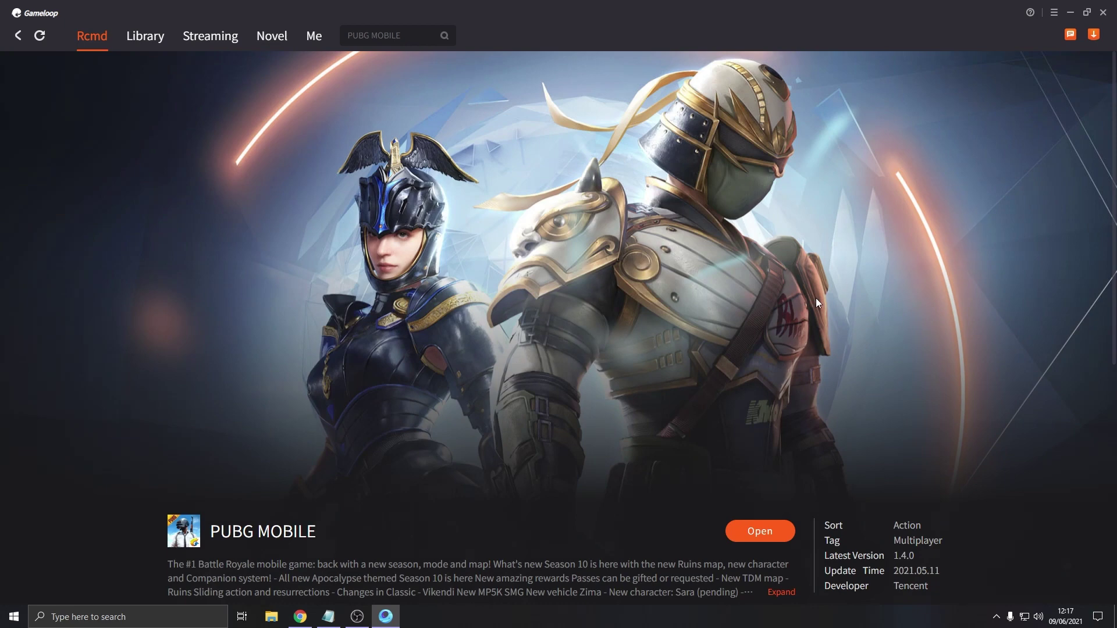
{"action": "scroll", "coordinate": [815, 299], "scroll_direction": "down", "scroll_amount": 1}
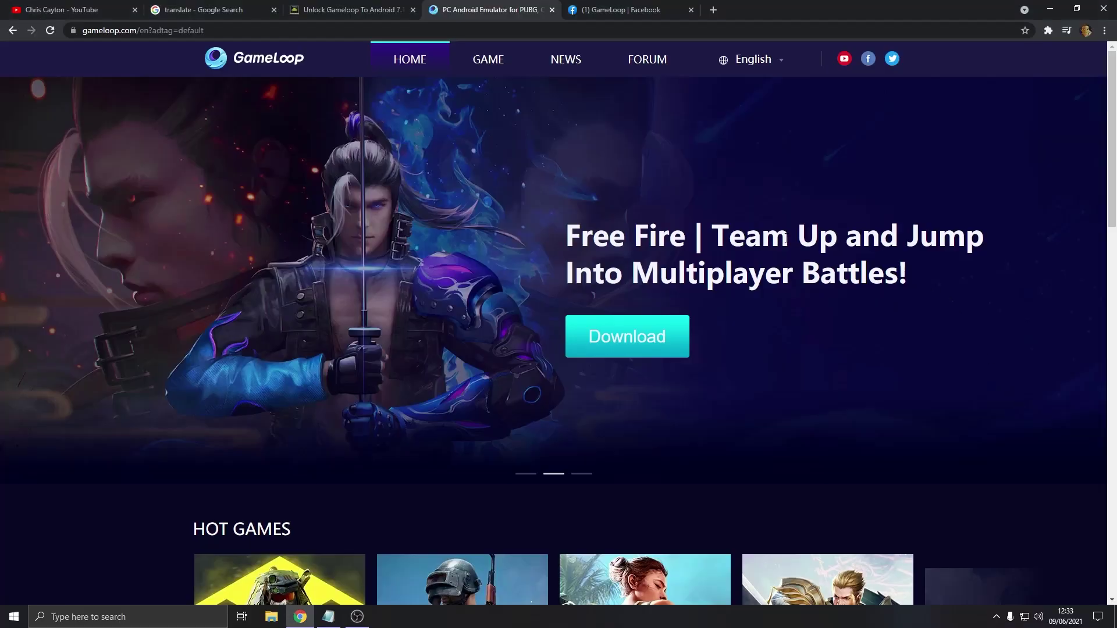
Step: In Chrome, look through the hot games, new games, news and supported titles on the GameLoop website's home page
{"action": "scroll", "coordinate": [634, 164], "scroll_direction": "down", "scroll_amount": 3}
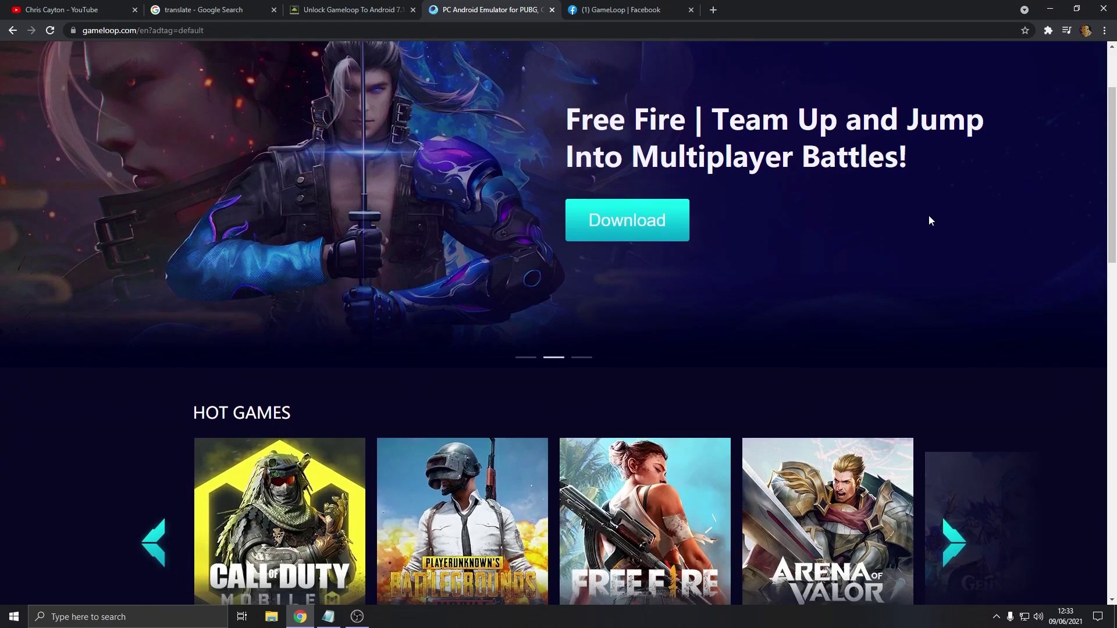
{"action": "scroll", "coordinate": [939, 220], "scroll_direction": "down", "scroll_amount": 7}
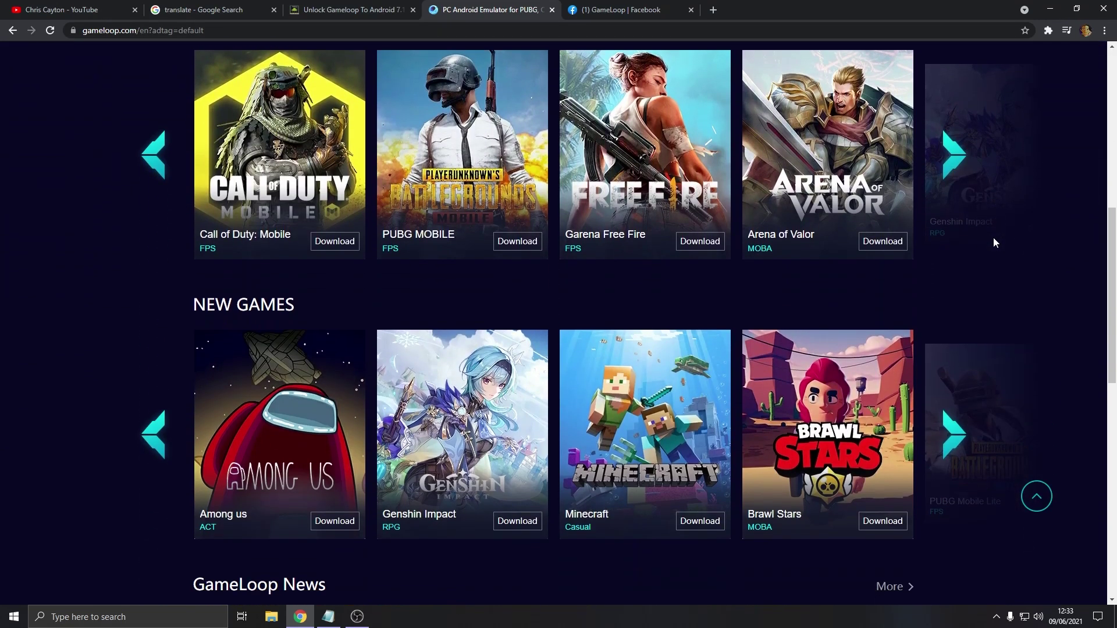
{"action": "scroll", "coordinate": [993, 238], "scroll_direction": "down", "scroll_amount": 6}
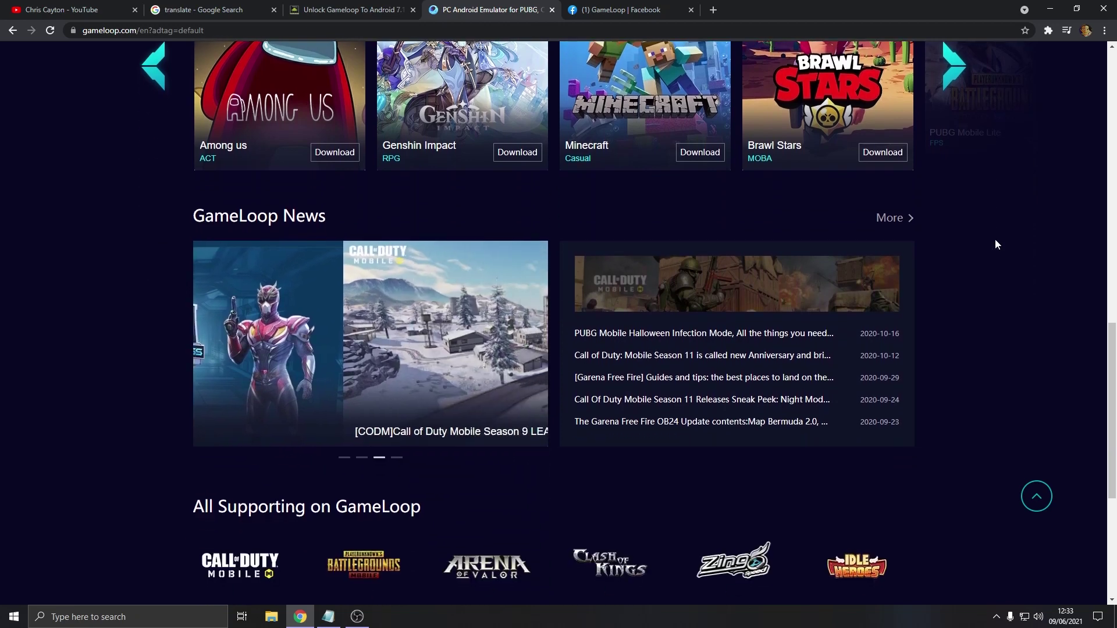
{"action": "scroll", "coordinate": [994, 243], "scroll_direction": "down", "scroll_amount": 3}
{"action": "scroll", "coordinate": [996, 244], "scroll_direction": "up", "scroll_amount": 4}
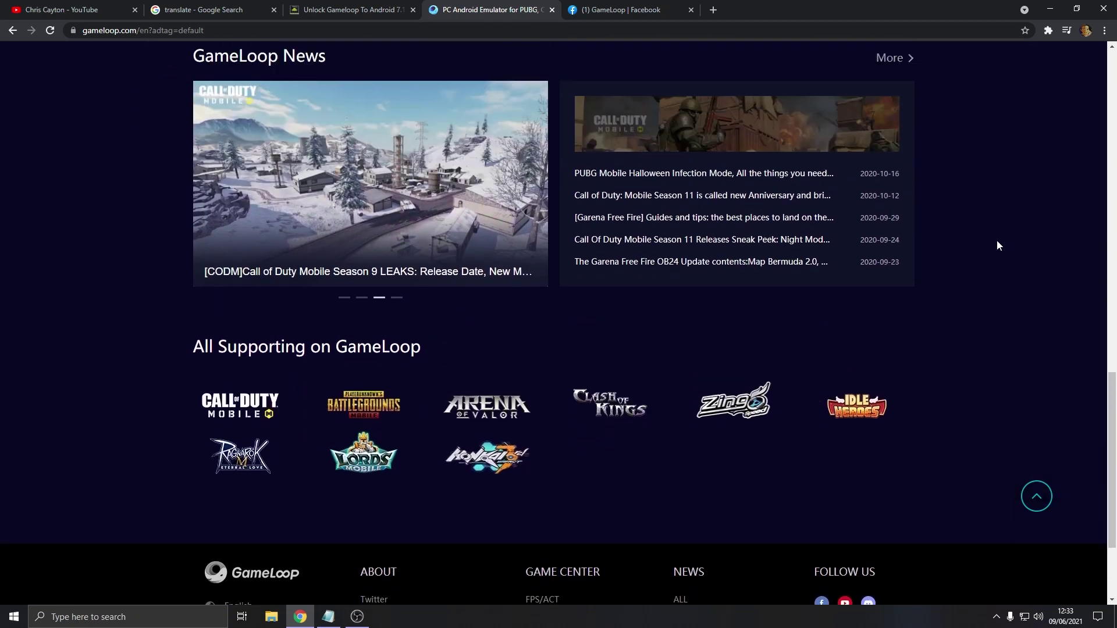
{"action": "scroll", "coordinate": [996, 239], "scroll_direction": "up", "scroll_amount": 4}
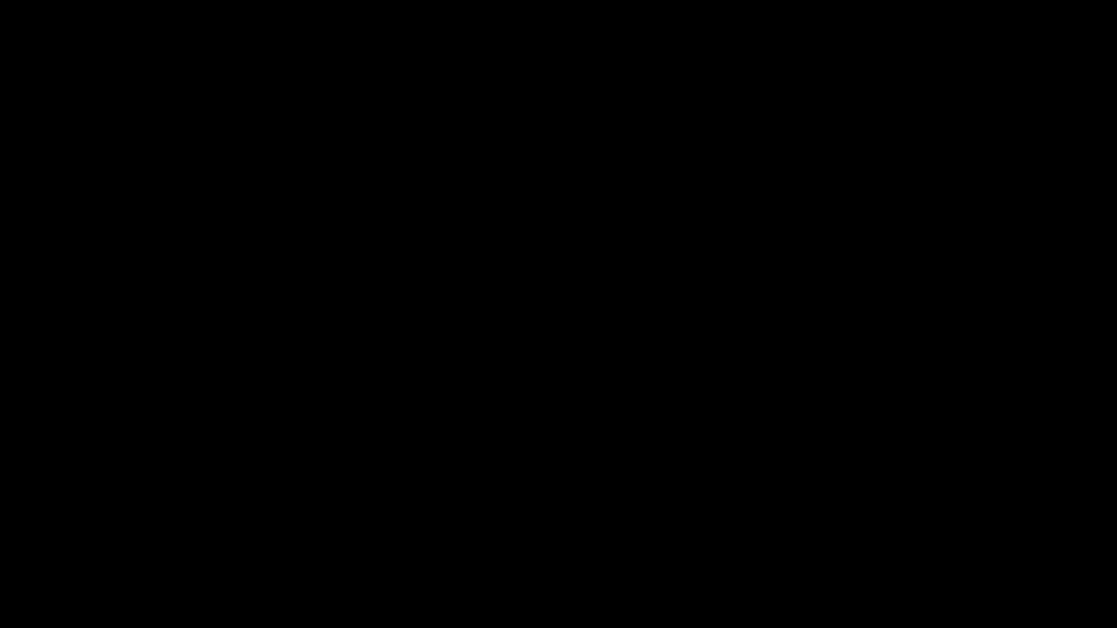
{"action": "scroll", "coordinate": [1000, 248], "scroll_direction": "up", "scroll_amount": 4}
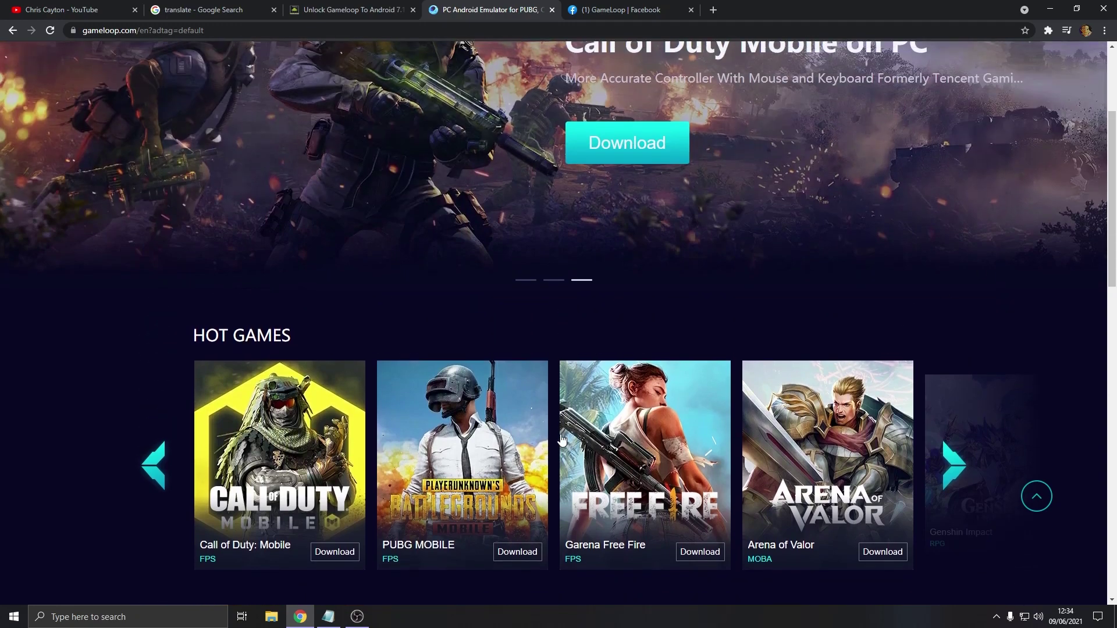
Step: Open the PUBG MOBILE page from the site's hot games and read its description and emulator features
{"action": "left_click", "coordinate": [502, 439]}
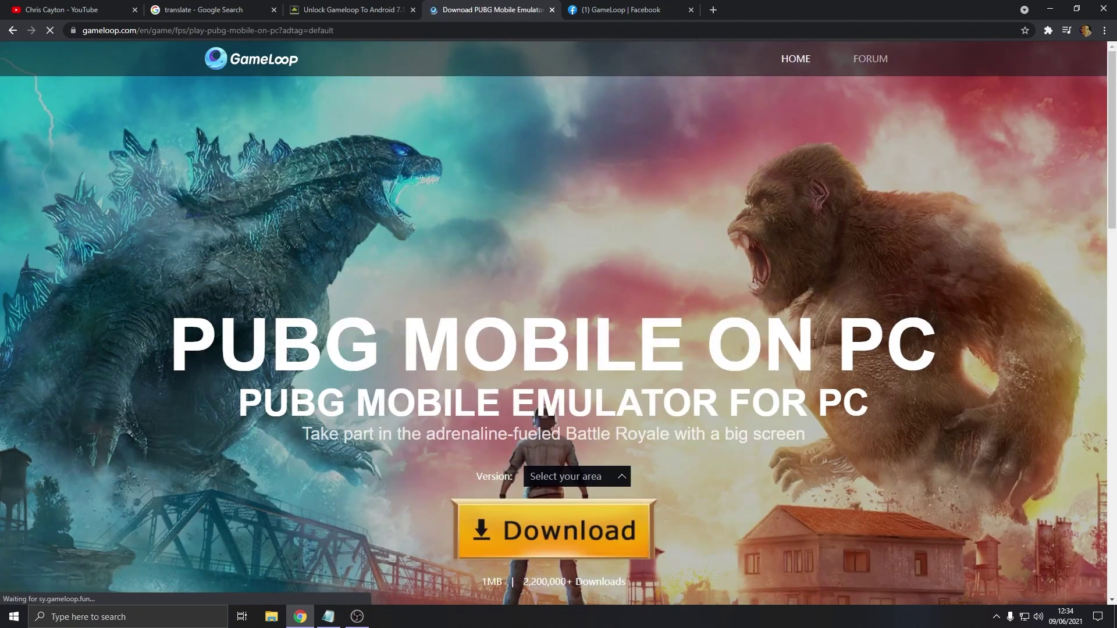
{"action": "scroll", "coordinate": [989, 306], "scroll_direction": "down", "scroll_amount": 5}
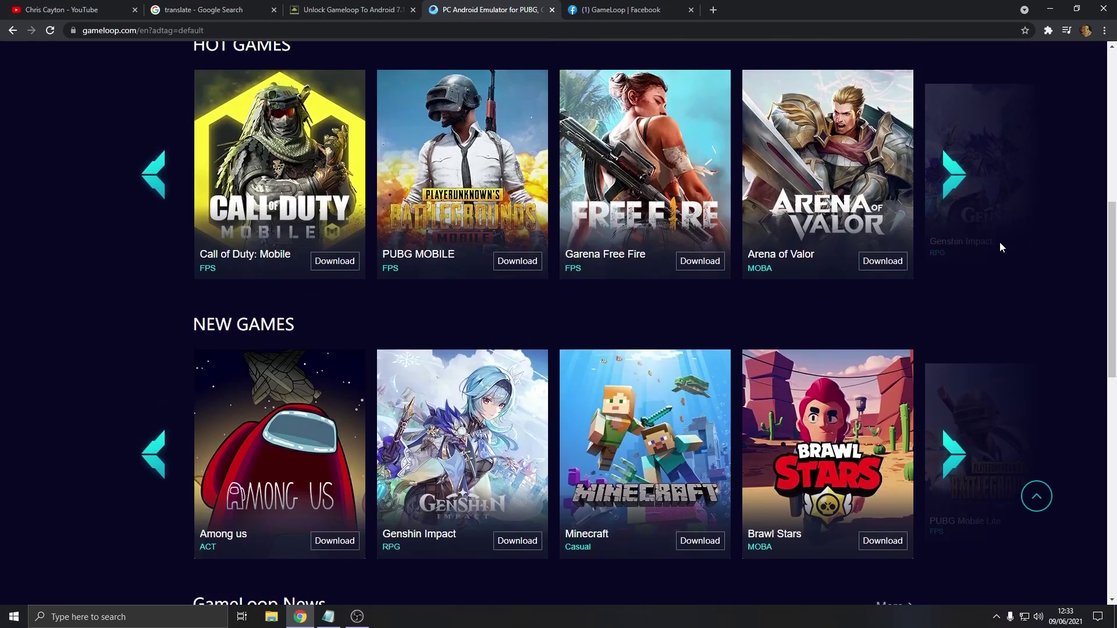
{"action": "scroll", "coordinate": [1001, 247], "scroll_direction": "up", "scroll_amount": 3}
{"action": "scroll", "coordinate": [1001, 248], "scroll_direction": "up", "scroll_amount": 2}
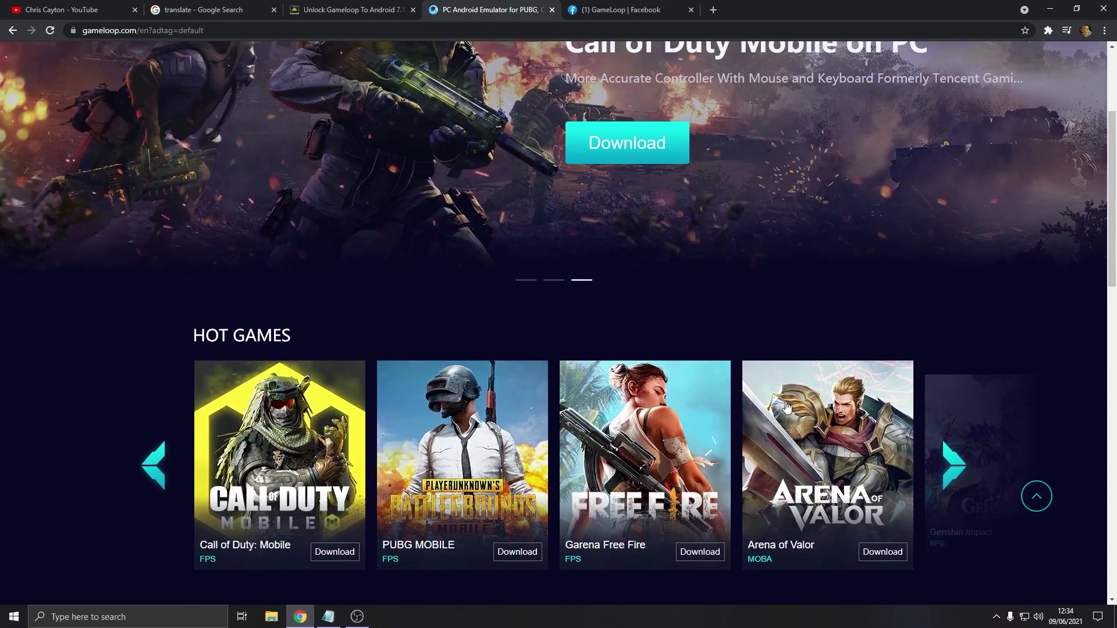
{"action": "left_click", "coordinate": [503, 438]}
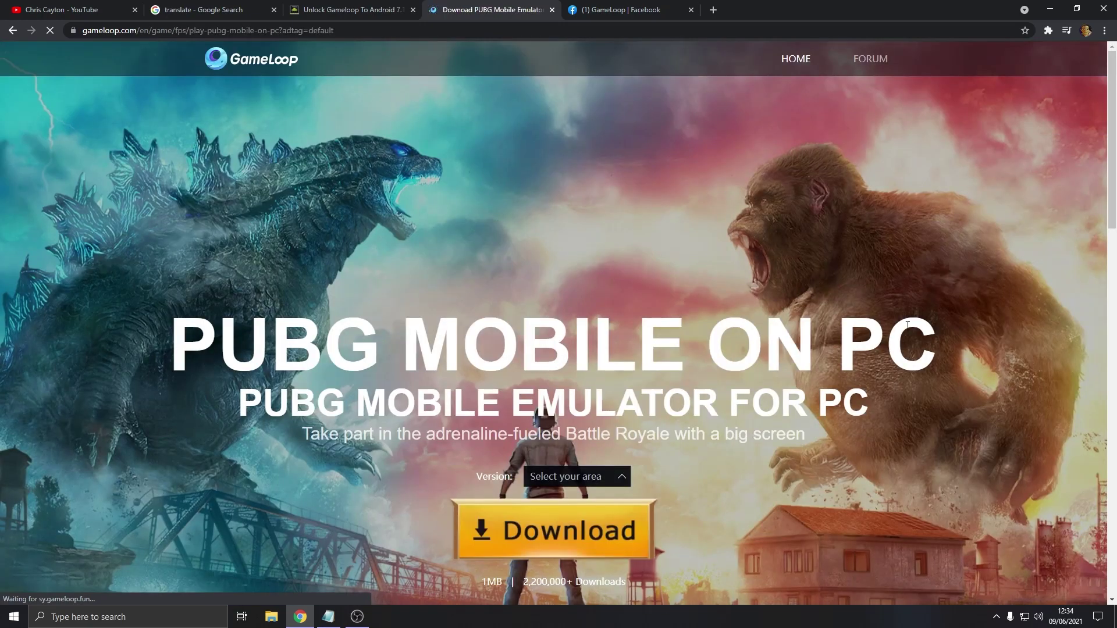
{"action": "scroll", "coordinate": [989, 306], "scroll_direction": "down", "scroll_amount": 7}
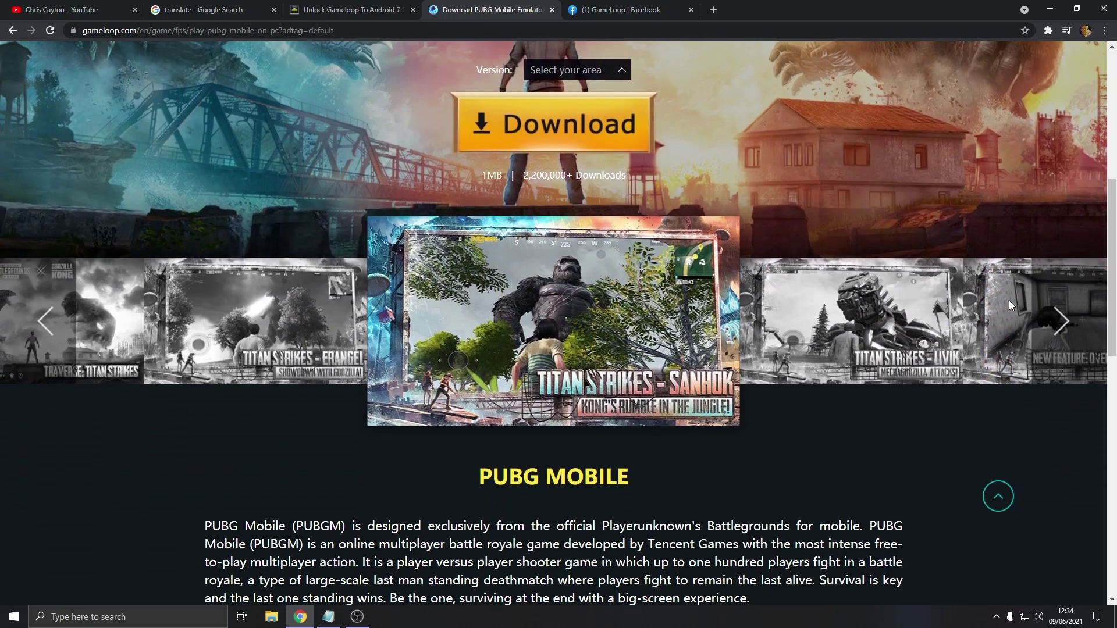
{"action": "scroll", "coordinate": [1009, 302], "scroll_direction": "down", "scroll_amount": 9}
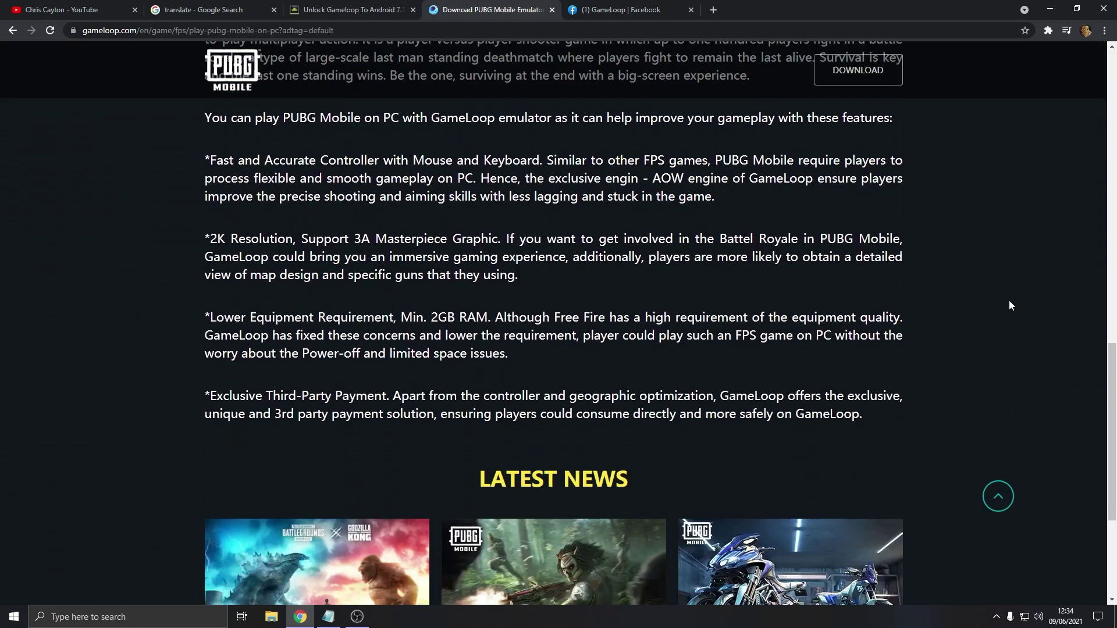
{"action": "scroll", "coordinate": [1009, 301], "scroll_direction": "down", "scroll_amount": 3}
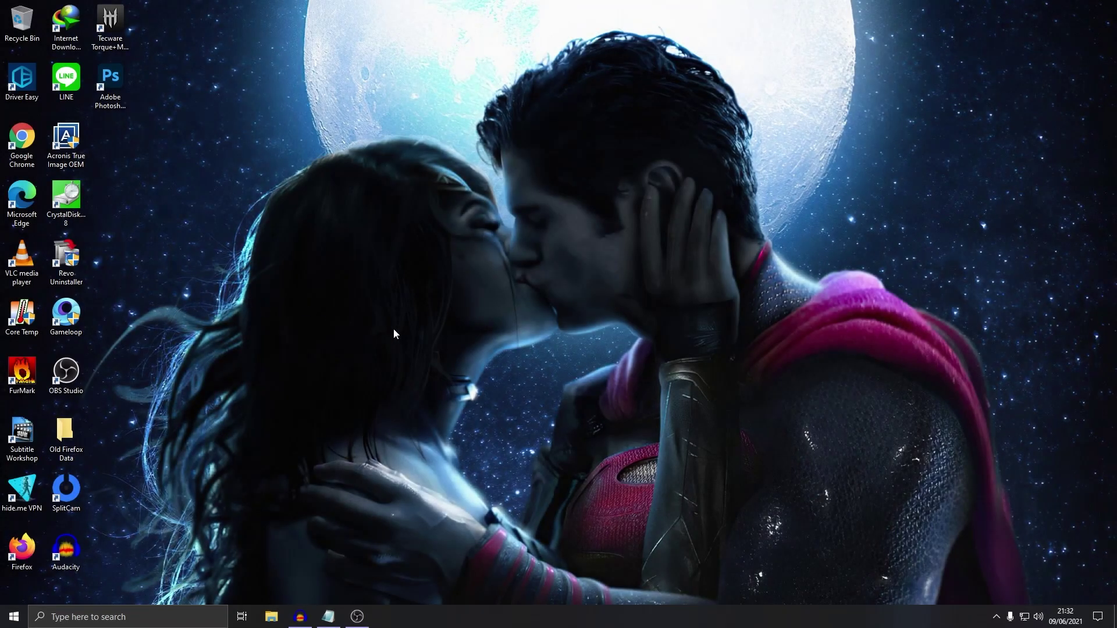
Step: Search Windows for "windows update" and open the Check for updates settings to review the update status
{"action": "left_click", "coordinate": [126, 615]}
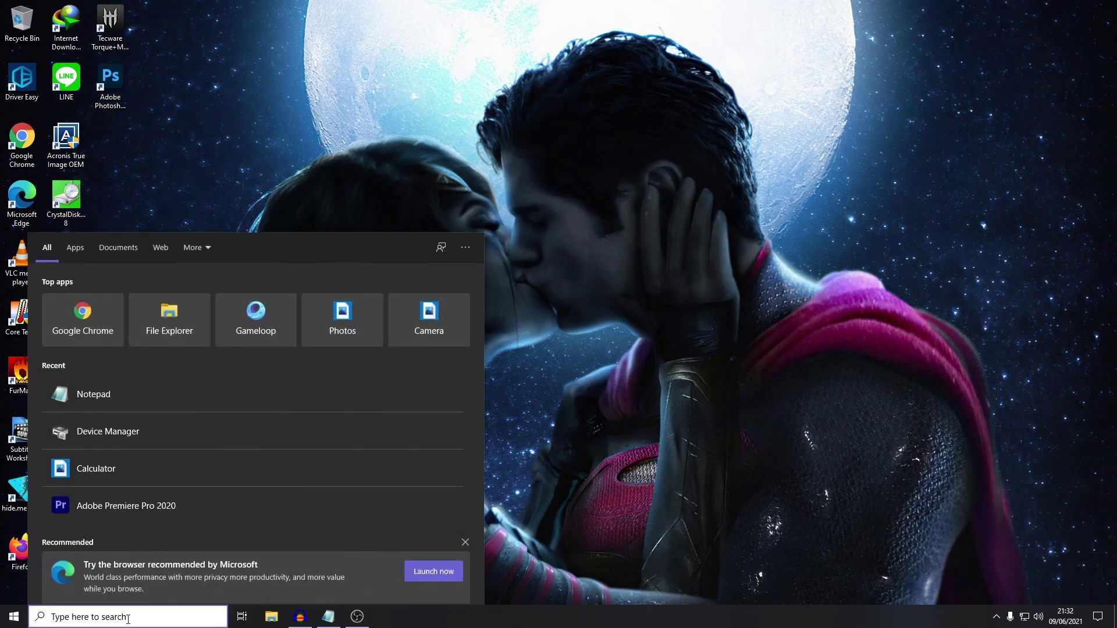
{"action": "type", "text": "windows "}
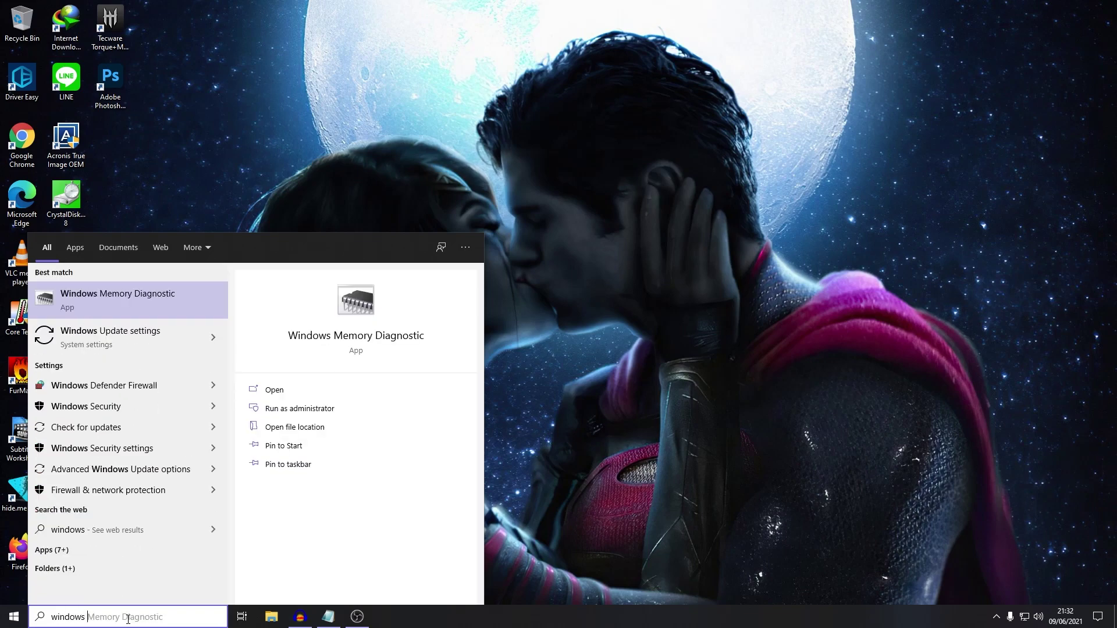
{"action": "type", "text": "update"}
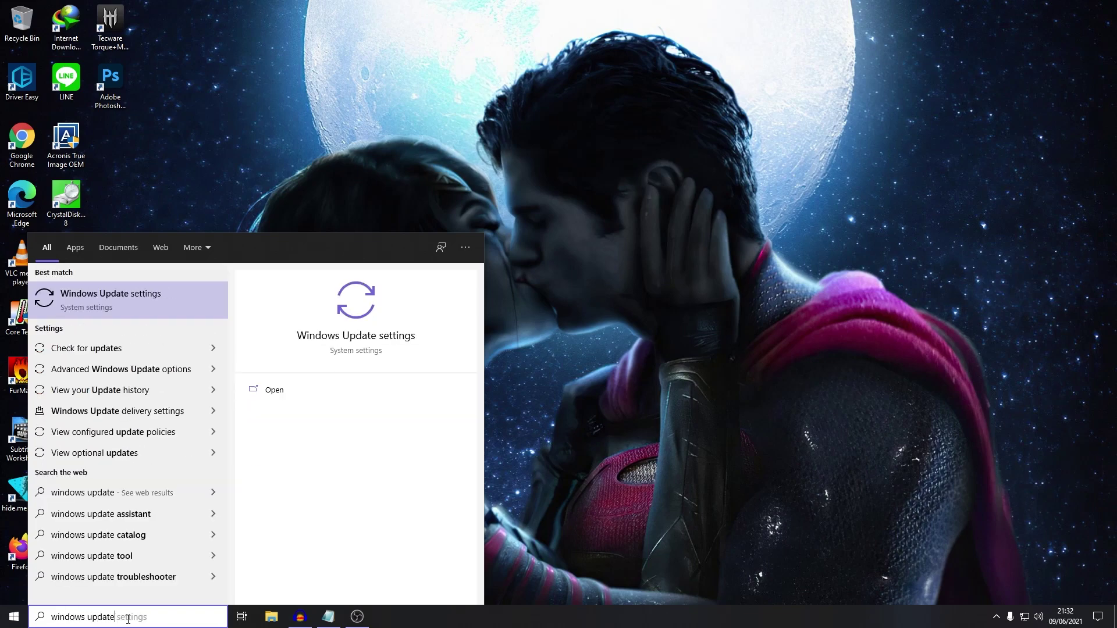
{"action": "left_click", "coordinate": [95, 348]}
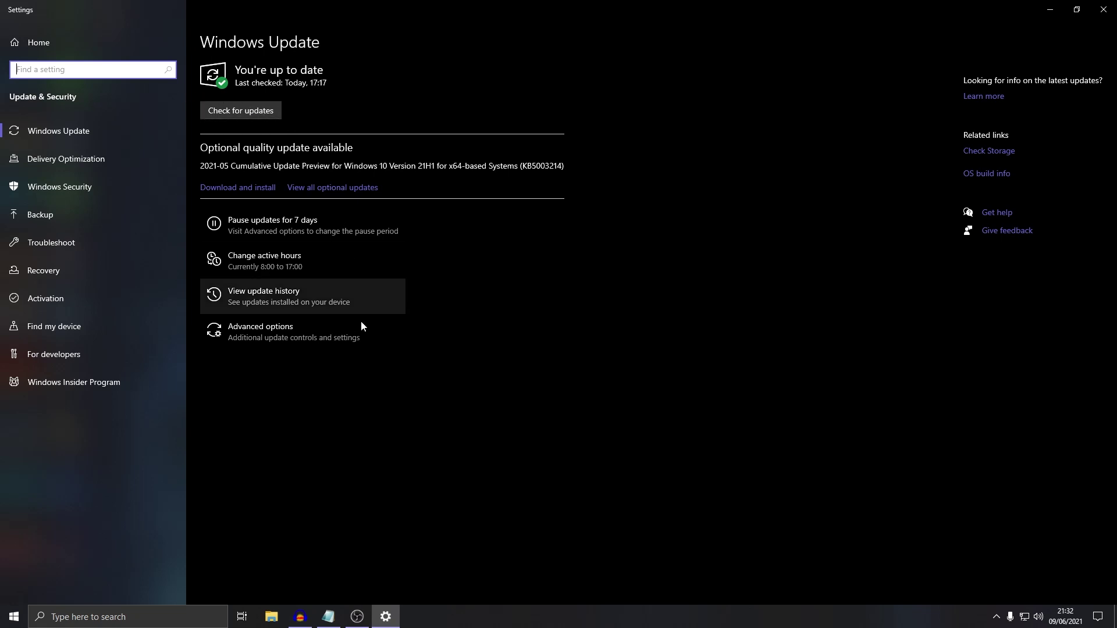
Step: Search Windows for "gameloop" and open its shortcut's file location to reach AppMarket.exe in the AppMarket program folder
{"action": "type", "text": "gameloop"}
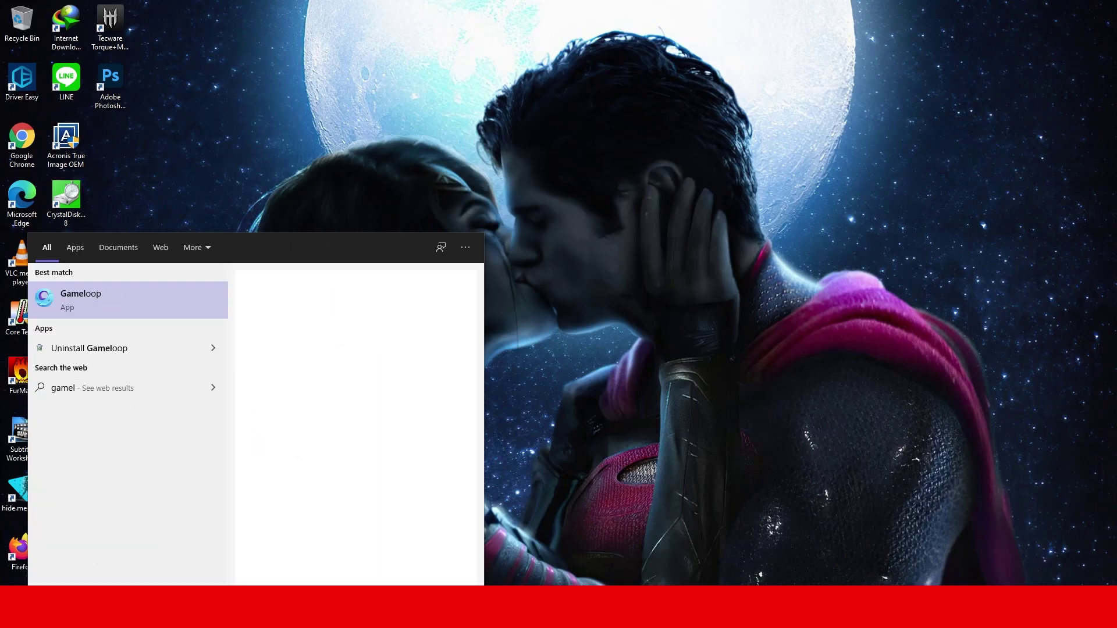
{"action": "right_click", "coordinate": [120, 294]}
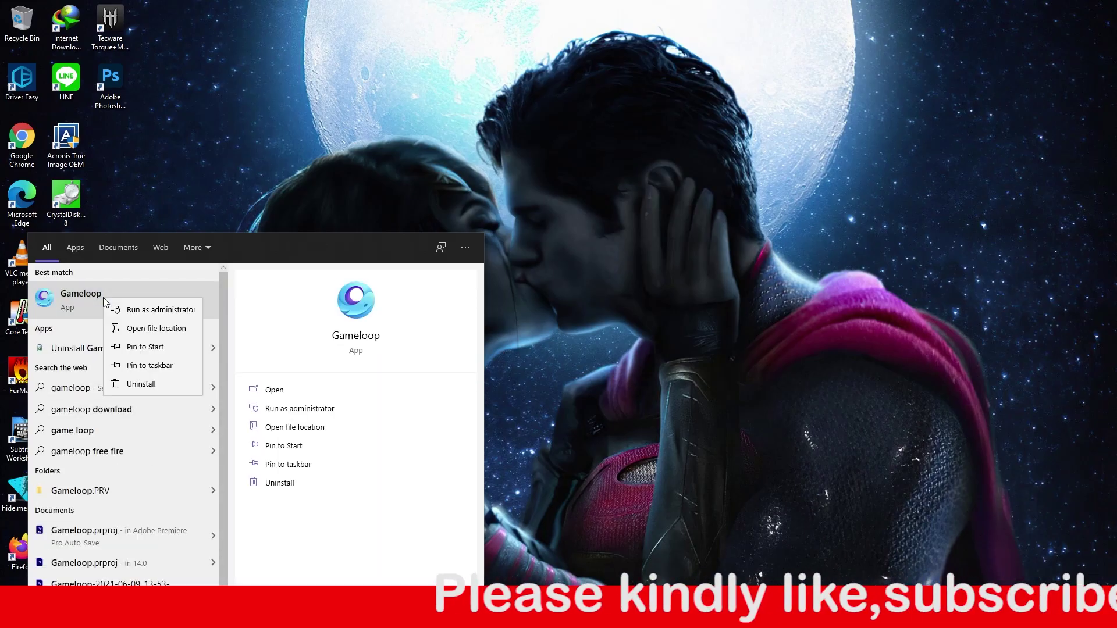
{"action": "left_click", "coordinate": [147, 311]}
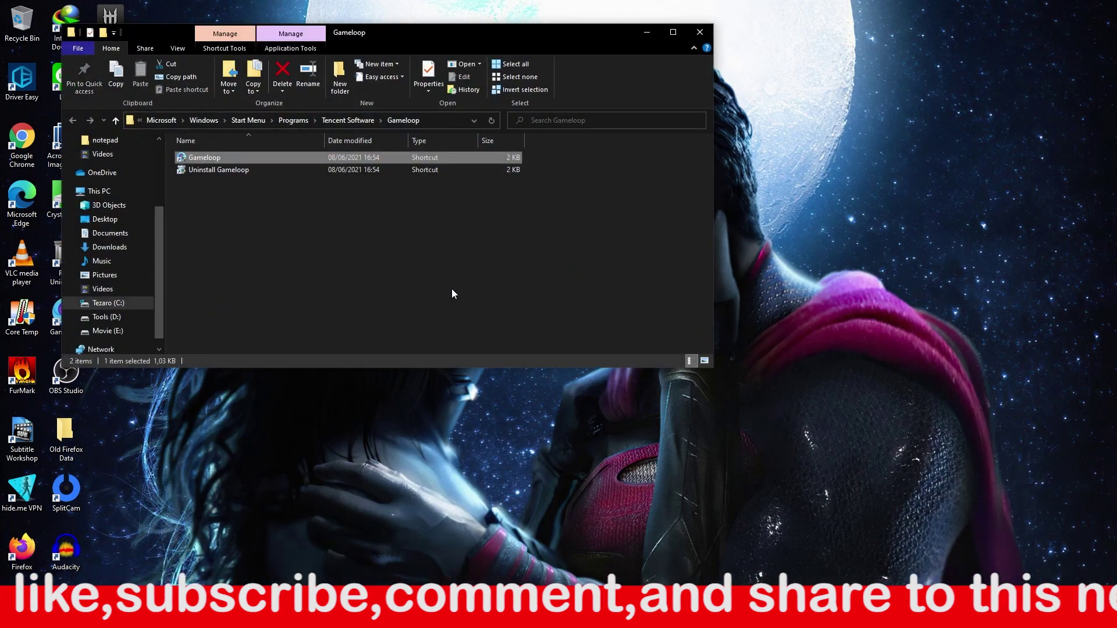
{"action": "right_click", "coordinate": [257, 157]}
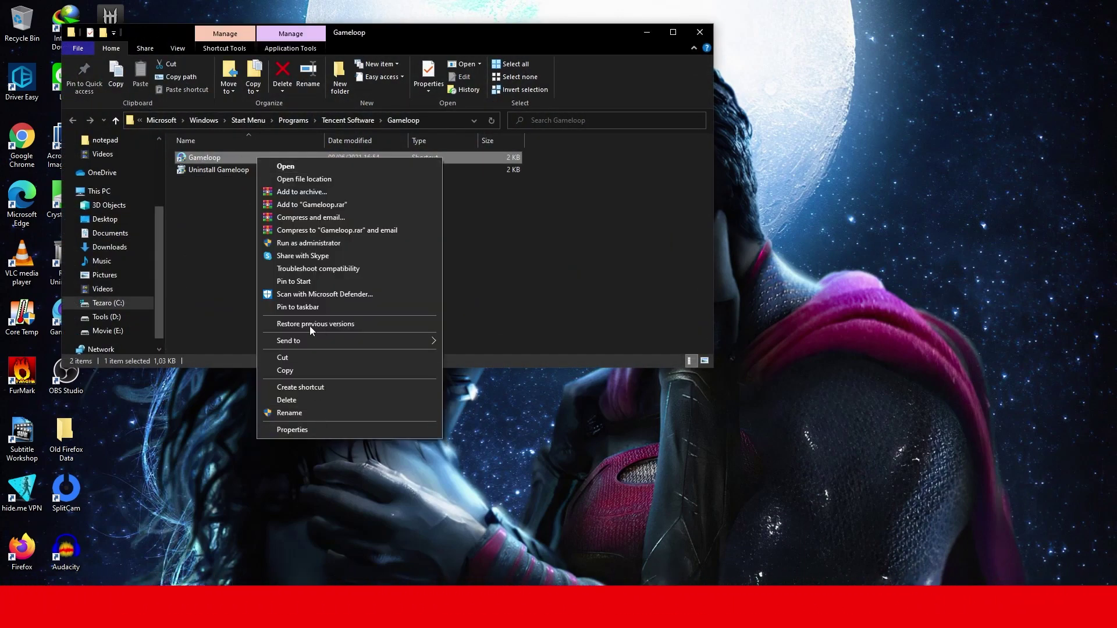
{"action": "left_click", "coordinate": [317, 183]}
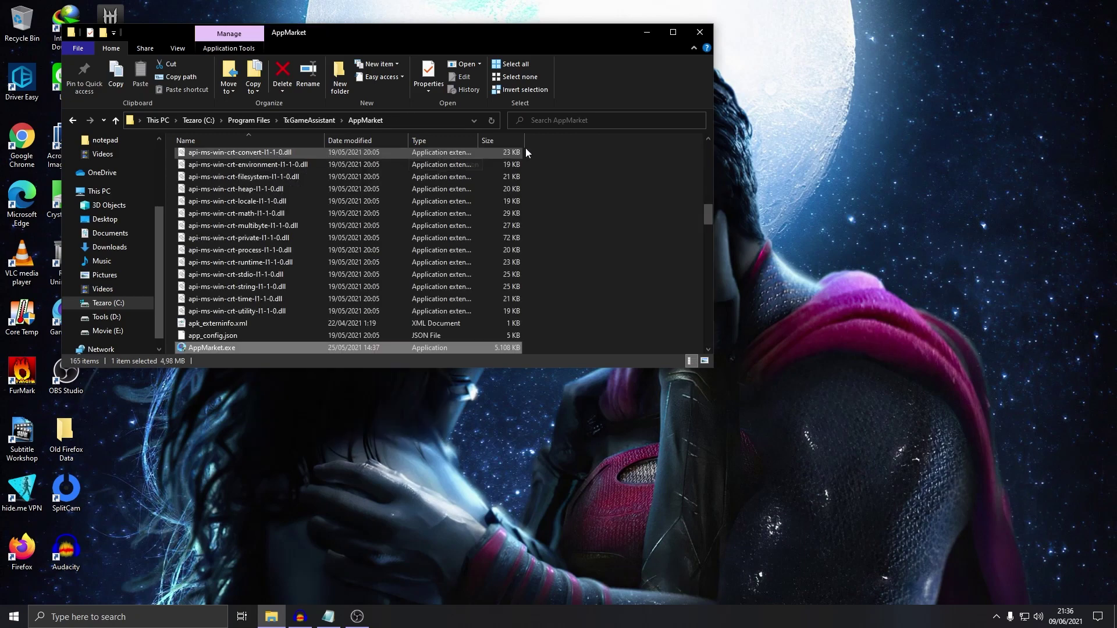
Step: Check AppMarket.exe's compatibility settings for running as administrator, and review its high DPI settings
{"action": "left_click", "coordinate": [673, 32]}
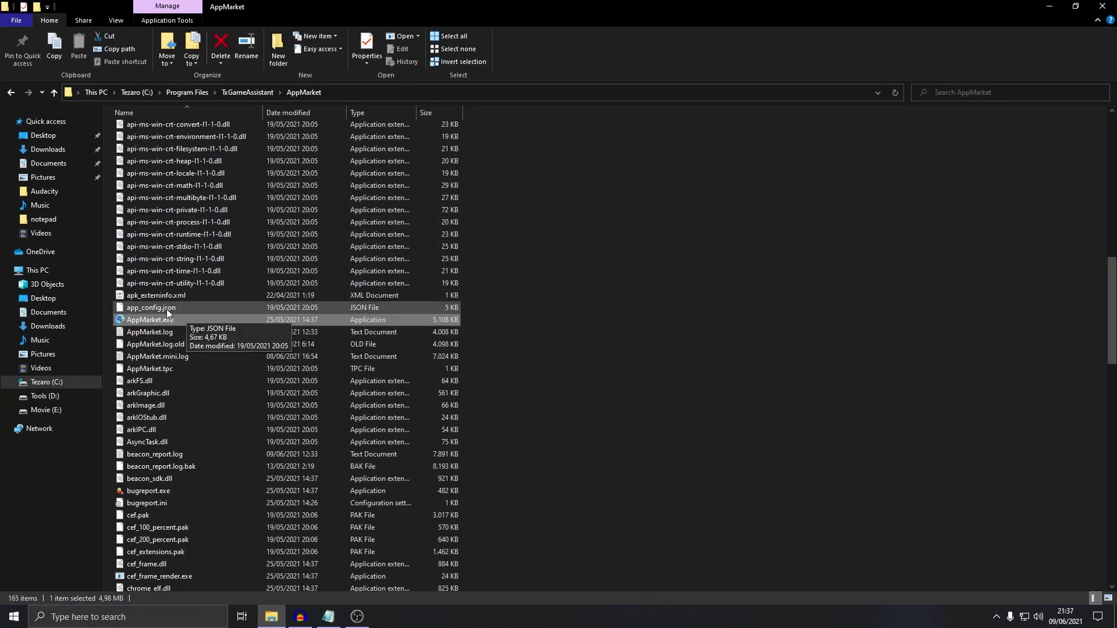
{"action": "right_click", "coordinate": [149, 318]}
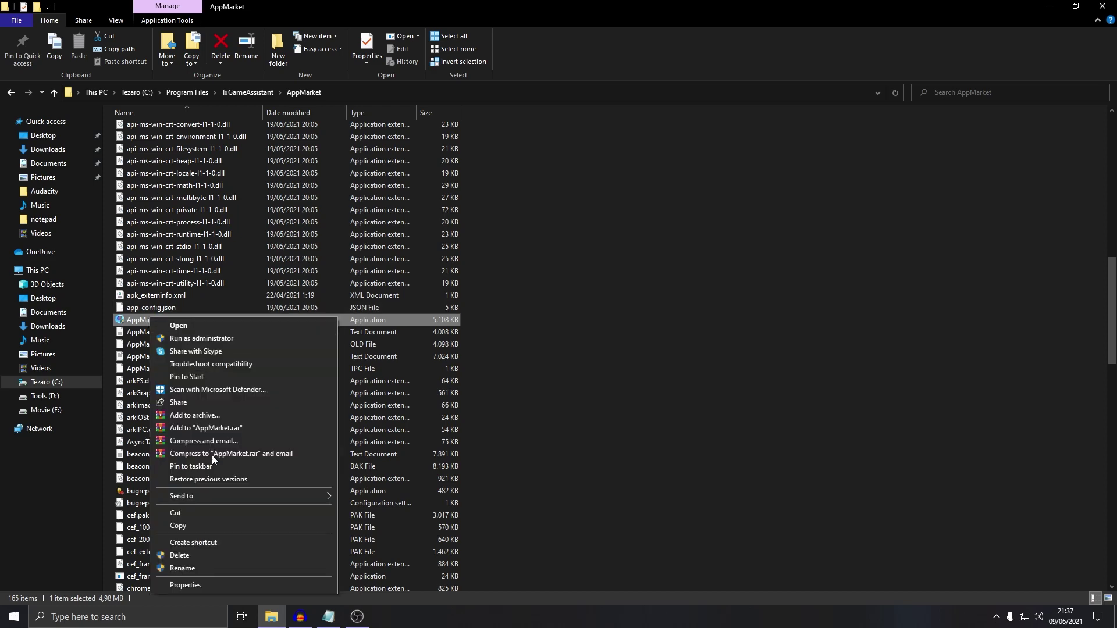
{"action": "left_click", "coordinate": [208, 583]}
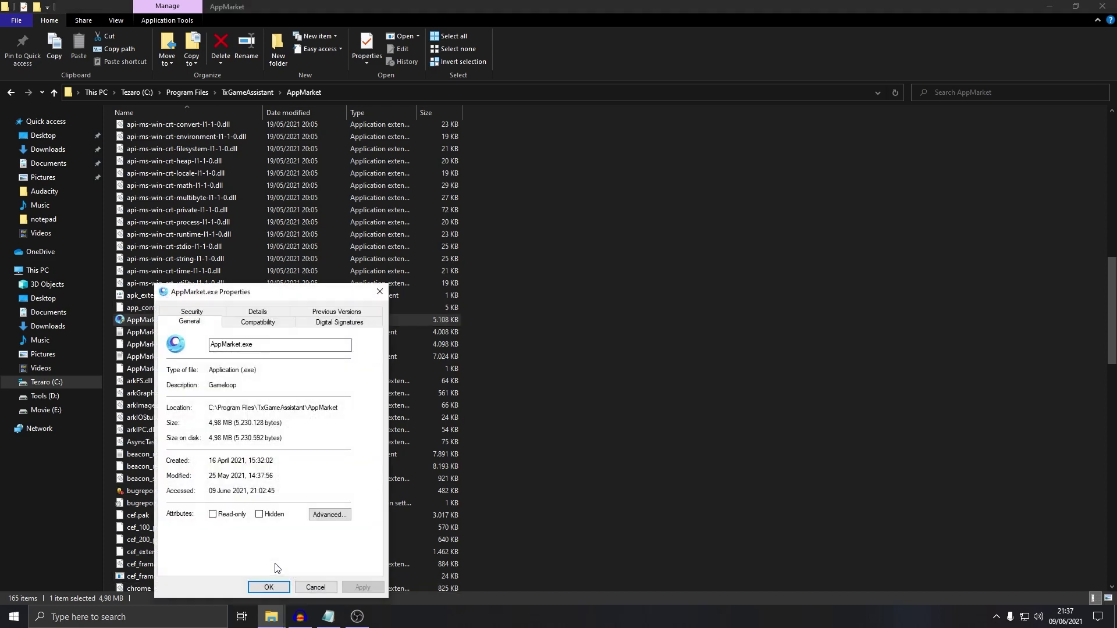
{"action": "left_click", "coordinate": [263, 323]}
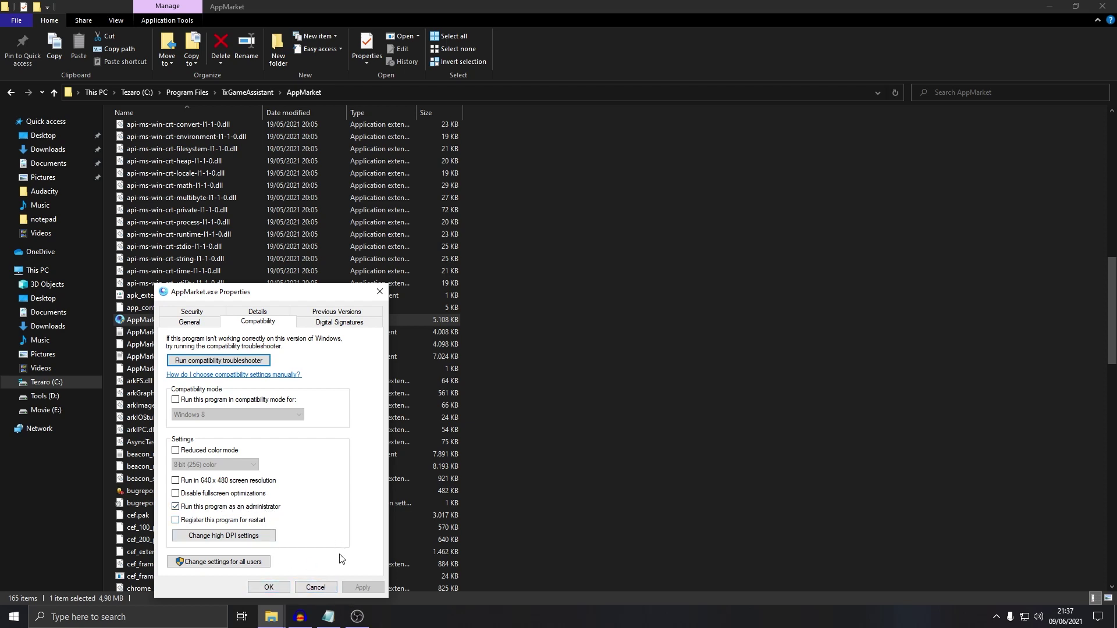
{"action": "left_click", "coordinate": [243, 538]}
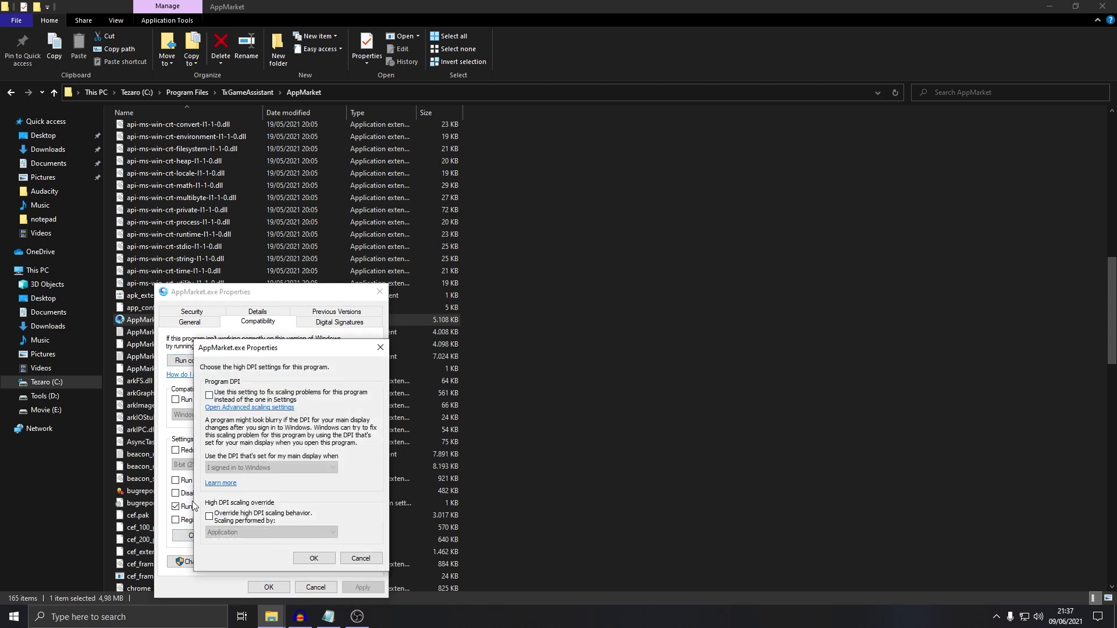
{"action": "left_click", "coordinate": [333, 558]}
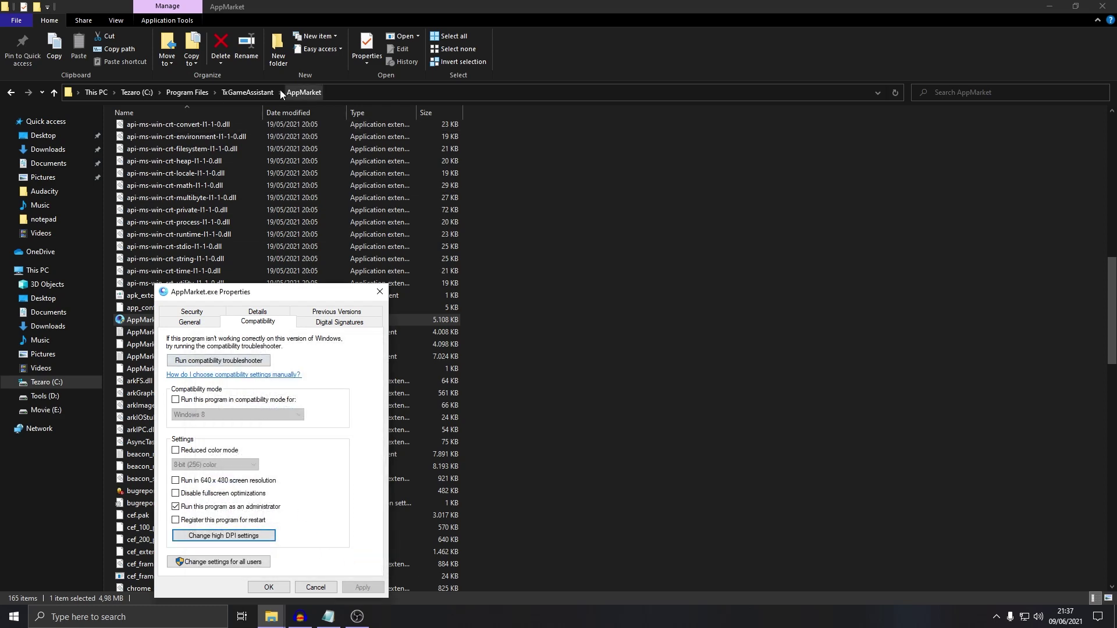
Step: Go to the ui folder of TxGameAssistant and open the compatibility properties of AndroidEmulator.exe
{"action": "left_click", "coordinate": [253, 90]}
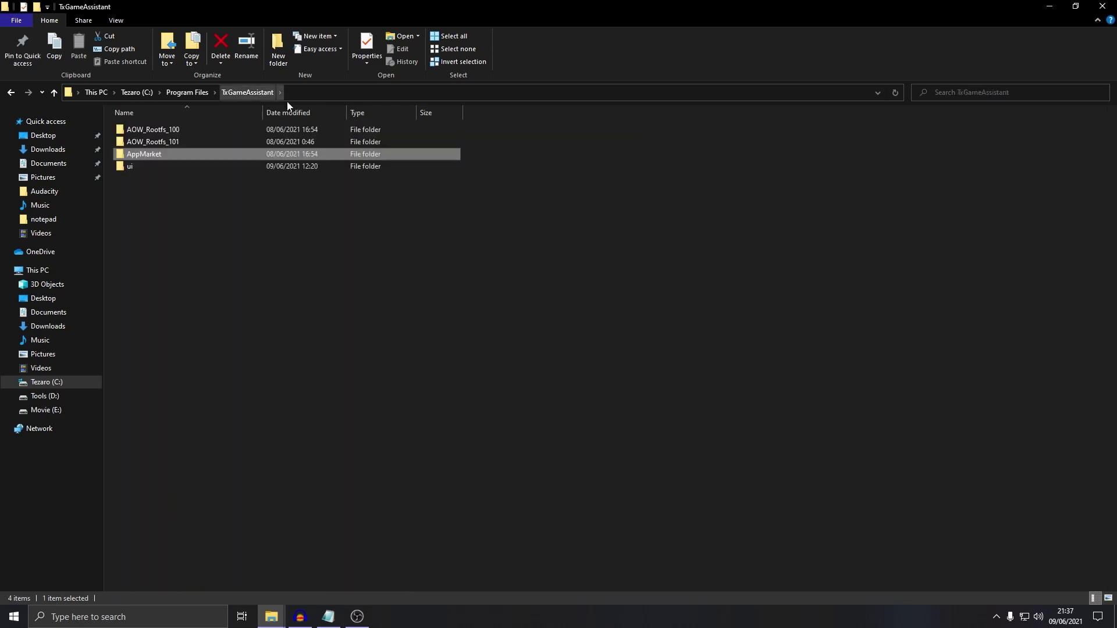
{"action": "double_click", "coordinate": [135, 167]}
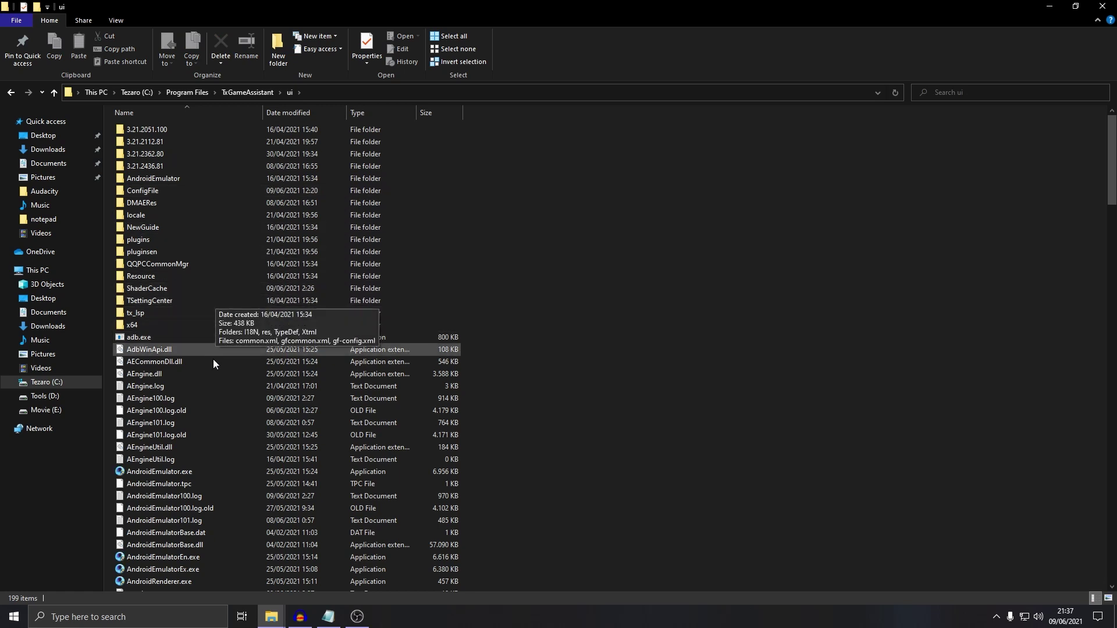
{"action": "left_click", "coordinate": [186, 473]}
{"action": "right_click", "coordinate": [186, 474]}
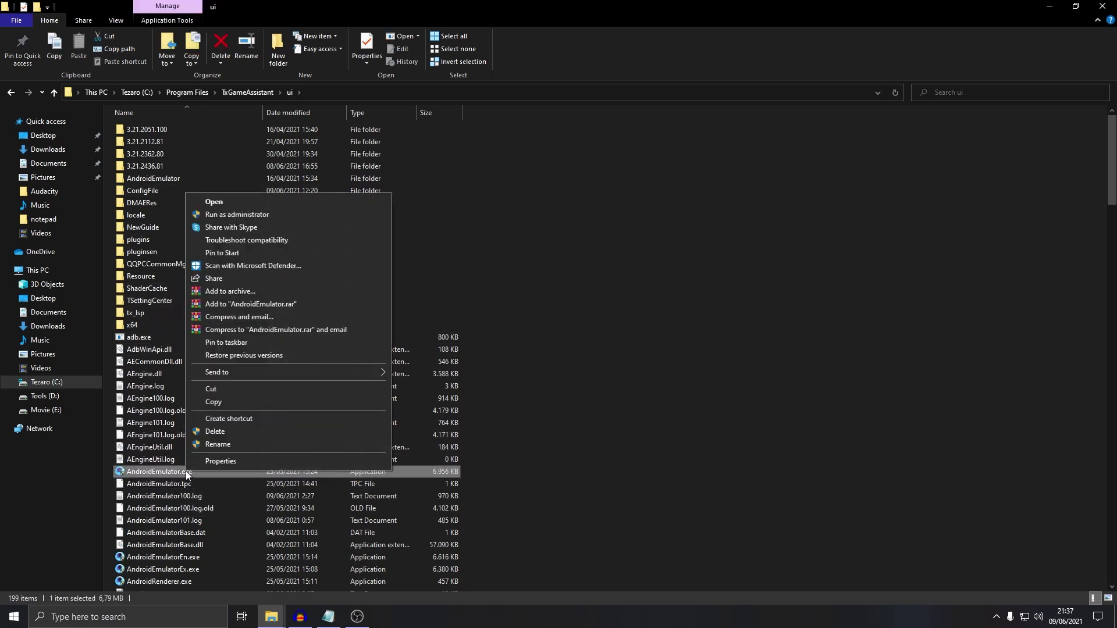
{"action": "left_click", "coordinate": [224, 460]}
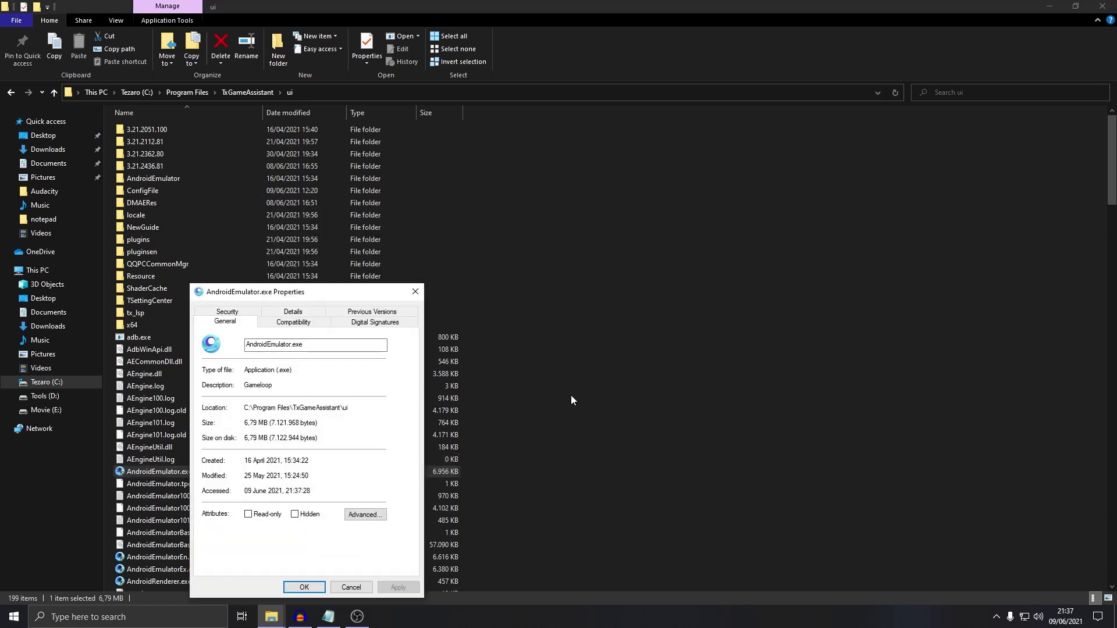
{"action": "left_click", "coordinate": [311, 324]}
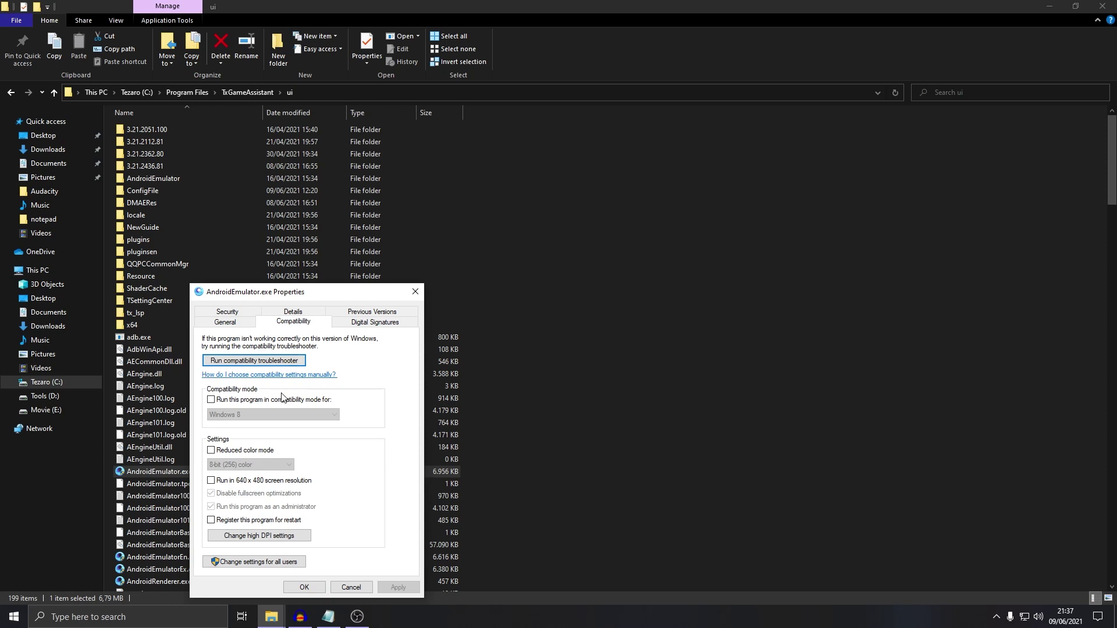
Step: Confirm AndroidEmulator.exe's all-users settings with fullscreen optimizations disabled and administrator rights enabled, and leave its high DPI options off
{"action": "left_click", "coordinate": [268, 561]}
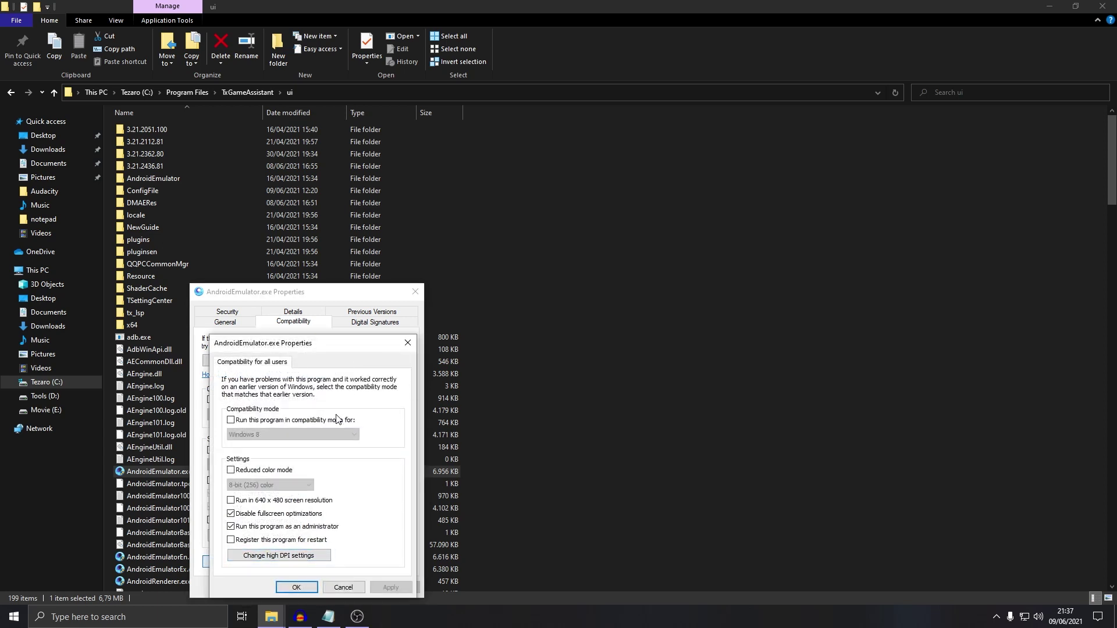
{"action": "left_click", "coordinate": [231, 526]}
{"action": "left_click", "coordinate": [296, 587]}
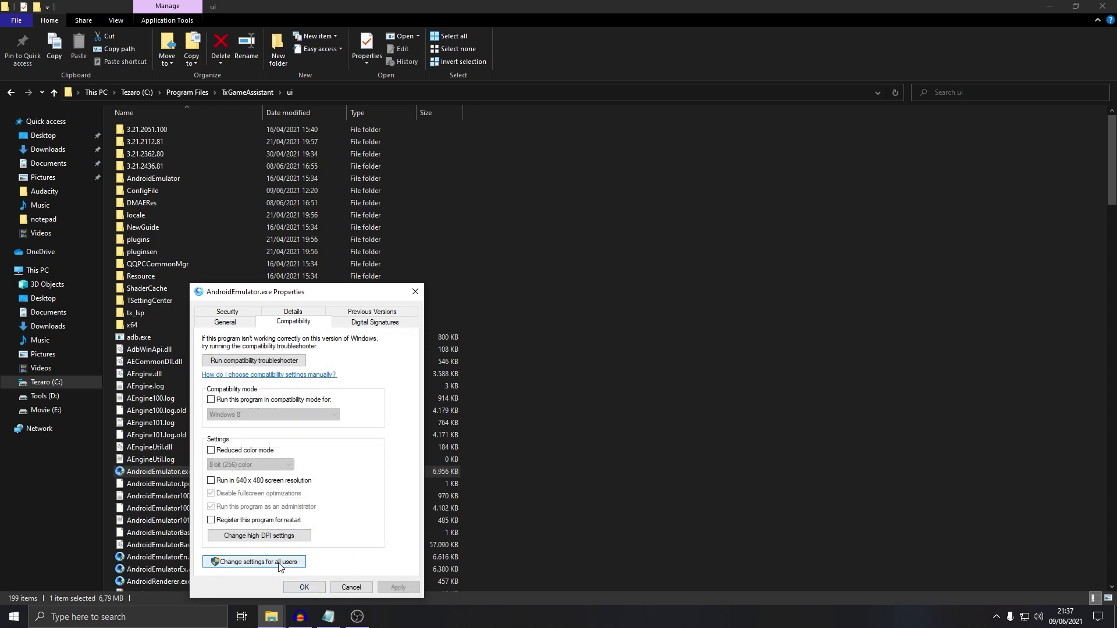
{"action": "left_click", "coordinate": [272, 536]}
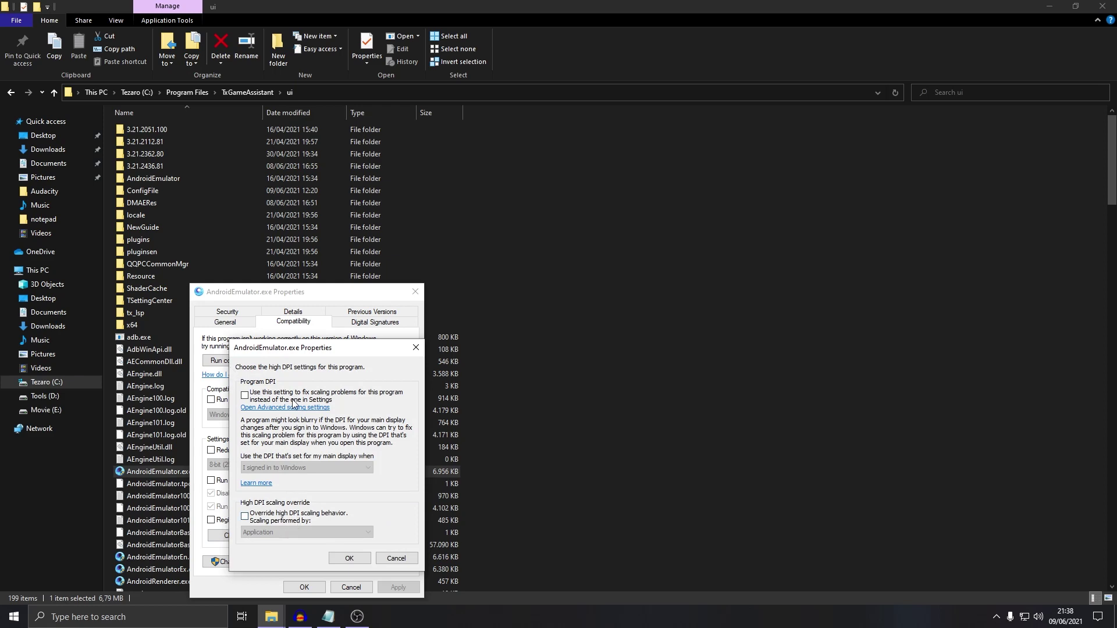
{"action": "left_click", "coordinate": [365, 563]}
{"action": "left_click", "coordinate": [311, 587]}
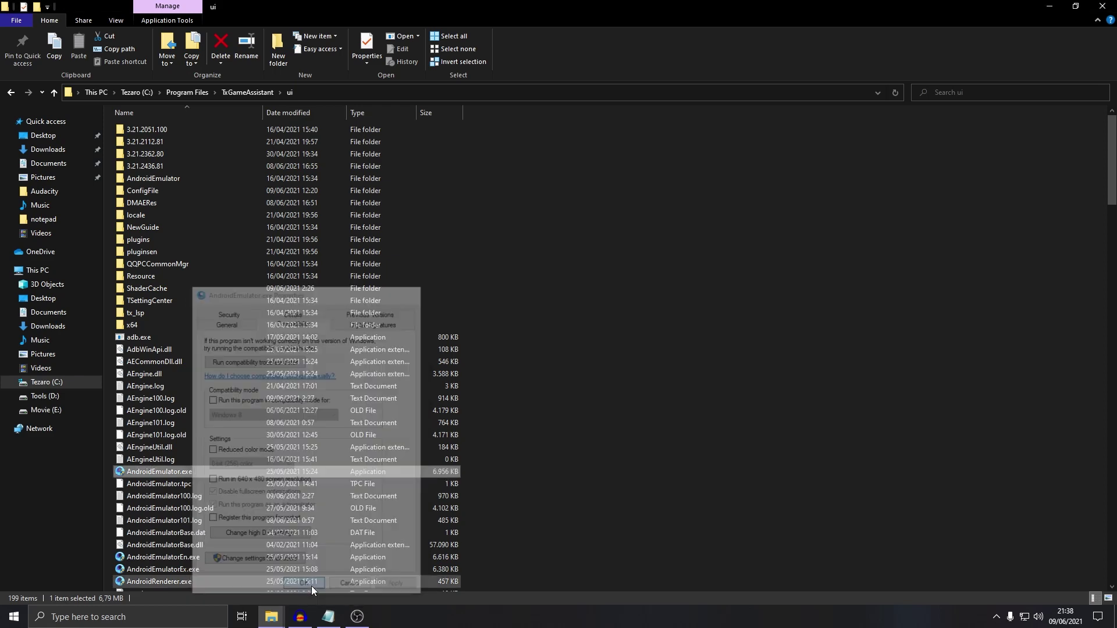
Step: Review AndroidEmulatorEn.exe's compatibility settings for all users and its high DPI settings
{"action": "left_click", "coordinate": [197, 560]}
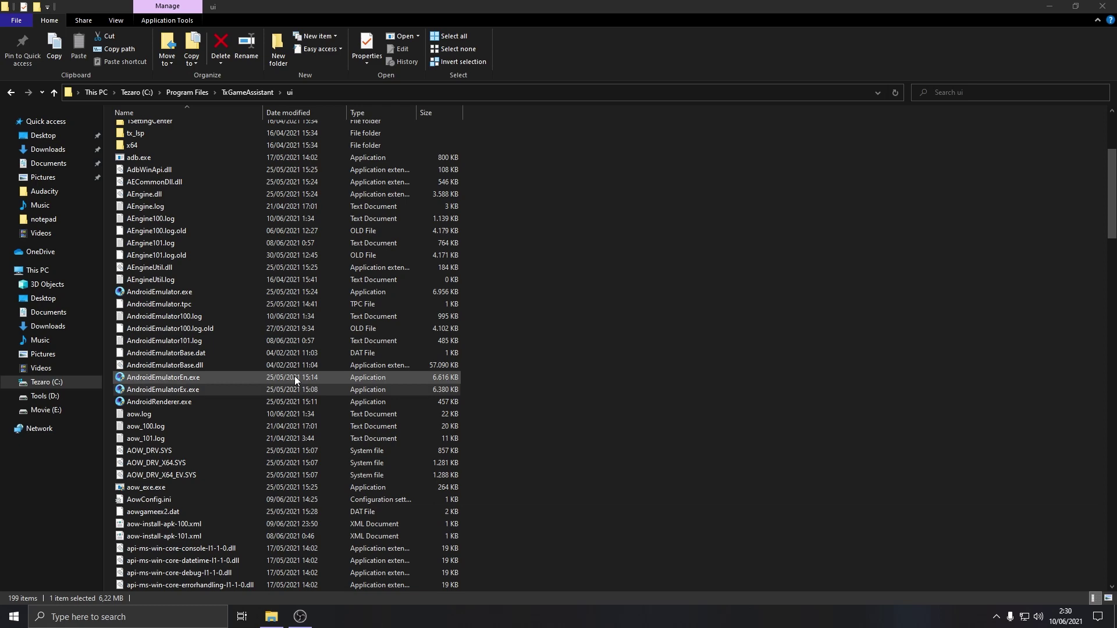
{"action": "right_click", "coordinate": [197, 380]}
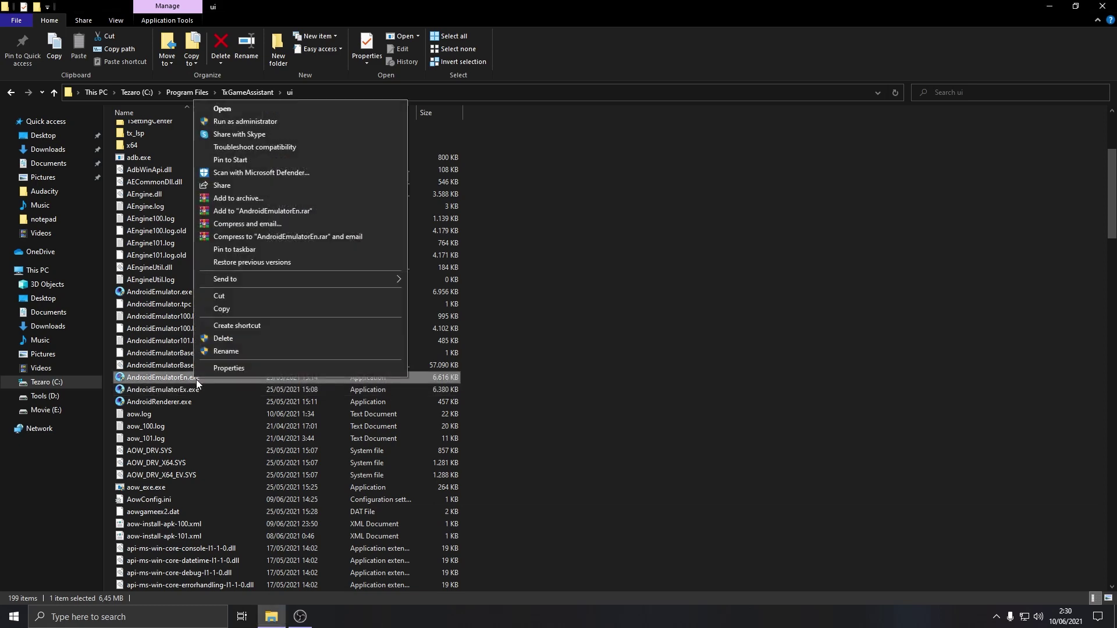
{"action": "left_click", "coordinate": [221, 365]}
{"action": "left_click", "coordinate": [262, 561]}
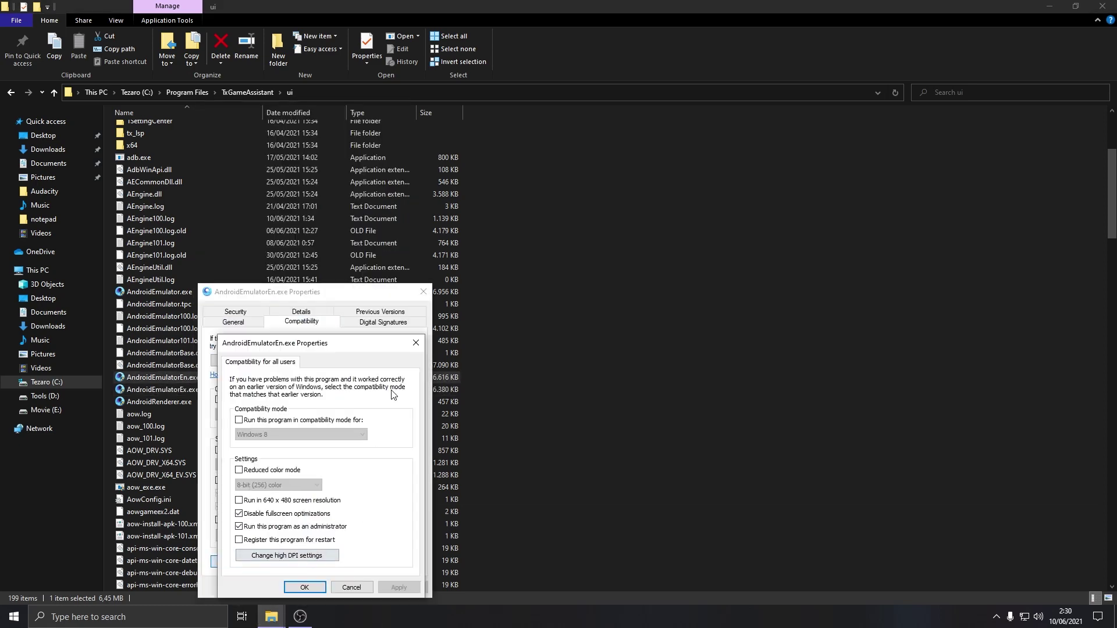
{"action": "left_click", "coordinate": [285, 556]}
{"action": "left_click", "coordinate": [377, 584]}
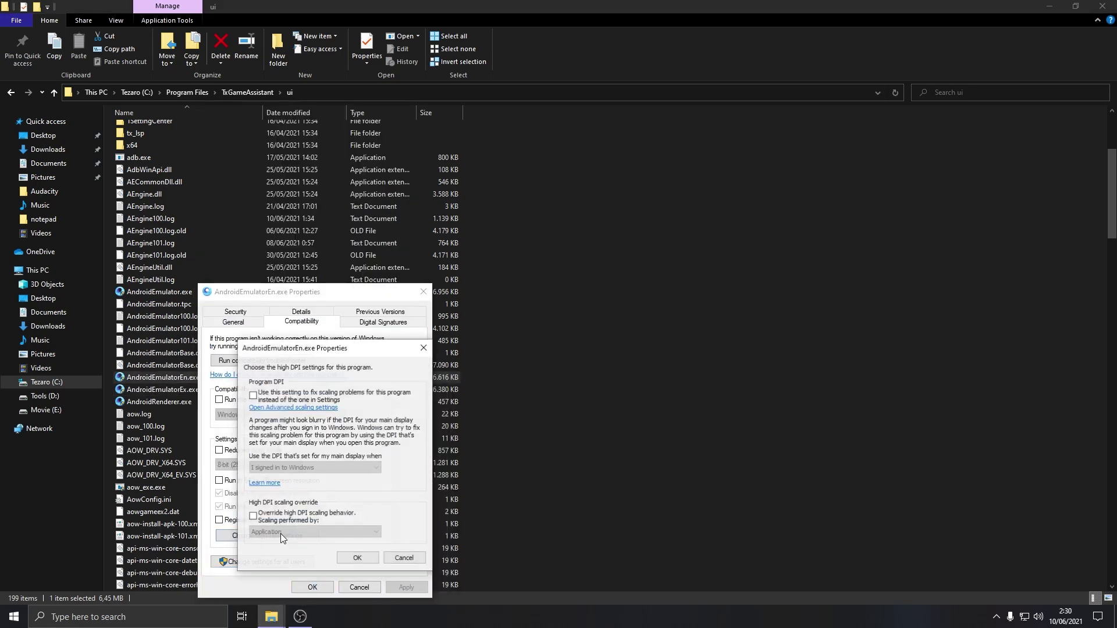
Step: Review AndroidEmulatorEx.exe's compatibility settings for all users and its high DPI settings, and close its properties
{"action": "left_click", "coordinate": [215, 391]}
{"action": "right_click", "coordinate": [215, 390]}
{"action": "left_click", "coordinate": [240, 377]}
{"action": "left_click", "coordinate": [324, 321]}
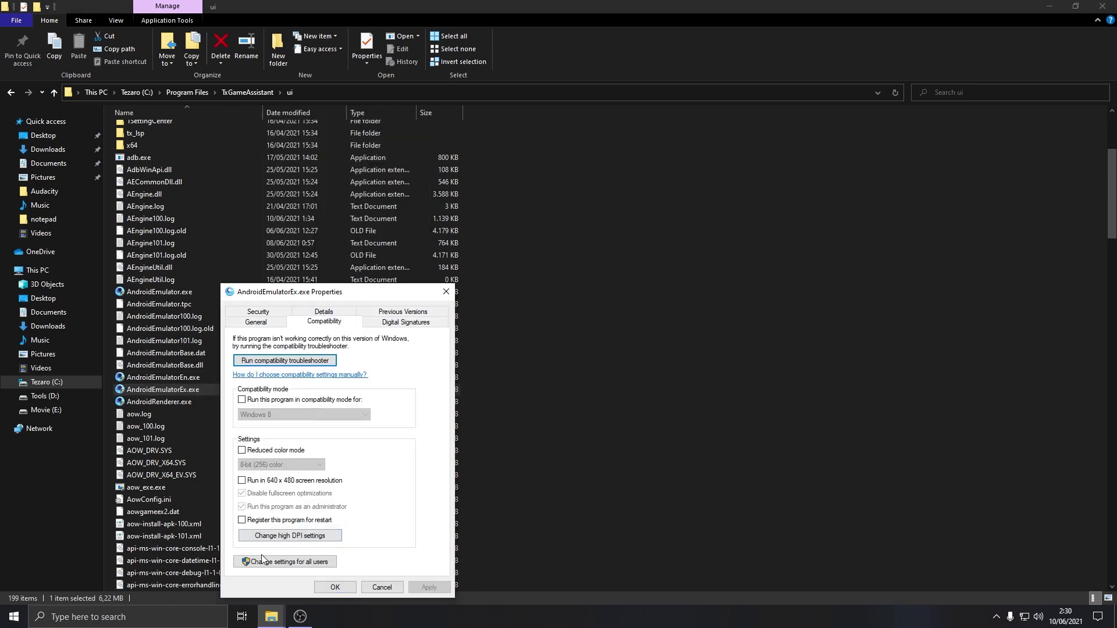
{"action": "left_click", "coordinate": [263, 560]}
{"action": "left_click", "coordinate": [314, 556]}
{"action": "left_click", "coordinate": [377, 584]}
{"action": "left_click", "coordinate": [374, 587]}
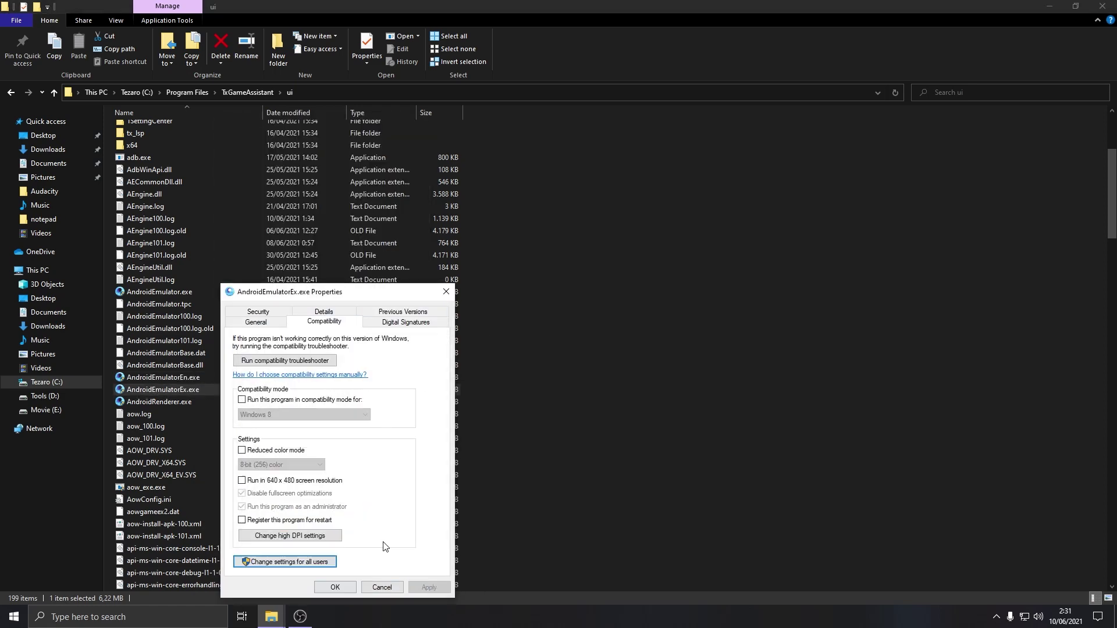
{"action": "left_click", "coordinate": [384, 585]}
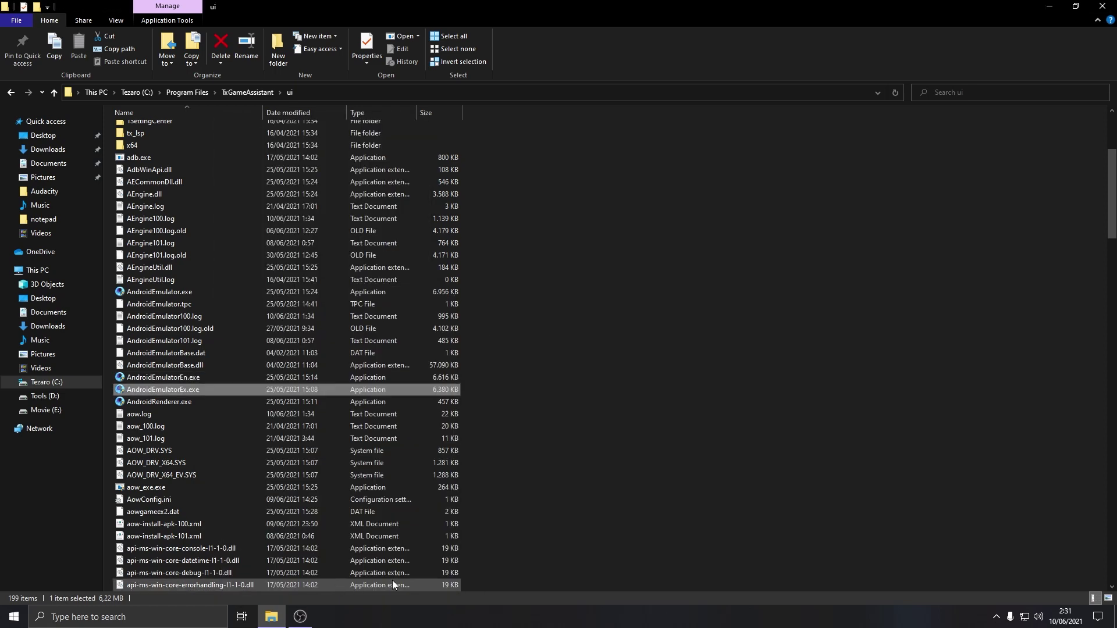
Step: Review the compatibility settings of AndroidRenderer.exe and close its properties with all options left off
{"action": "double_click", "coordinate": [175, 402]}
{"action": "right_click", "coordinate": [176, 403]}
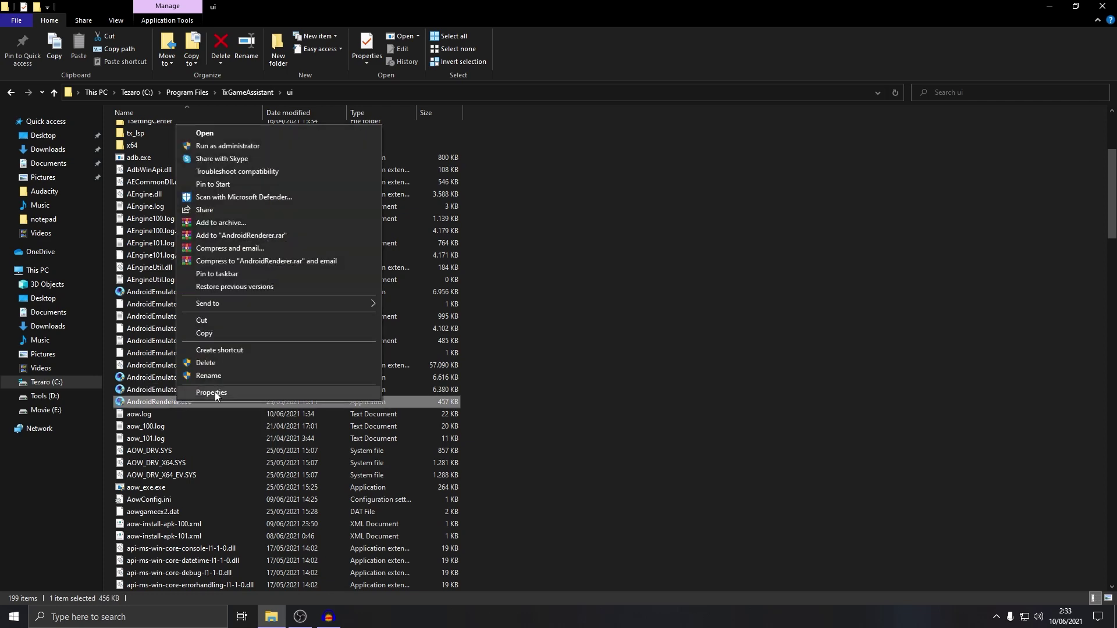
{"action": "left_click", "coordinate": [215, 392]}
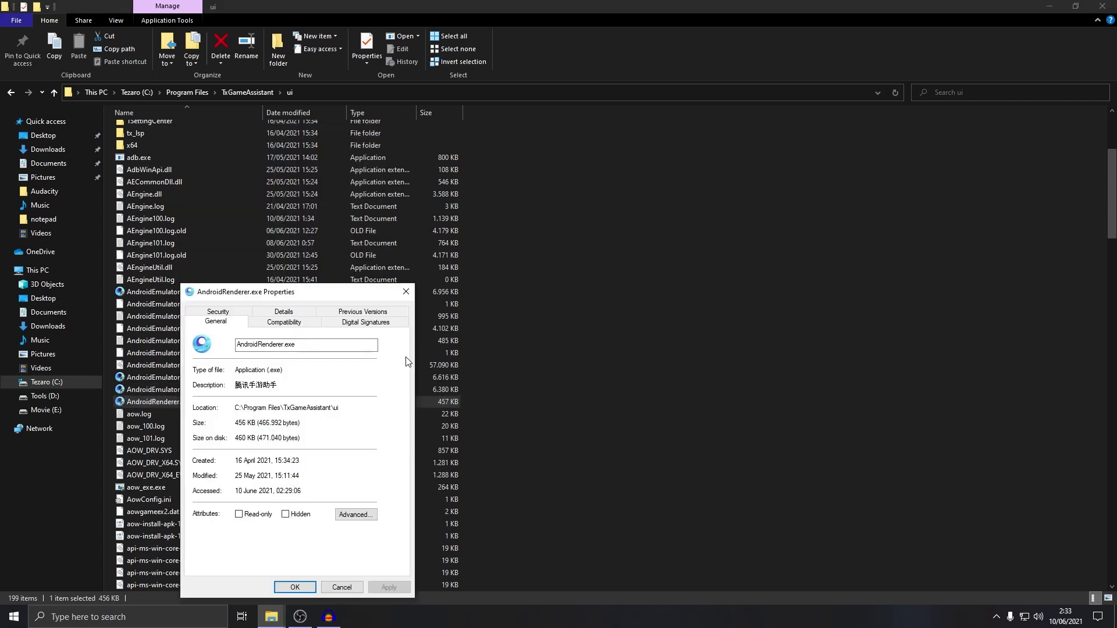
{"action": "left_click", "coordinate": [298, 323]}
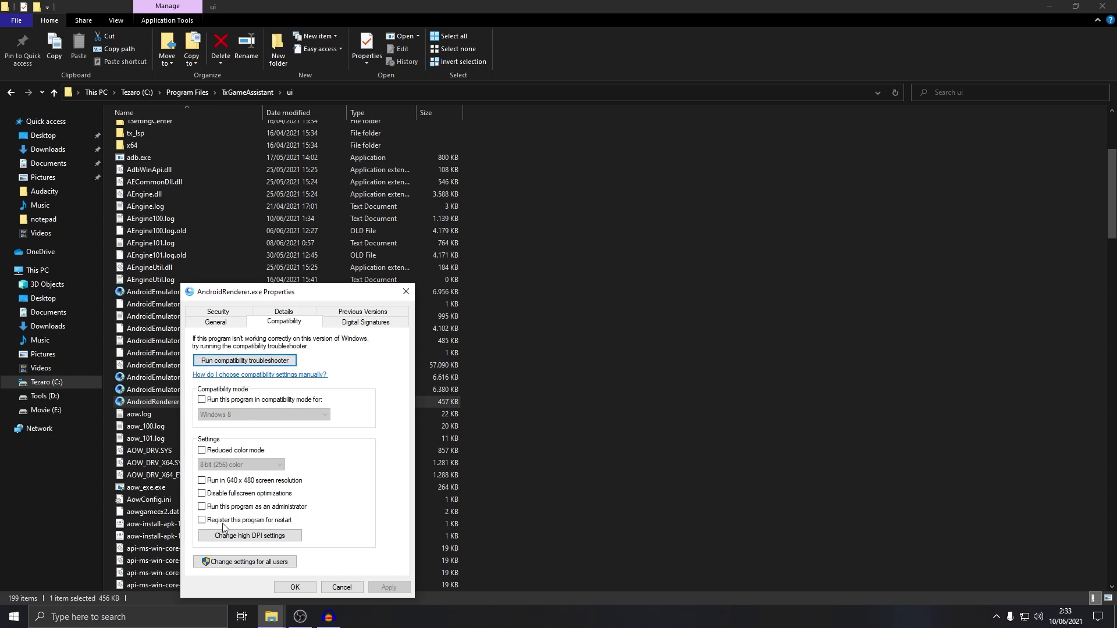
{"action": "left_click", "coordinate": [295, 587]}
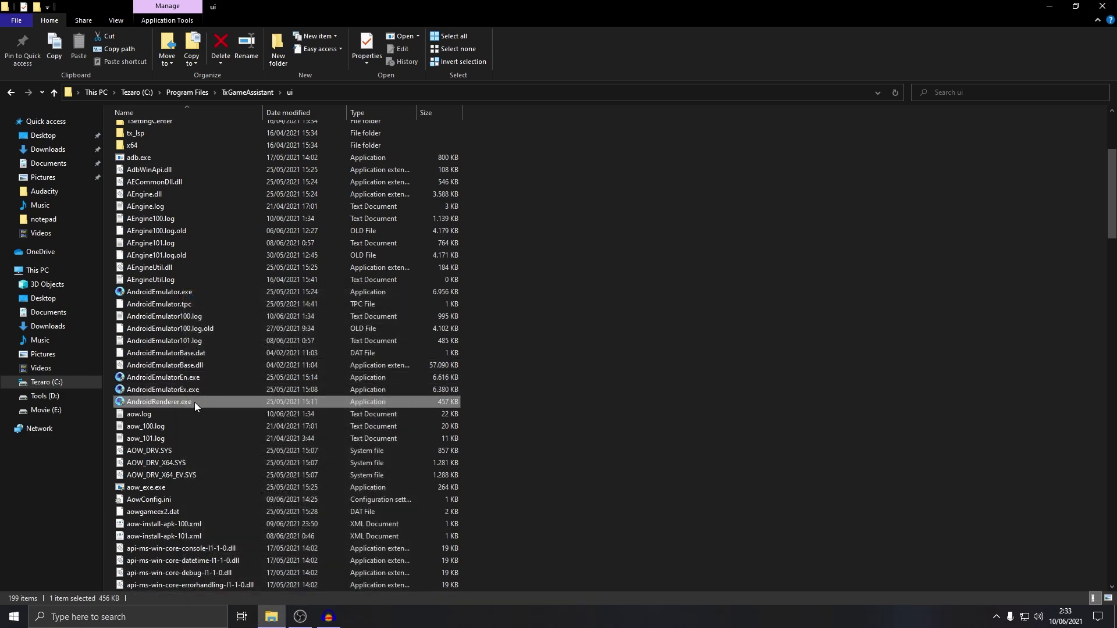
Step: Set aow_exe.exe for all users to Windows 8 compatibility mode, with fullscreen optimizations disabled and running as administrator
{"action": "left_click", "coordinate": [144, 488]}
{"action": "right_click", "coordinate": [145, 487]}
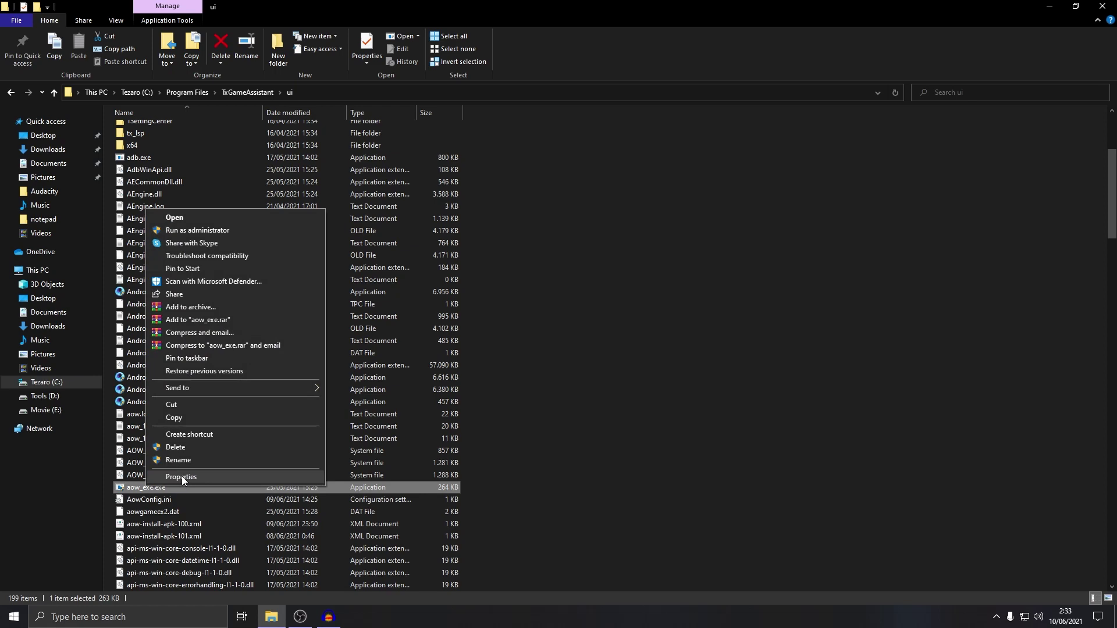
{"action": "left_click", "coordinate": [182, 476]}
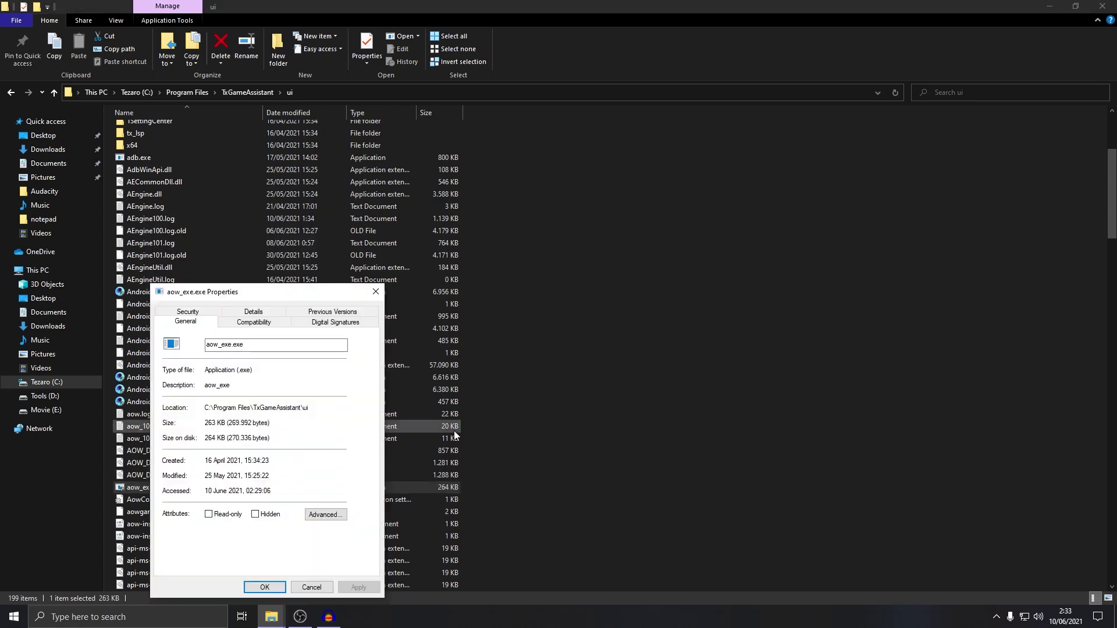
{"action": "left_click", "coordinate": [258, 325]}
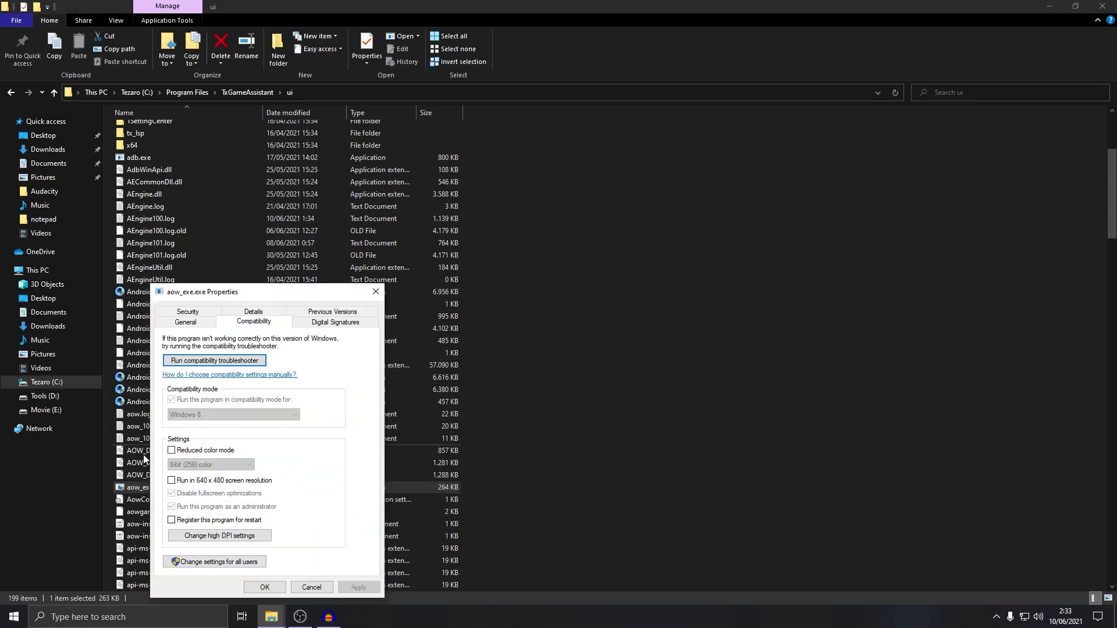
{"action": "left_click", "coordinate": [209, 562]}
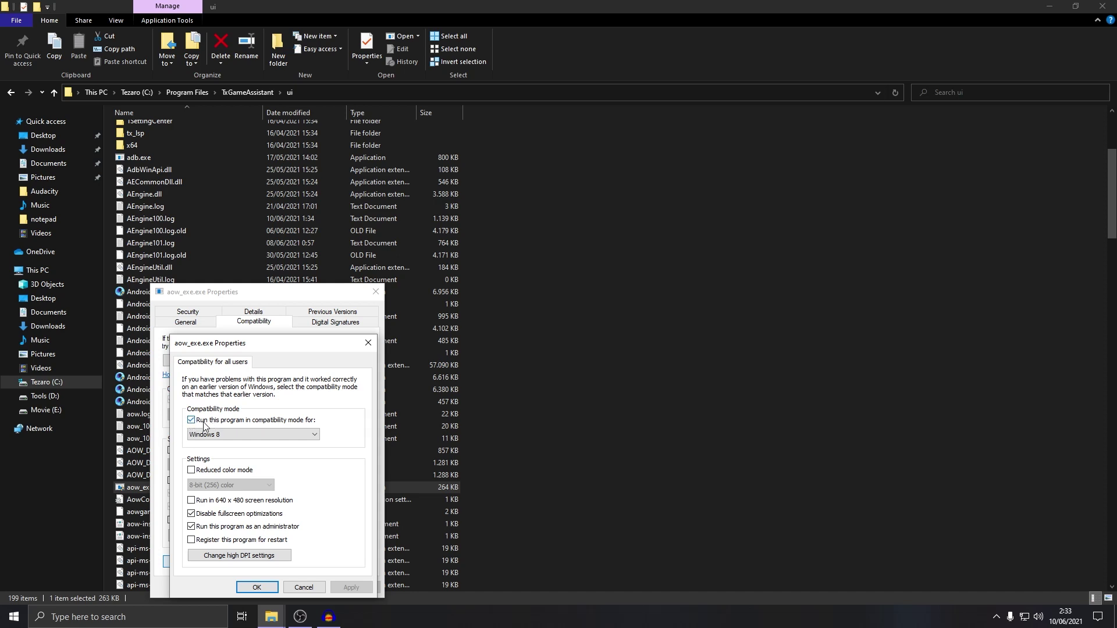
{"action": "left_click", "coordinate": [308, 437]}
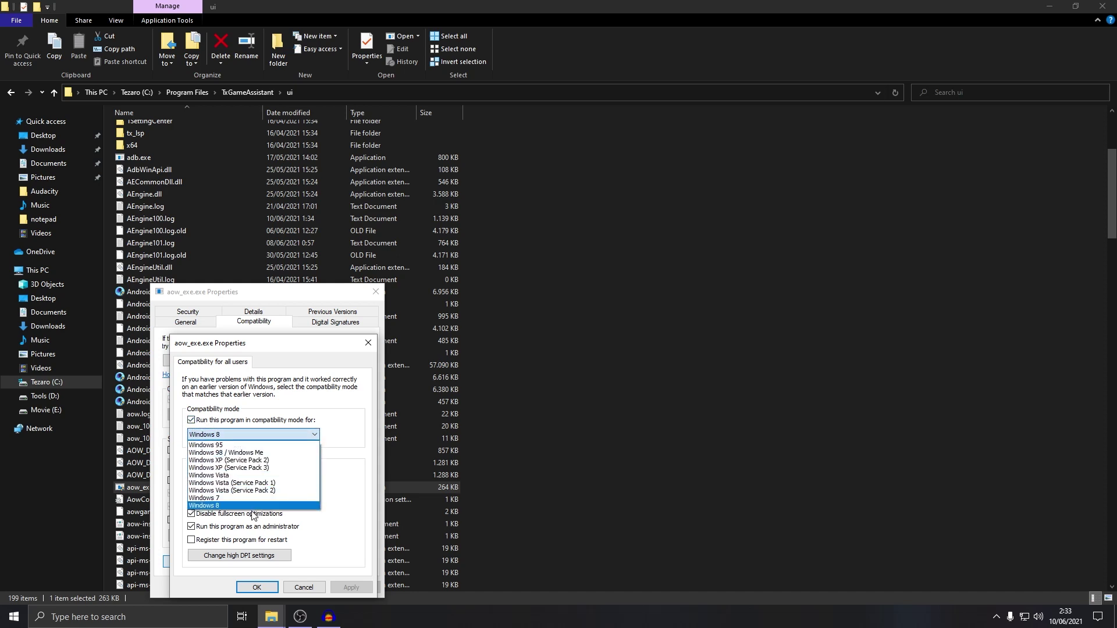
{"action": "left_click", "coordinate": [250, 506]}
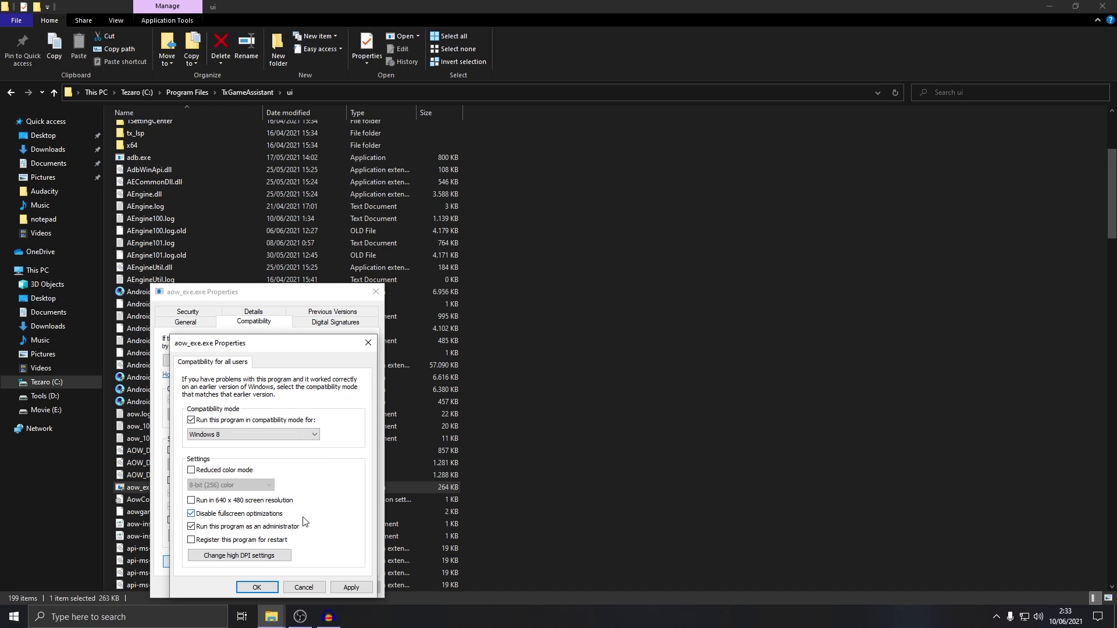
{"action": "left_click", "coordinate": [190, 527]}
{"action": "left_click", "coordinate": [262, 588]}
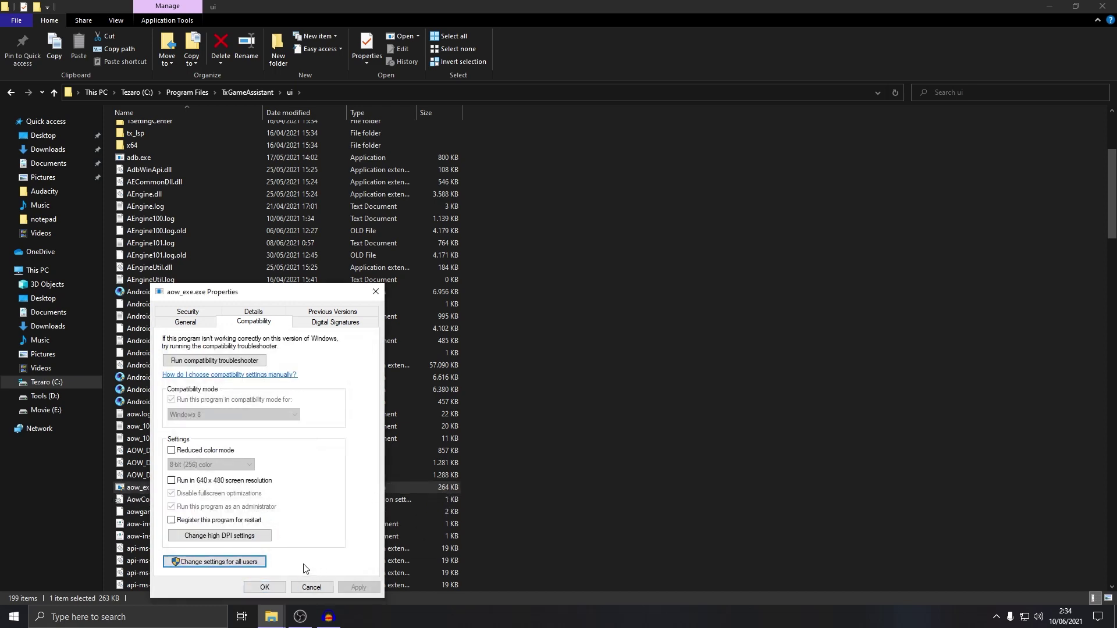
{"action": "left_click", "coordinate": [264, 587]}
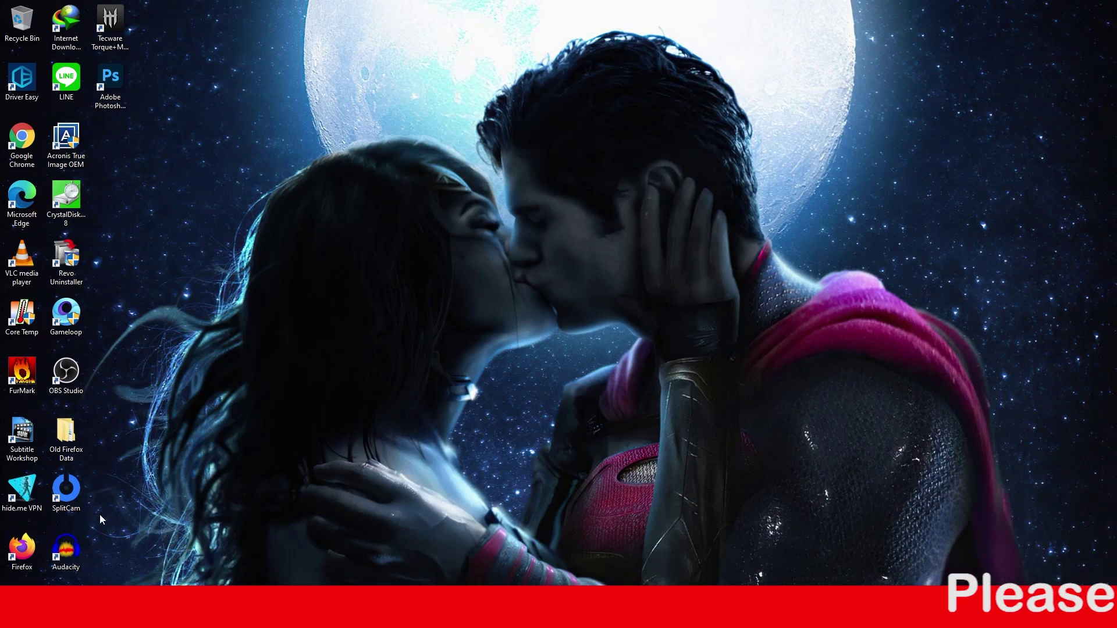
Step: Play Goldfinger - If I'm Not Right....mp3 from the Music folder in VLC media player and stop its playback
{"action": "key", "text": "super+e"}
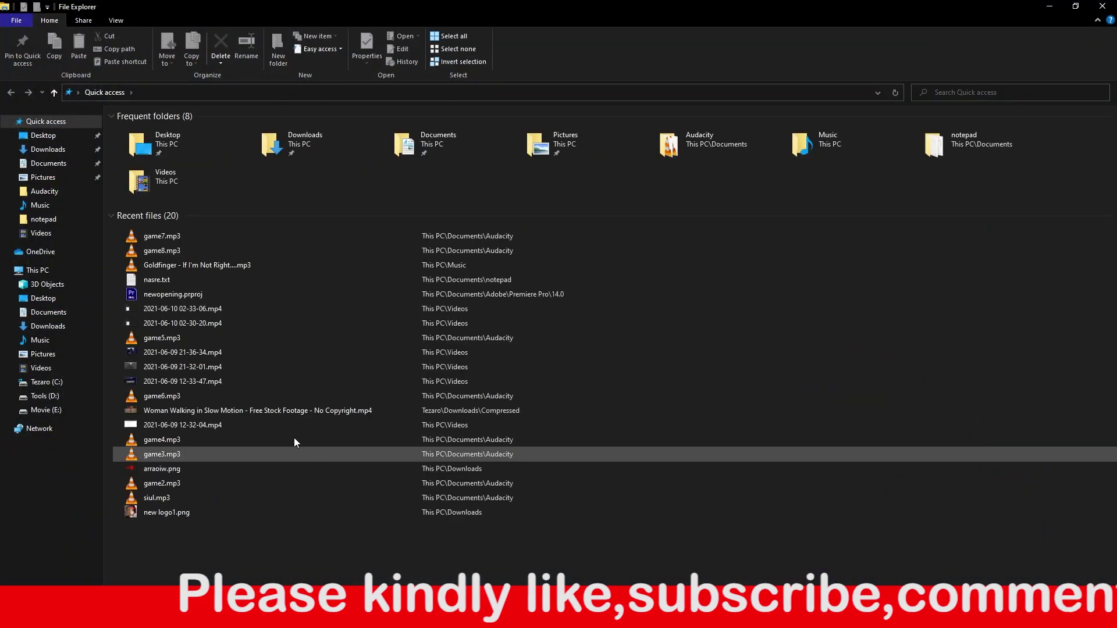
{"action": "left_click", "coordinate": [29, 206]}
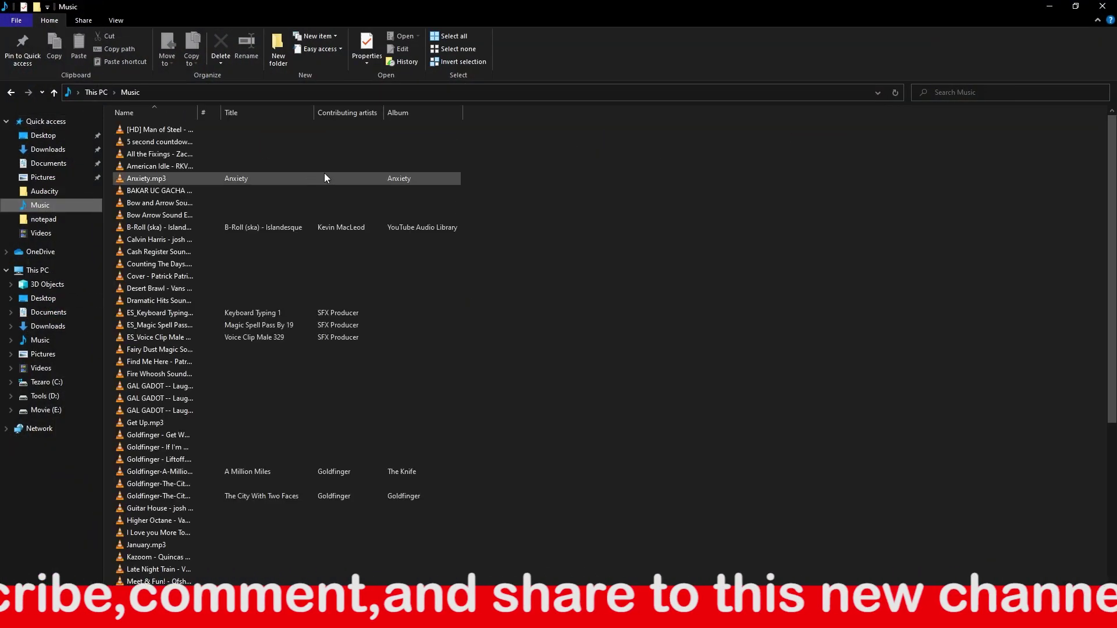
{"action": "double_click", "coordinate": [147, 447]}
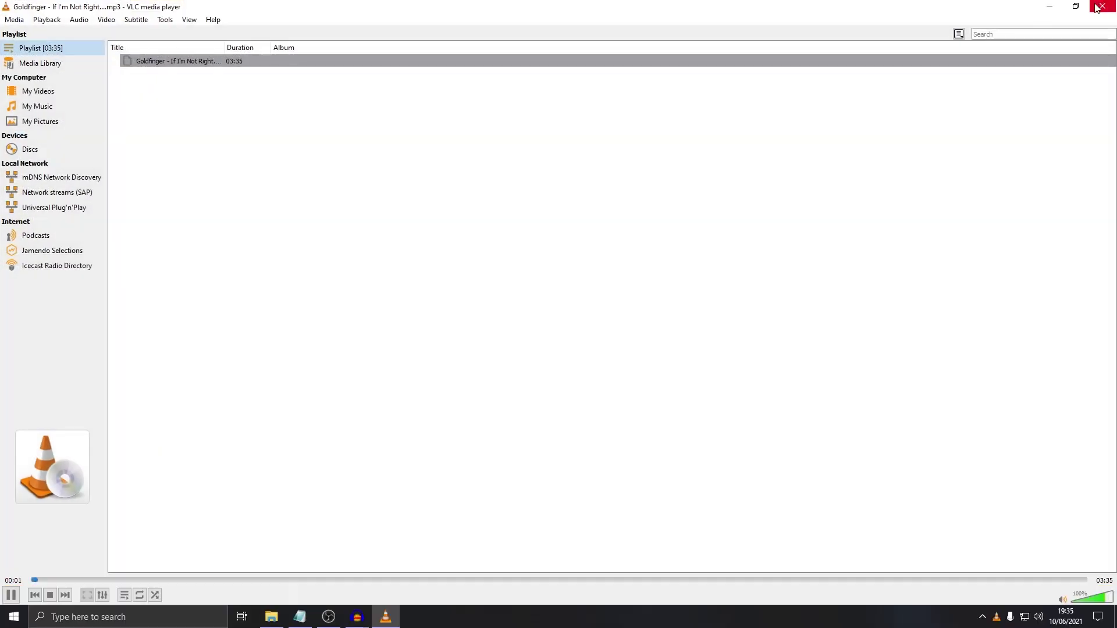
{"action": "left_click", "coordinate": [1049, 7]}
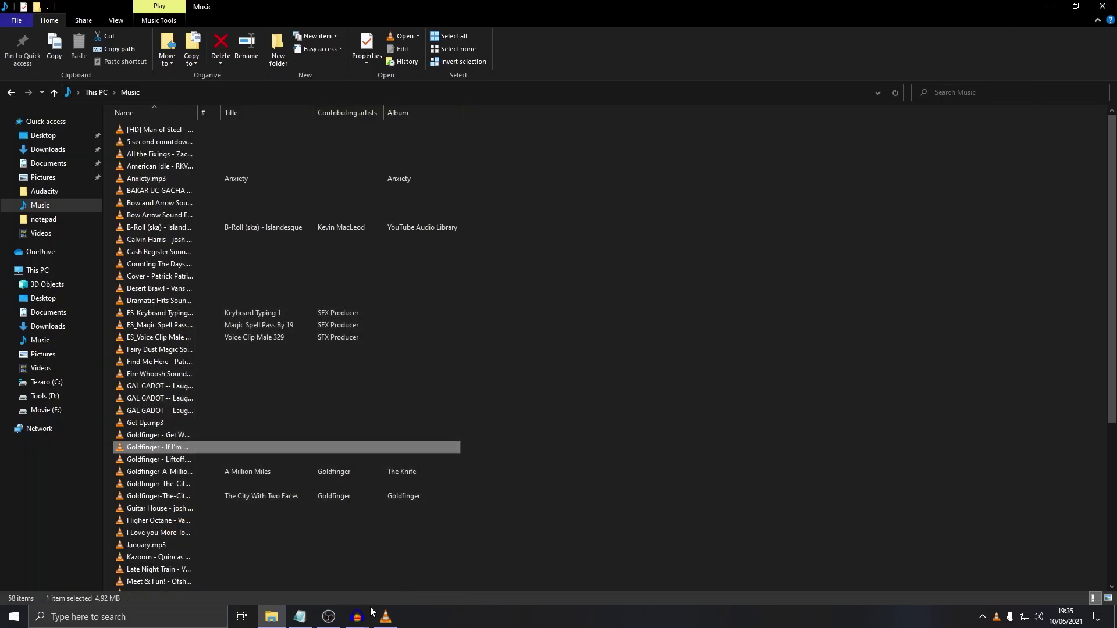
{"action": "left_click", "coordinate": [386, 615]}
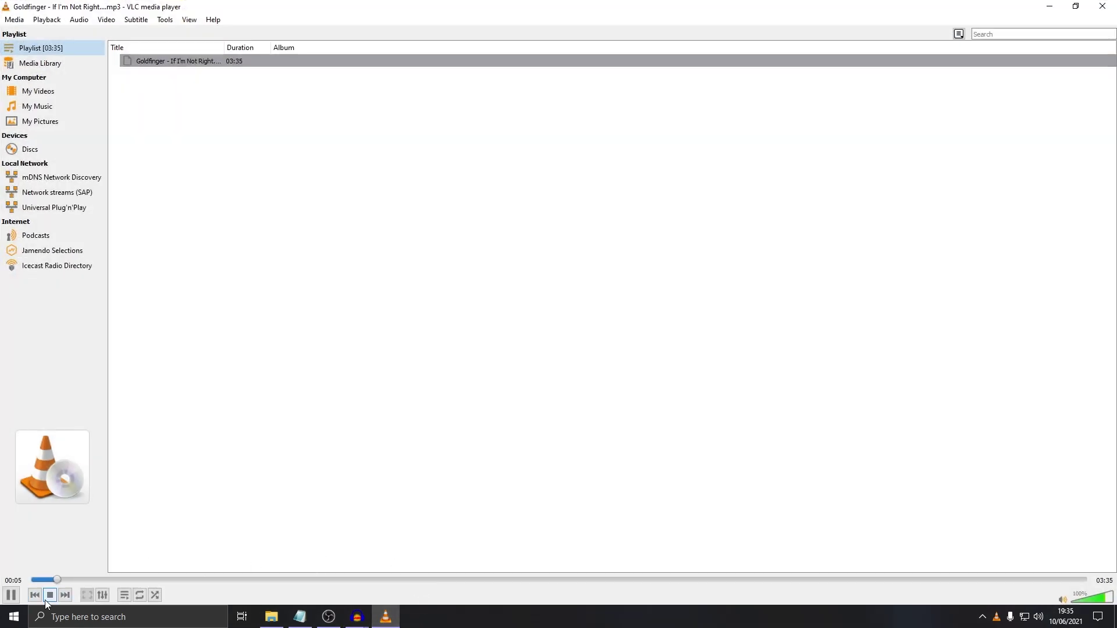
{"action": "left_click", "coordinate": [49, 598]}
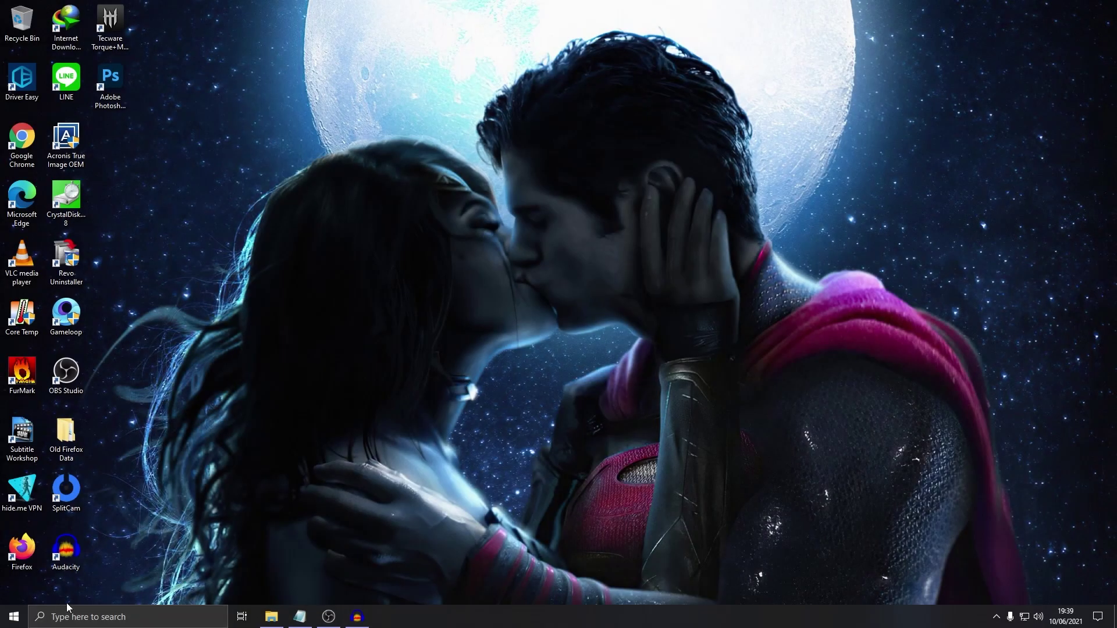
Step: Review the .NET Framework 4.8 Advanced Services in Windows Features, including ASP.NET 4.8 and the WCF Services options
{"action": "left_click", "coordinate": [94, 617]}
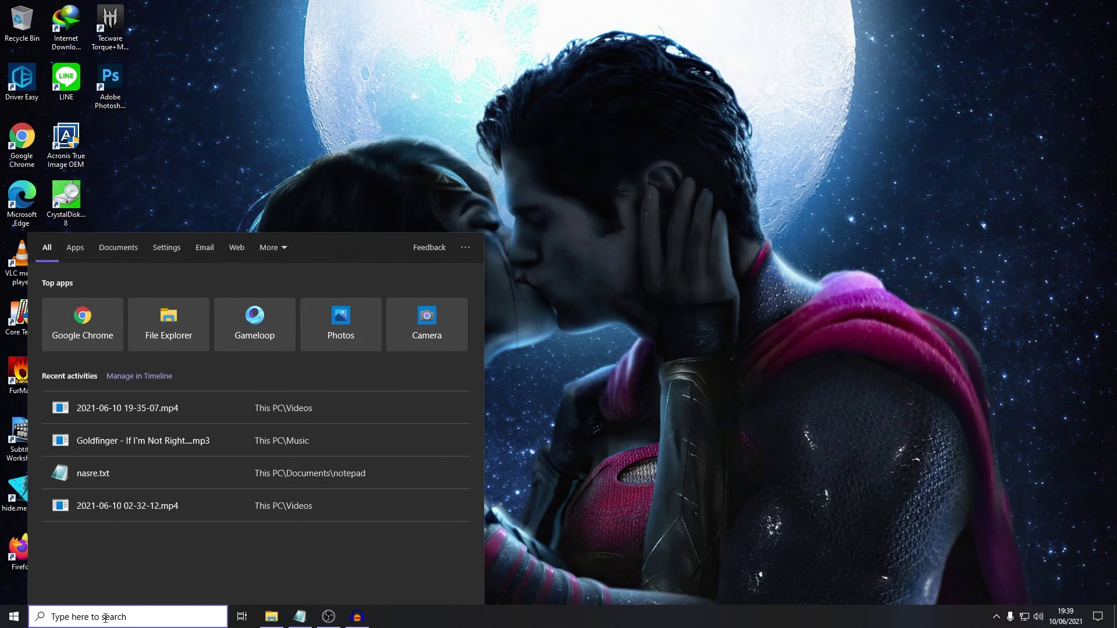
{"action": "type", "text": "turn"}
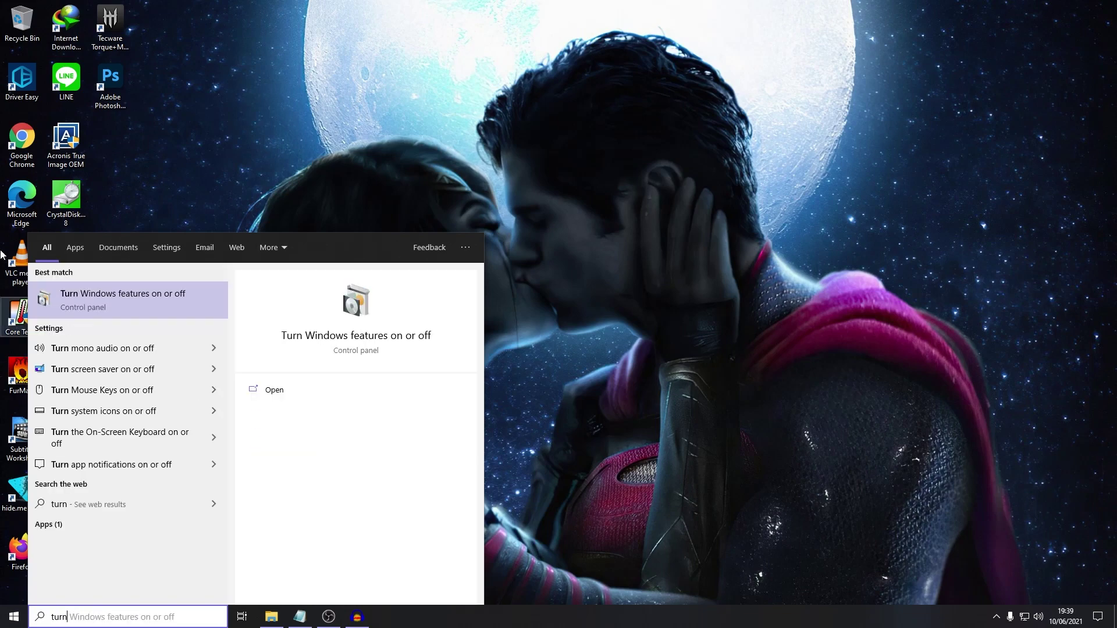
{"action": "left_click", "coordinate": [110, 295]}
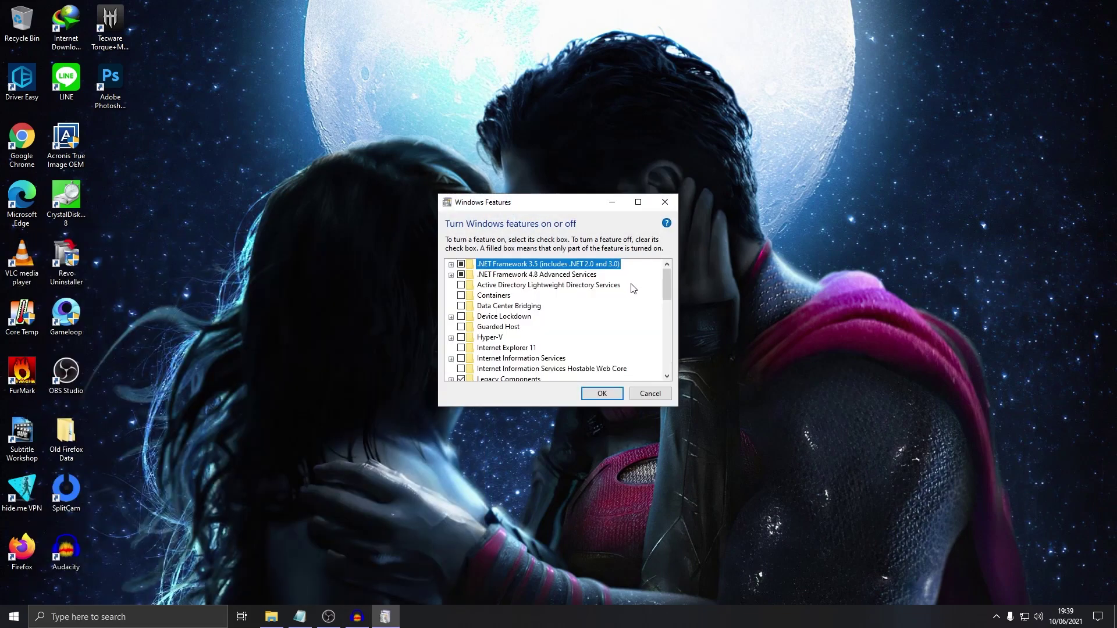
{"action": "left_click", "coordinate": [469, 276]}
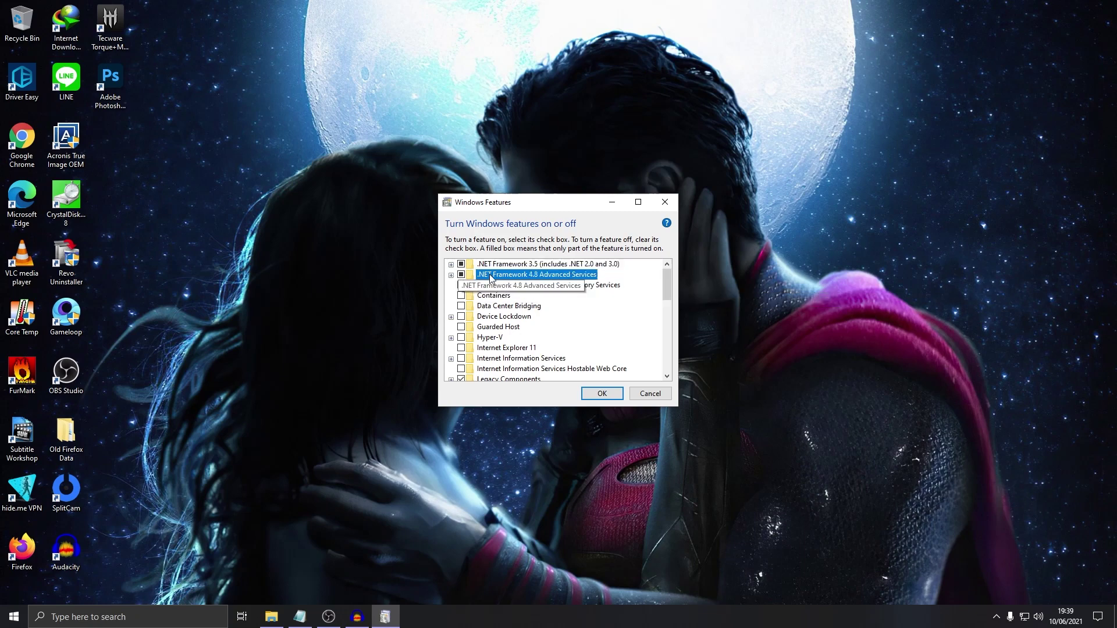
{"action": "double_click", "coordinate": [467, 277]}
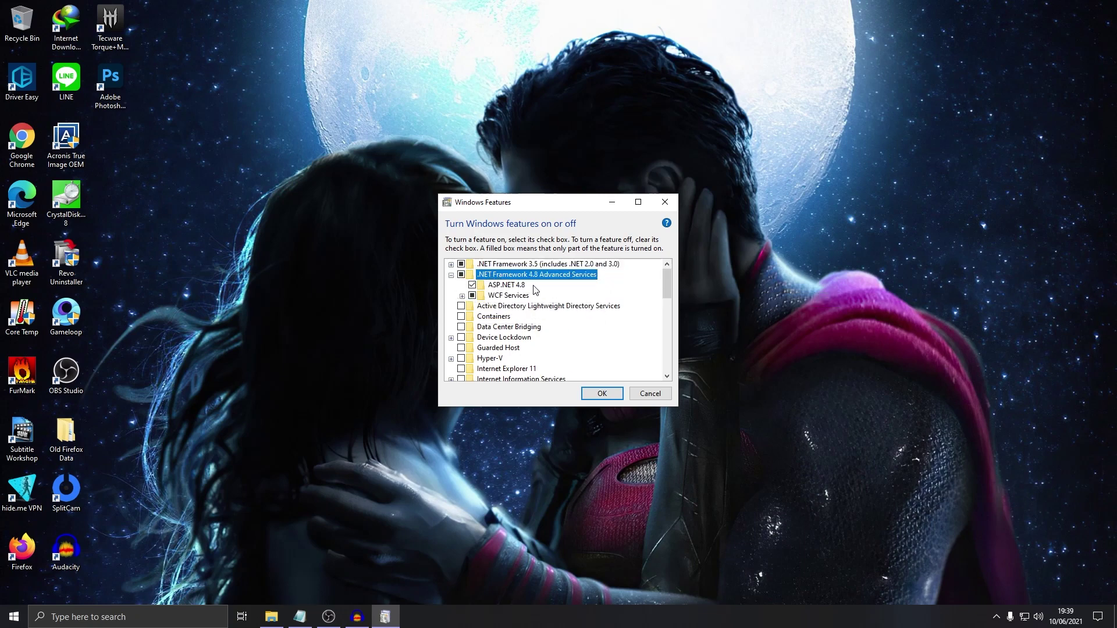
{"action": "left_click", "coordinate": [472, 285]}
{"action": "left_click", "coordinate": [515, 289]}
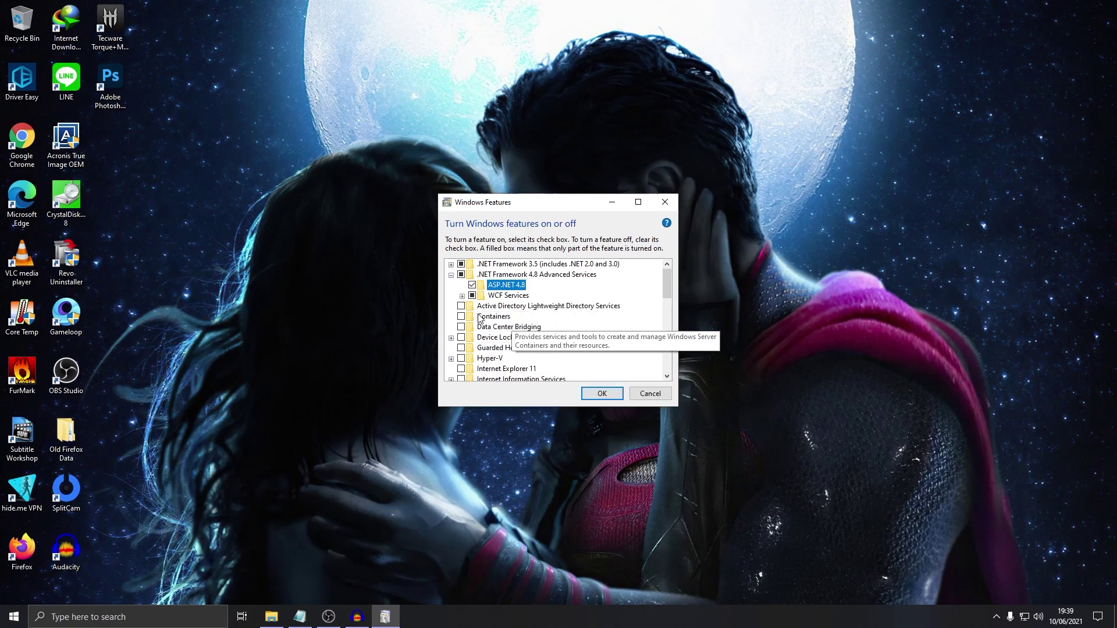
{"action": "left_click", "coordinate": [462, 295]}
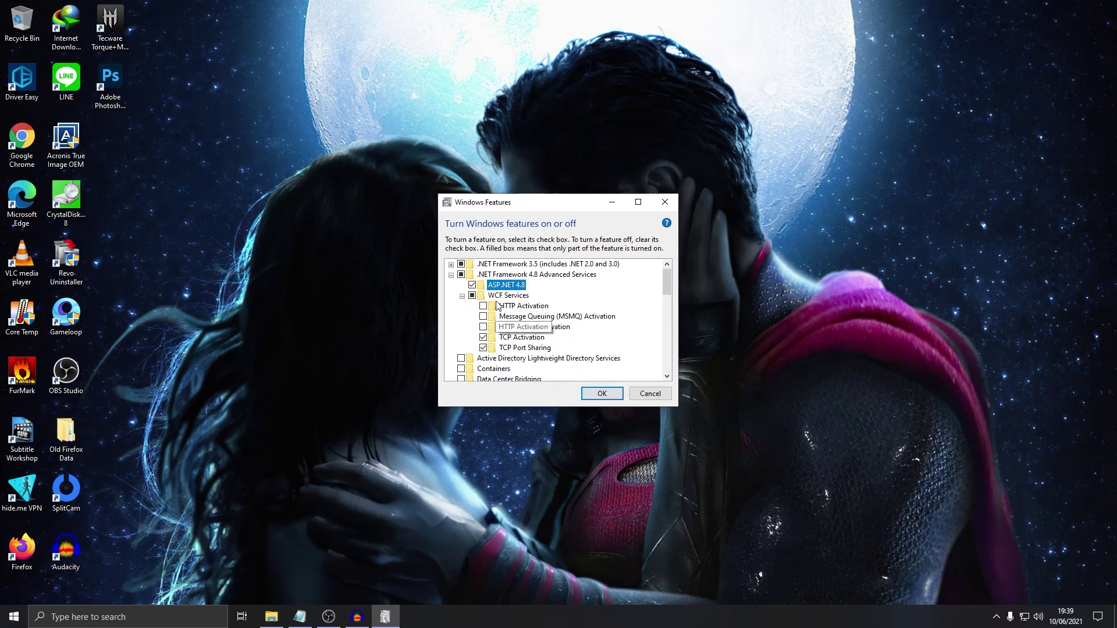
Step: Review the remaining Windows features, including DirectPlay under Legacy Components and the Microsoft Message Queue (MSMQ) Server options, and close the dialog
{"action": "left_click_drag", "start_coordinate": [666, 281], "coordinate": [670, 305]}
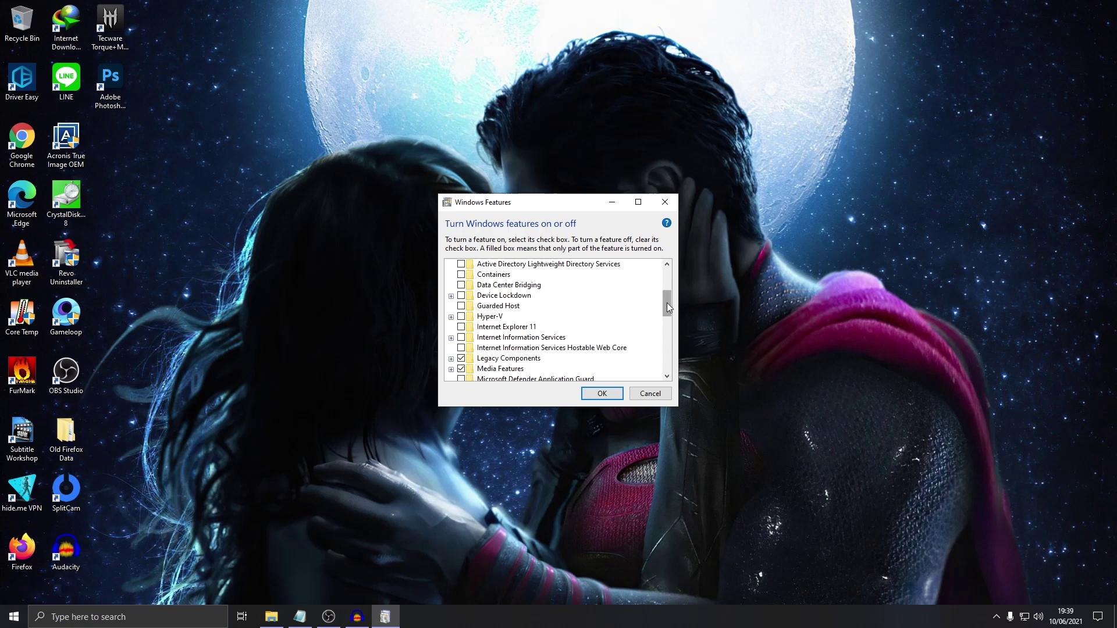
{"action": "left_click_drag", "start_coordinate": [669, 308], "coordinate": [669, 317]}
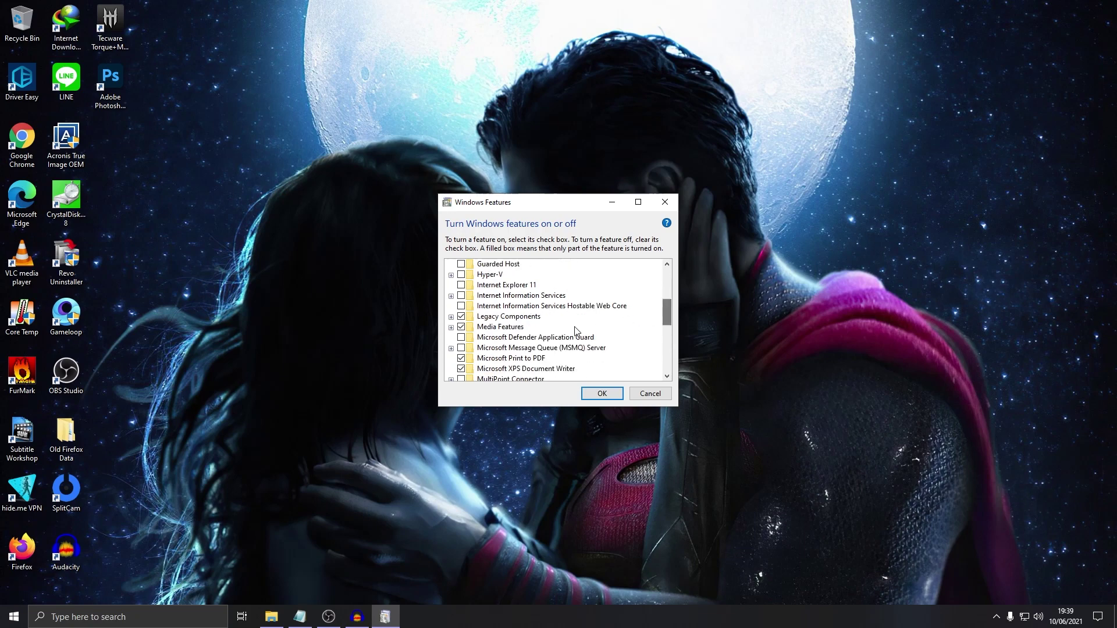
{"action": "left_click", "coordinate": [451, 317]}
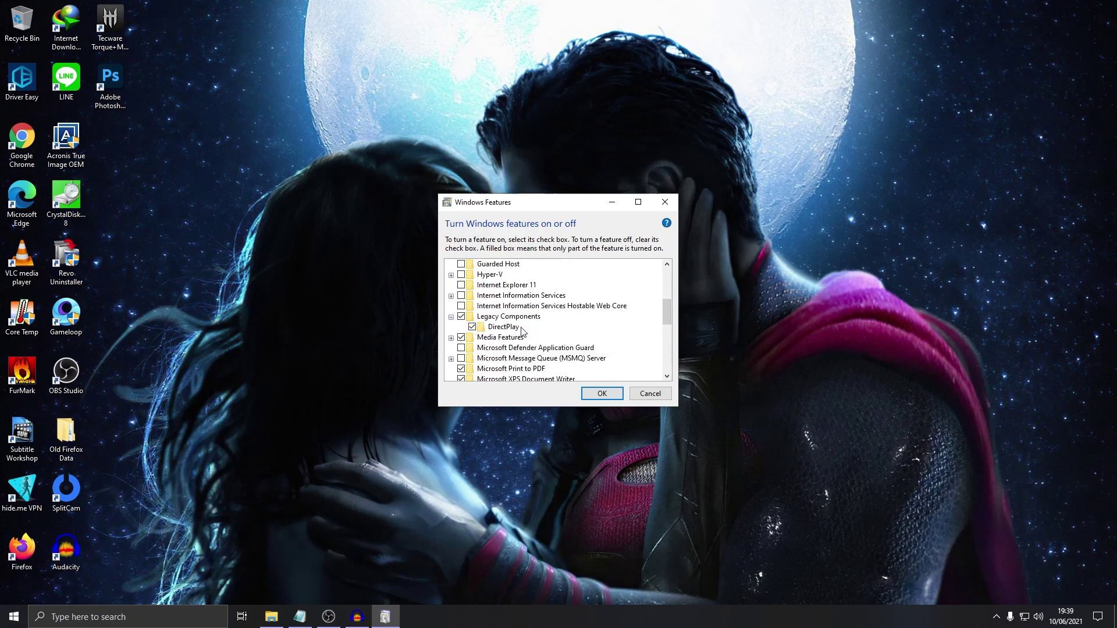
{"action": "left_click_drag", "start_coordinate": [668, 311], "coordinate": [671, 322]}
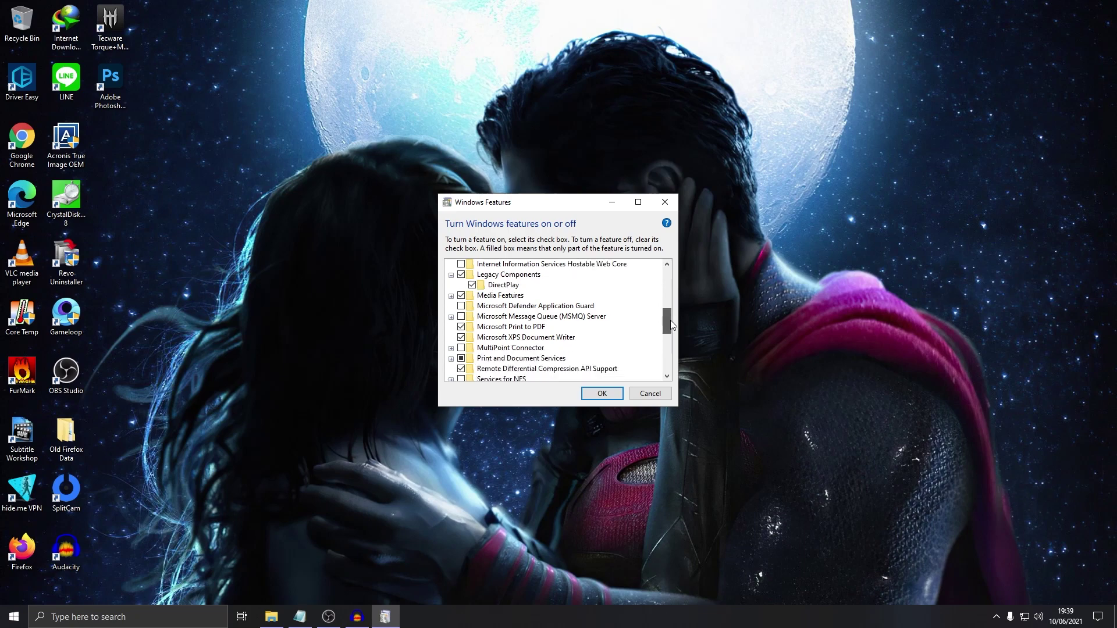
{"action": "left_click", "coordinate": [451, 317]}
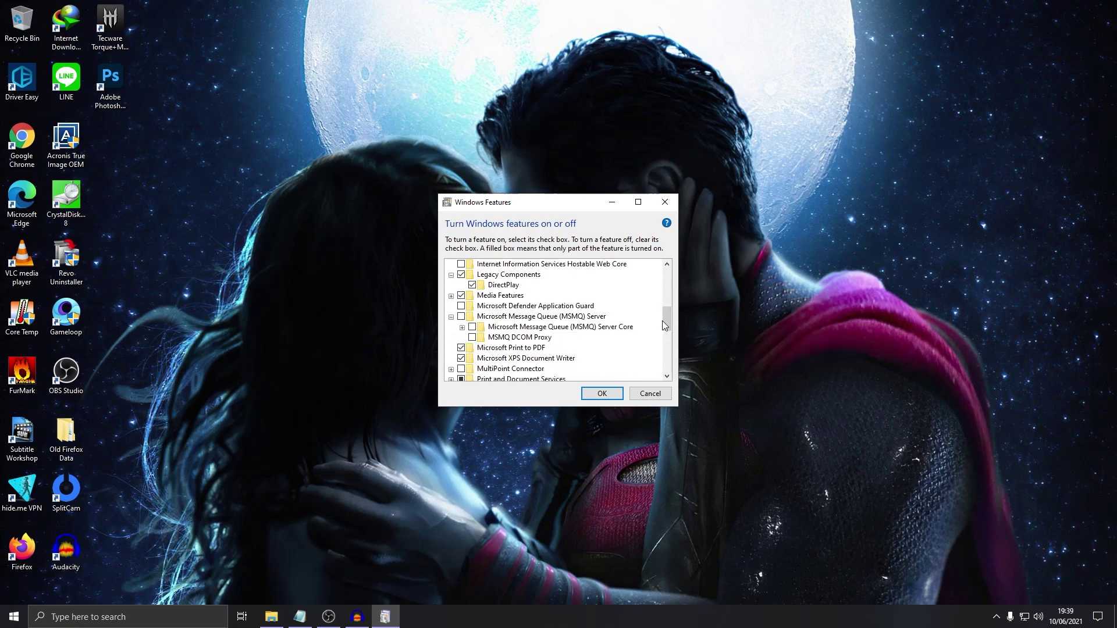
{"action": "left_click_drag", "start_coordinate": [668, 321], "coordinate": [673, 350]}
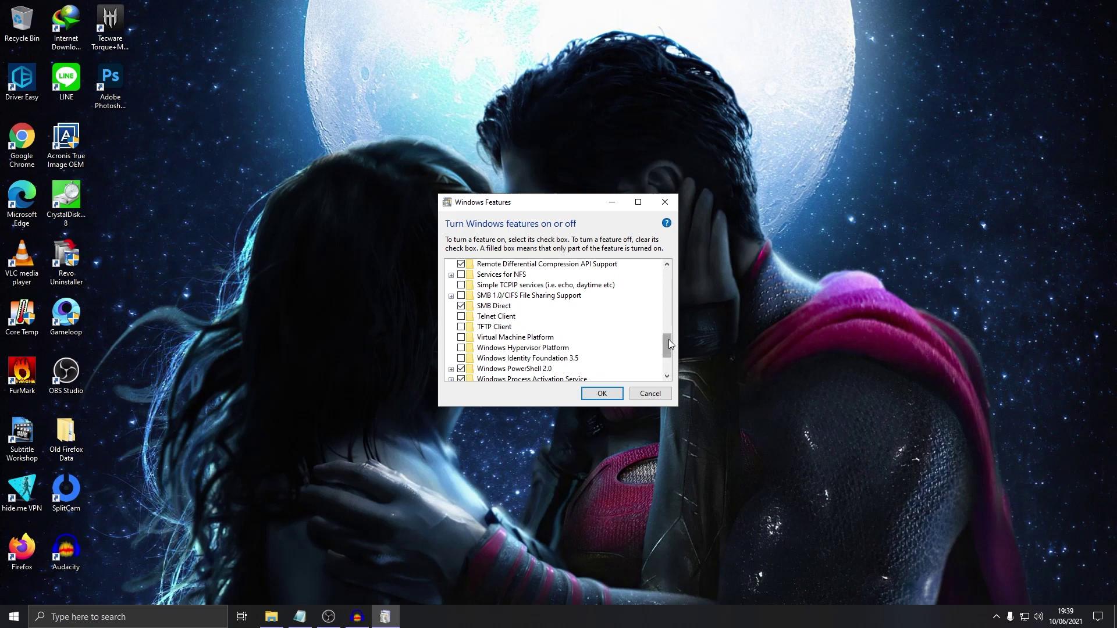
{"action": "left_click_drag", "start_coordinate": [669, 341], "coordinate": [673, 356]}
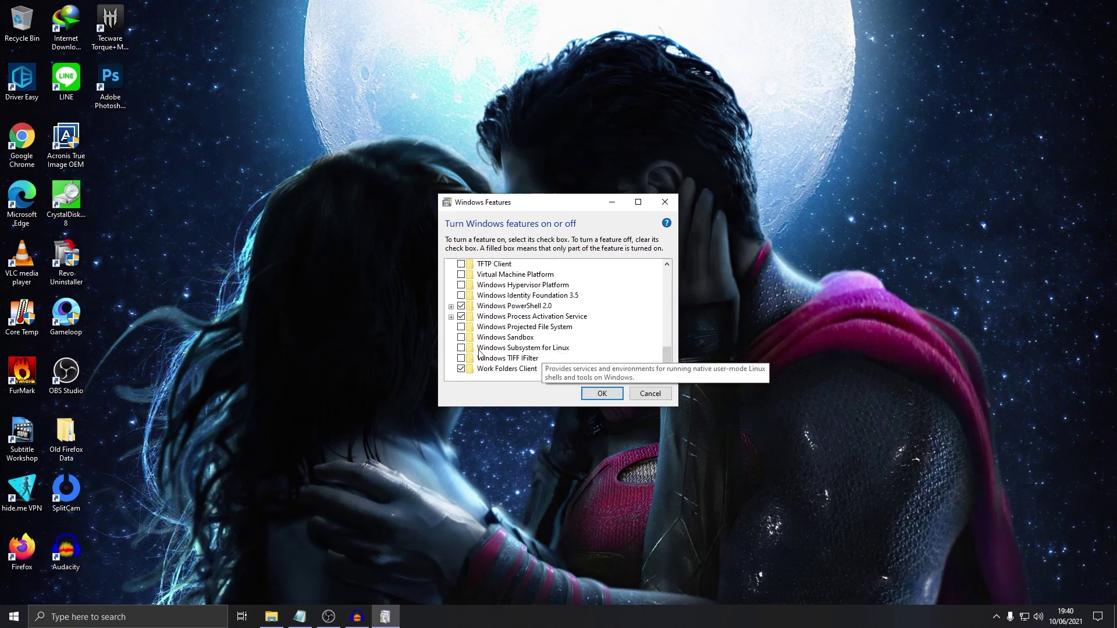
{"action": "left_click", "coordinate": [602, 394]}
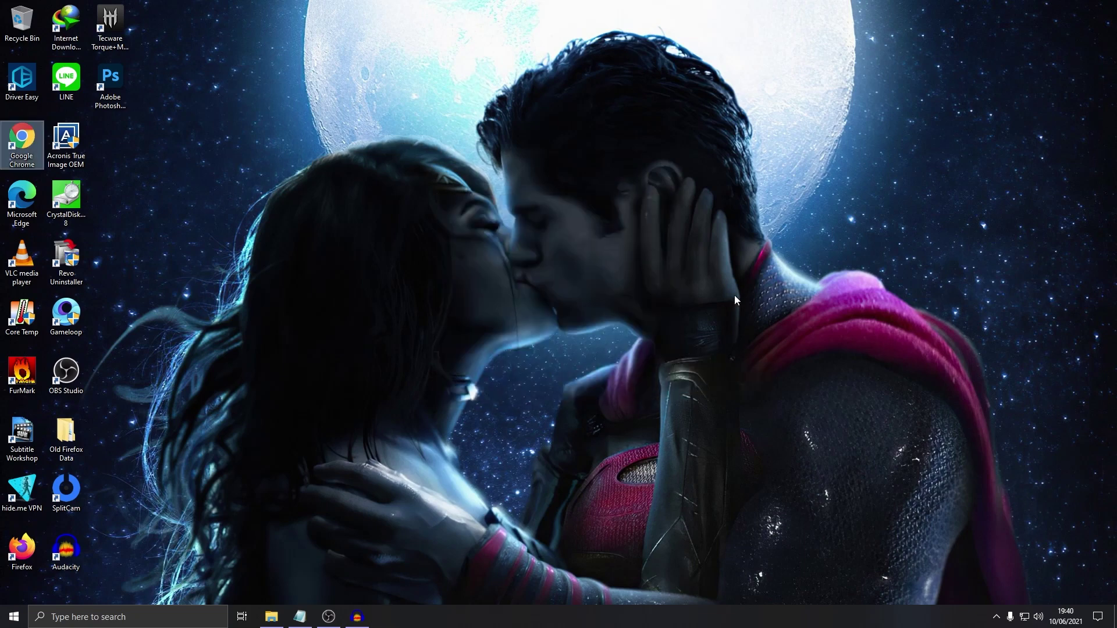
Step: Disable the High precision event timer under System devices in Device Manager
{"action": "left_click", "coordinate": [144, 616]}
{"action": "type", "text": "de"}
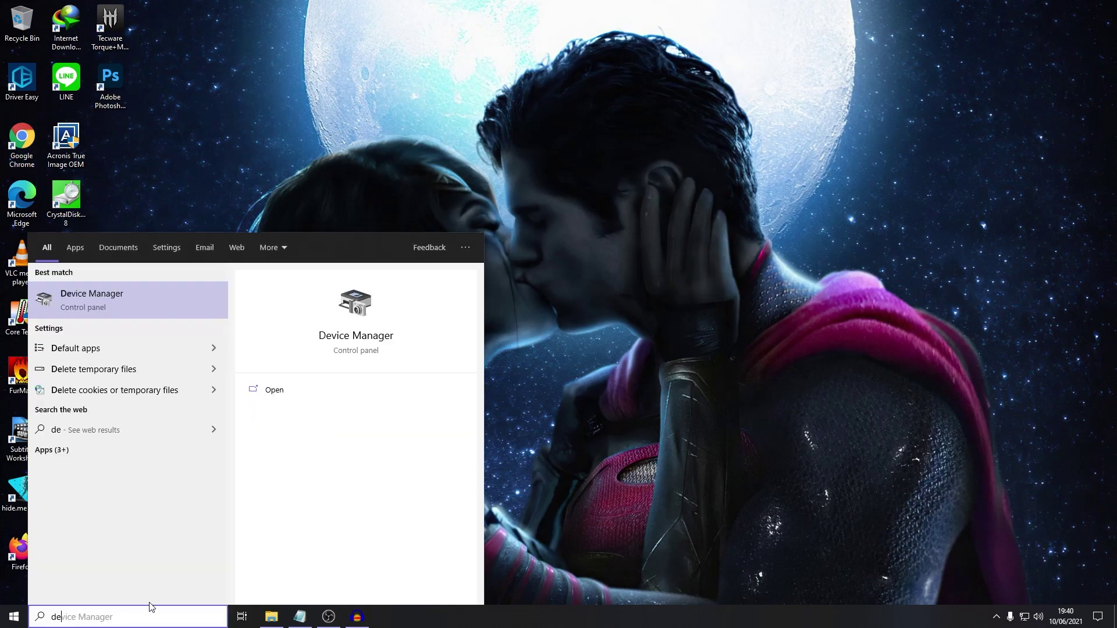
{"action": "type", "text": "vi"}
{"action": "left_click", "coordinate": [82, 300]}
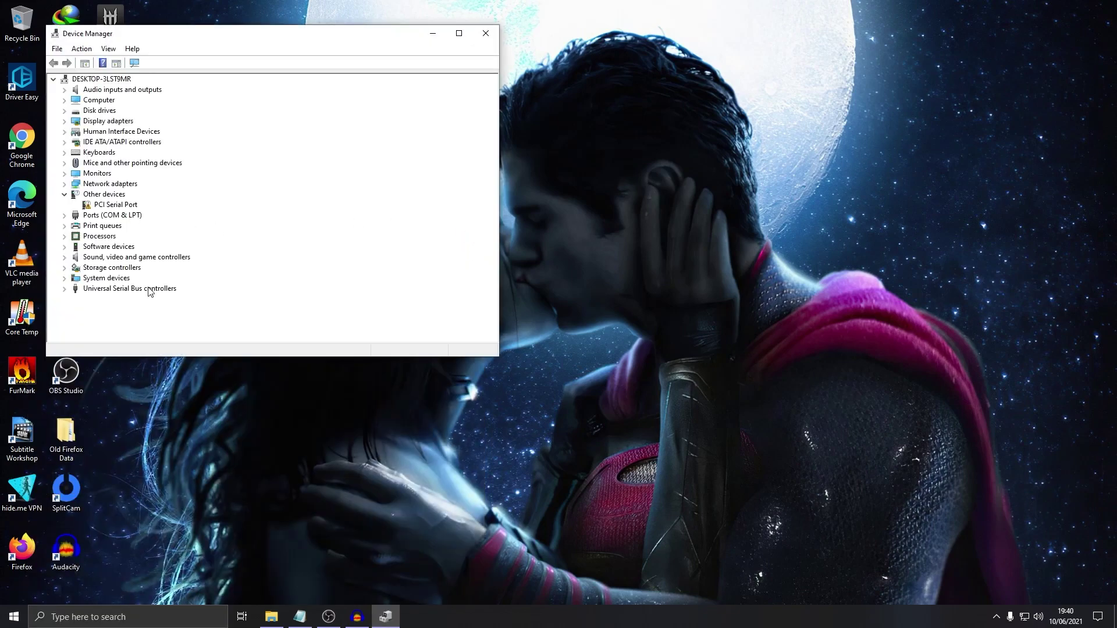
{"action": "left_click", "coordinate": [64, 279]}
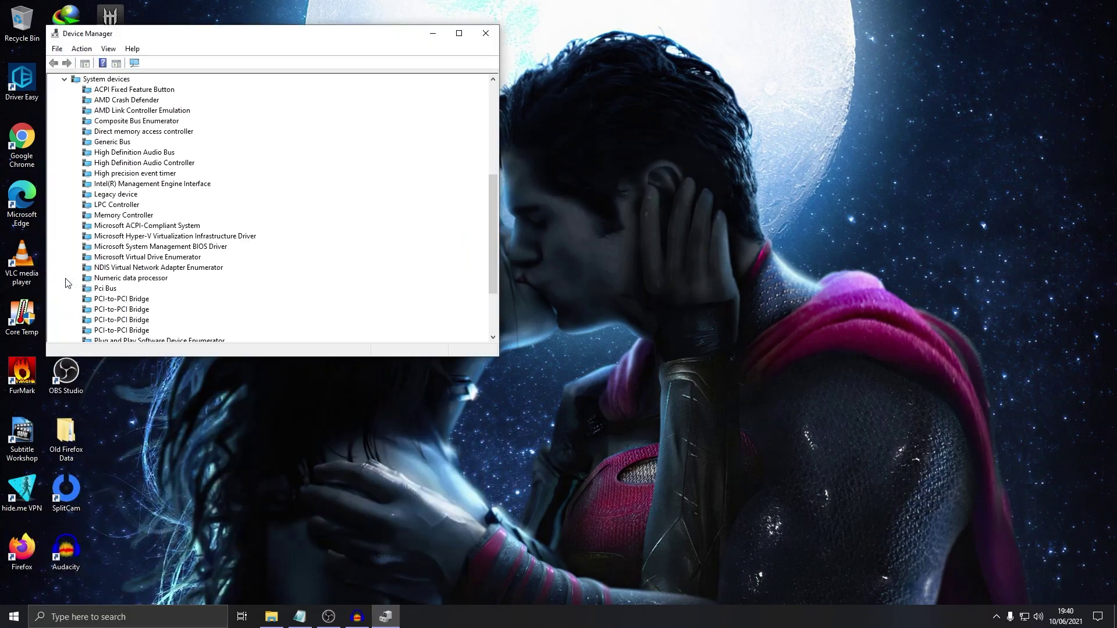
{"action": "left_click", "coordinate": [167, 174]}
{"action": "right_click", "coordinate": [167, 174]}
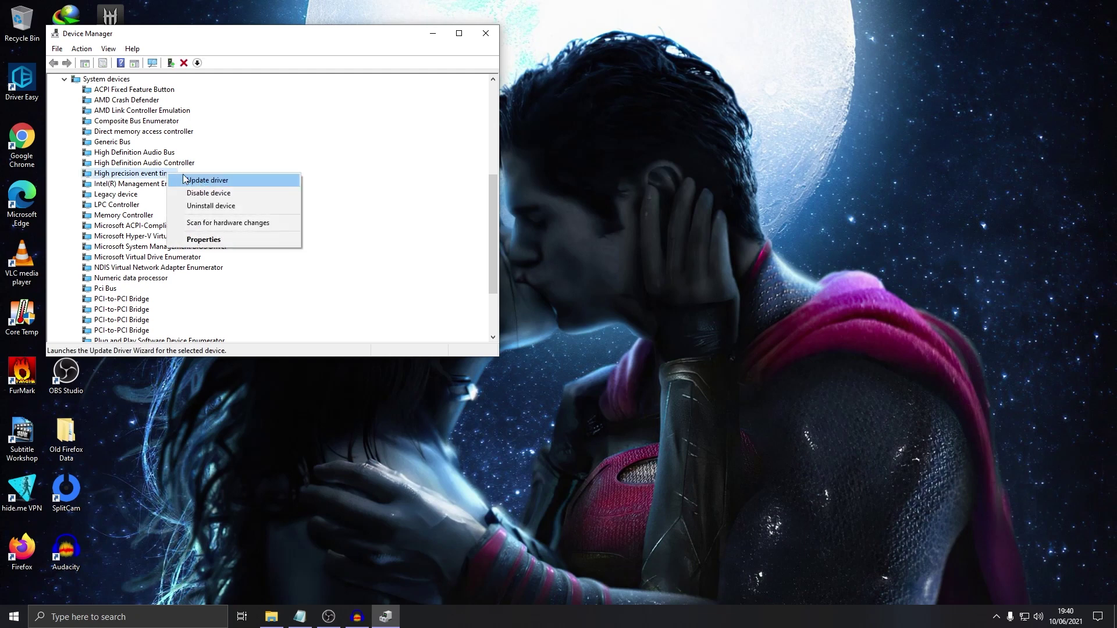
{"action": "left_click", "coordinate": [230, 196]}
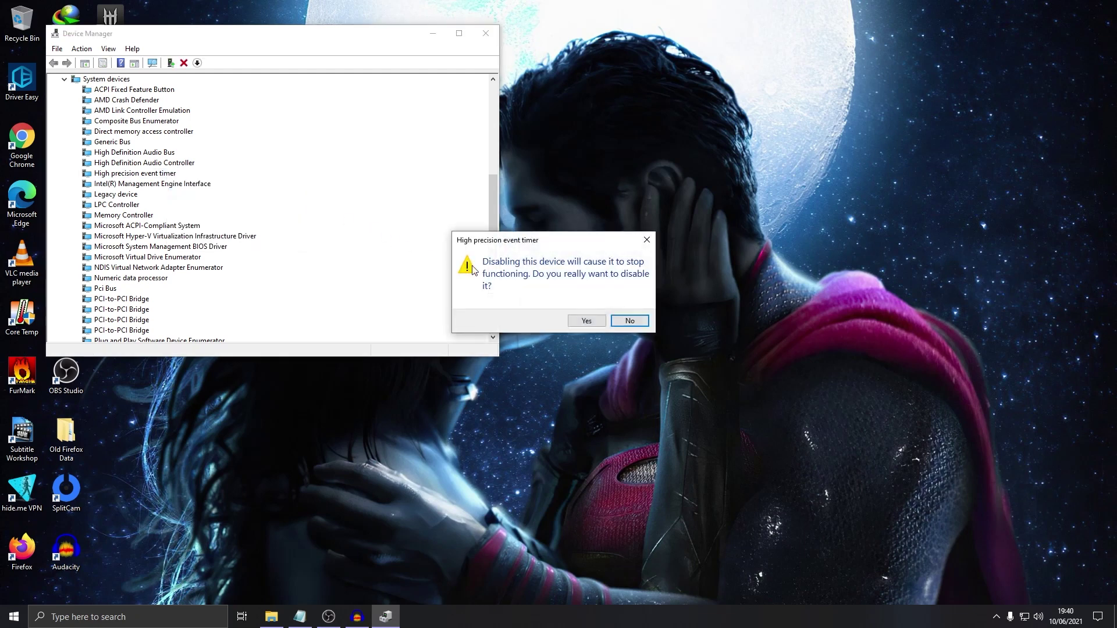
{"action": "left_click", "coordinate": [592, 324]}
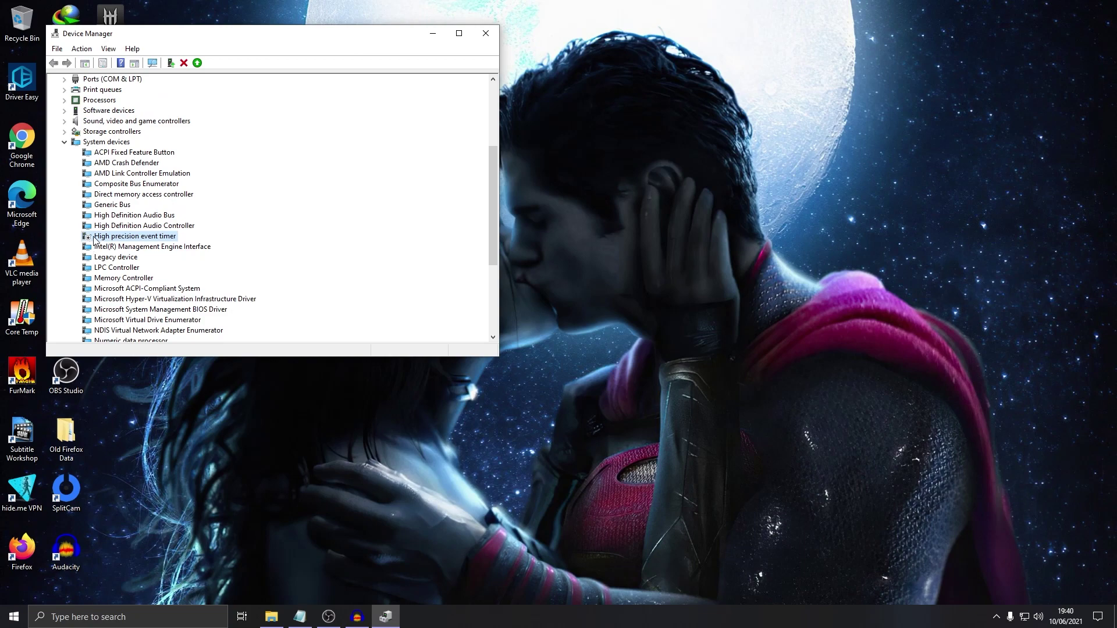
Step: Enable the High precision event timer again
{"action": "right_click", "coordinate": [95, 239]}
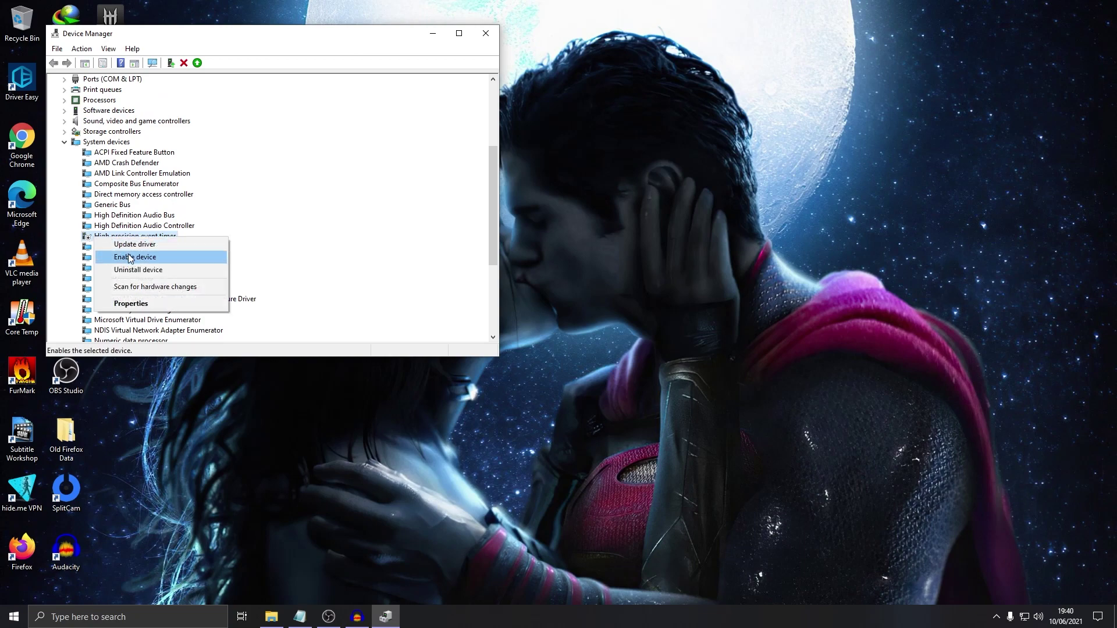
{"action": "left_click", "coordinate": [130, 259]}
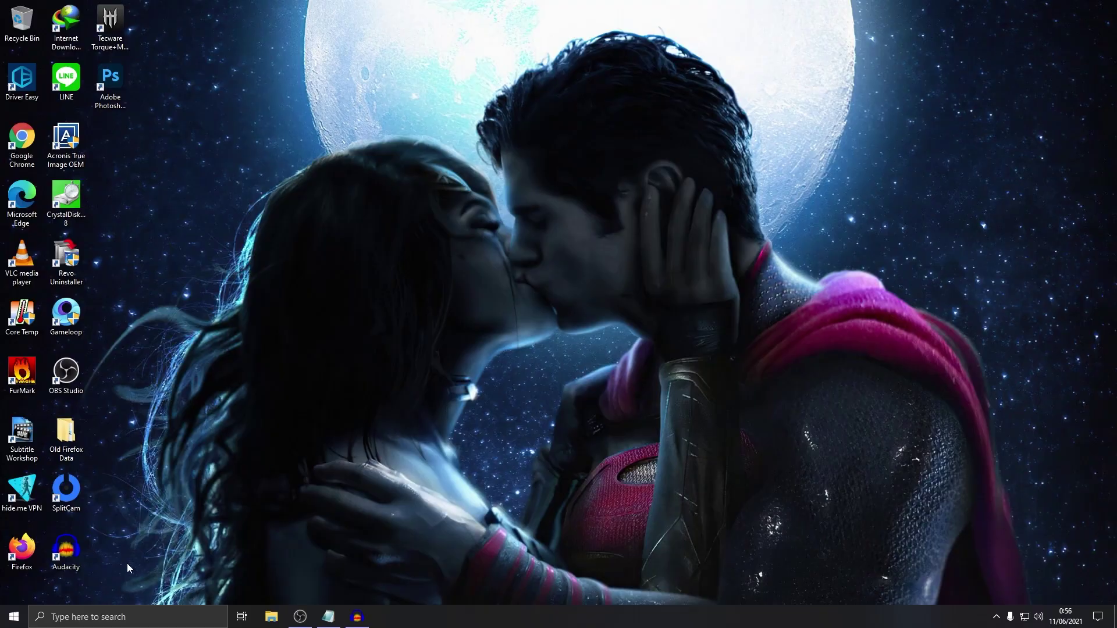
Step: Review the pointer speed and the Enhance pointer precision setting in Mouse Properties and accept the dialog
{"action": "left_click", "coordinate": [131, 618]}
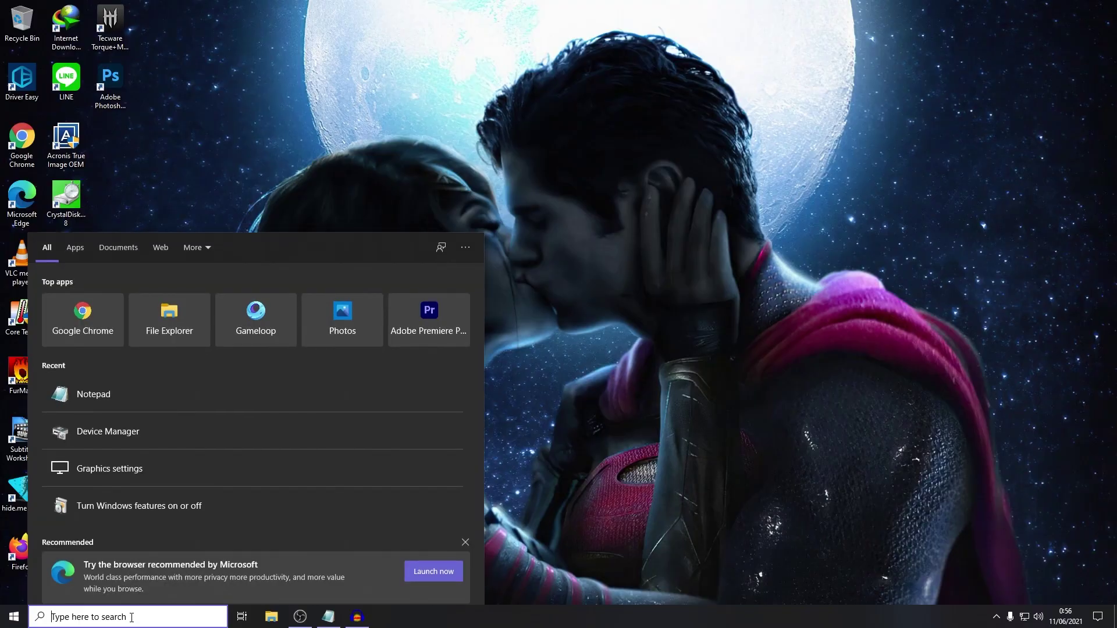
{"action": "type", "text": "mouse"}
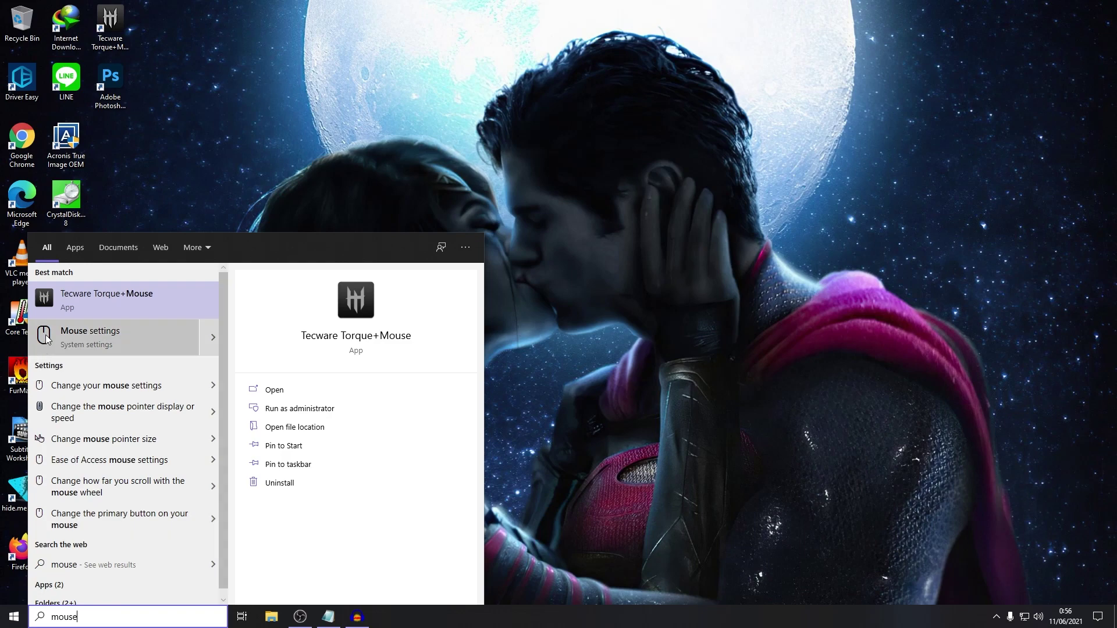
{"action": "left_click", "coordinate": [48, 338]}
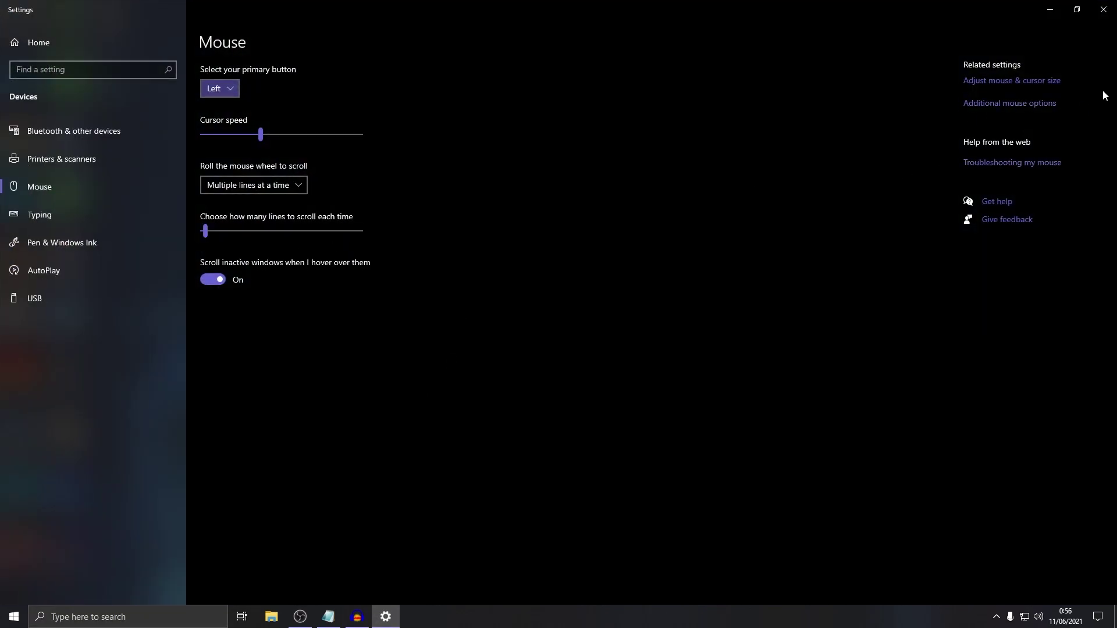
{"action": "left_click", "coordinate": [1012, 110]}
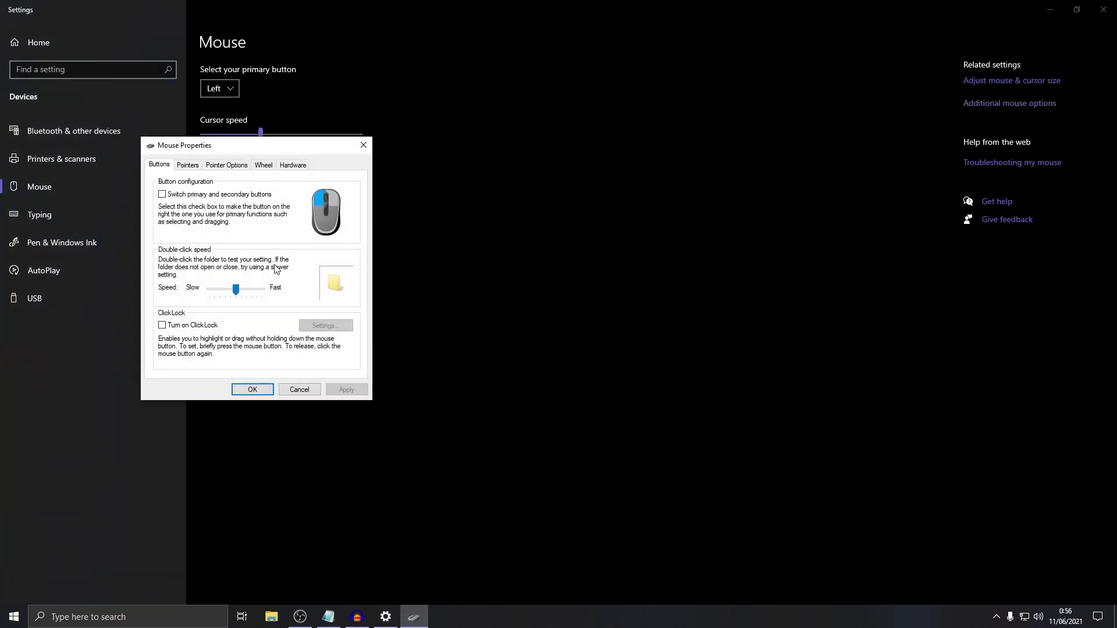
{"action": "left_click", "coordinate": [233, 167]}
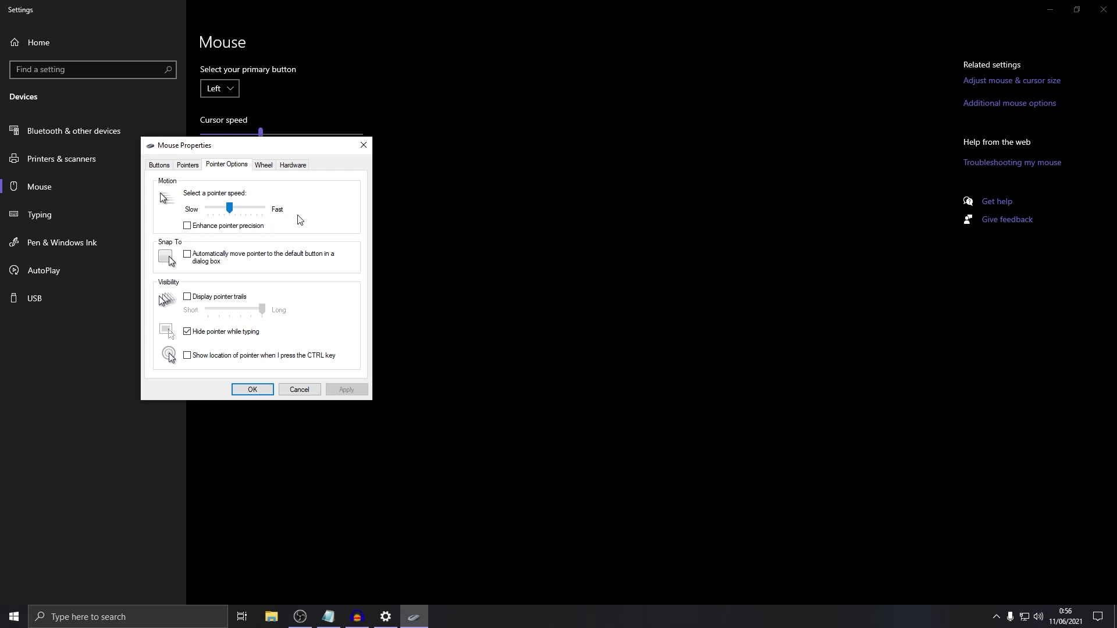
{"action": "left_click", "coordinate": [252, 389]}
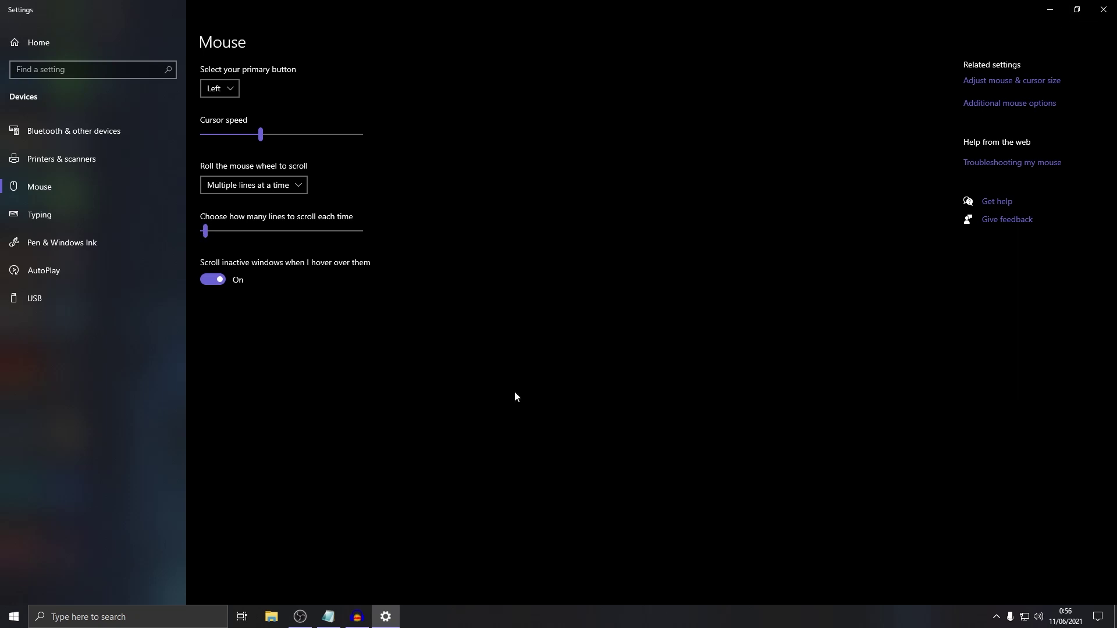
Step: Open the Windows Graphics settings page
{"action": "left_click", "coordinate": [139, 616]}
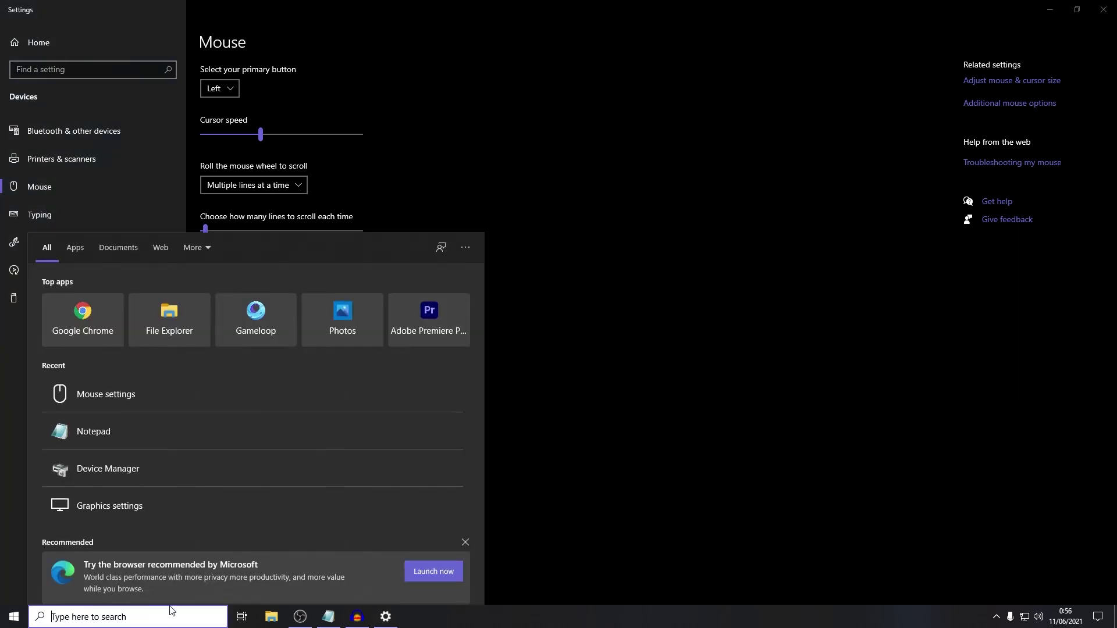
{"action": "type", "text": "gra"}
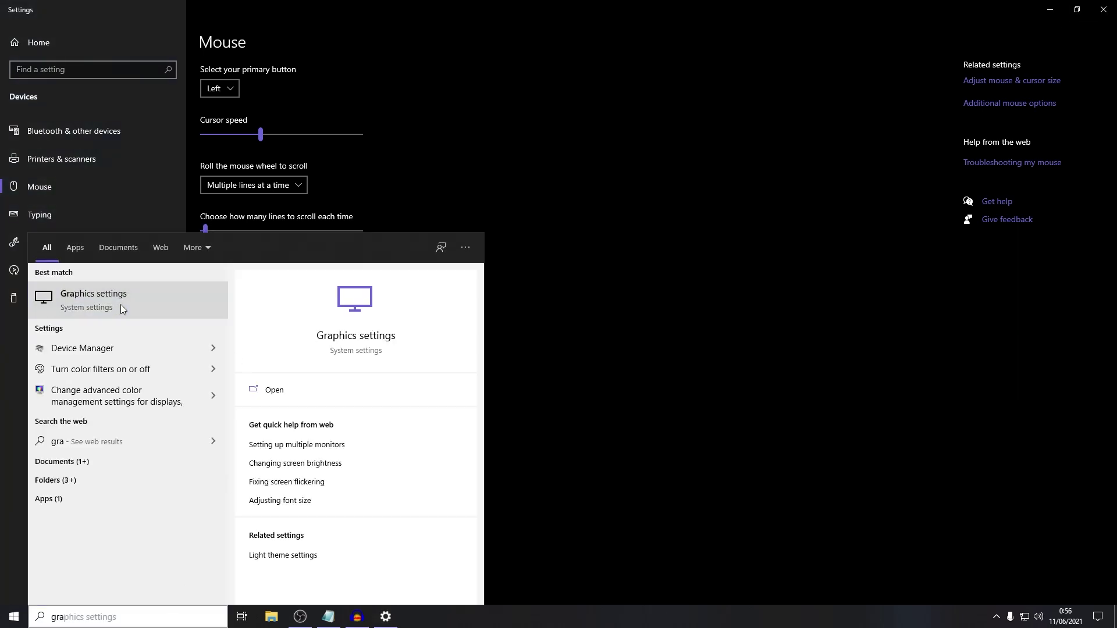
{"action": "left_click", "coordinate": [121, 306]}
Step: Browse for a desktop app, select AppMarket.exe in C:\Program Files\TxGameAssistant\AppMarket, and cancel without adding it
{"action": "left_click", "coordinate": [49, 192]}
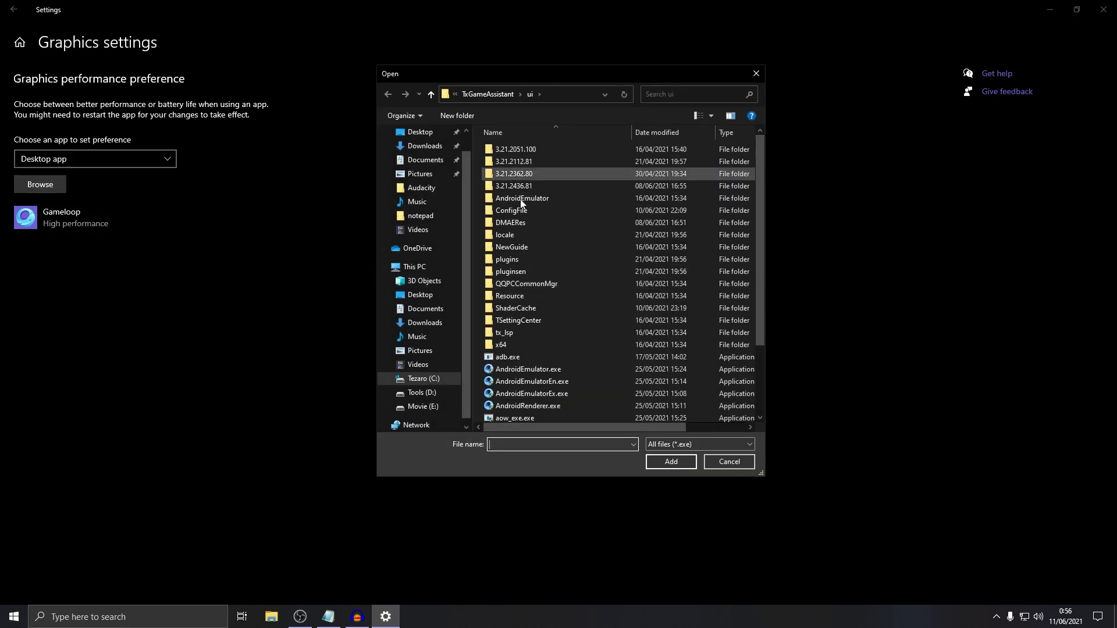
{"action": "left_click", "coordinate": [431, 378]}
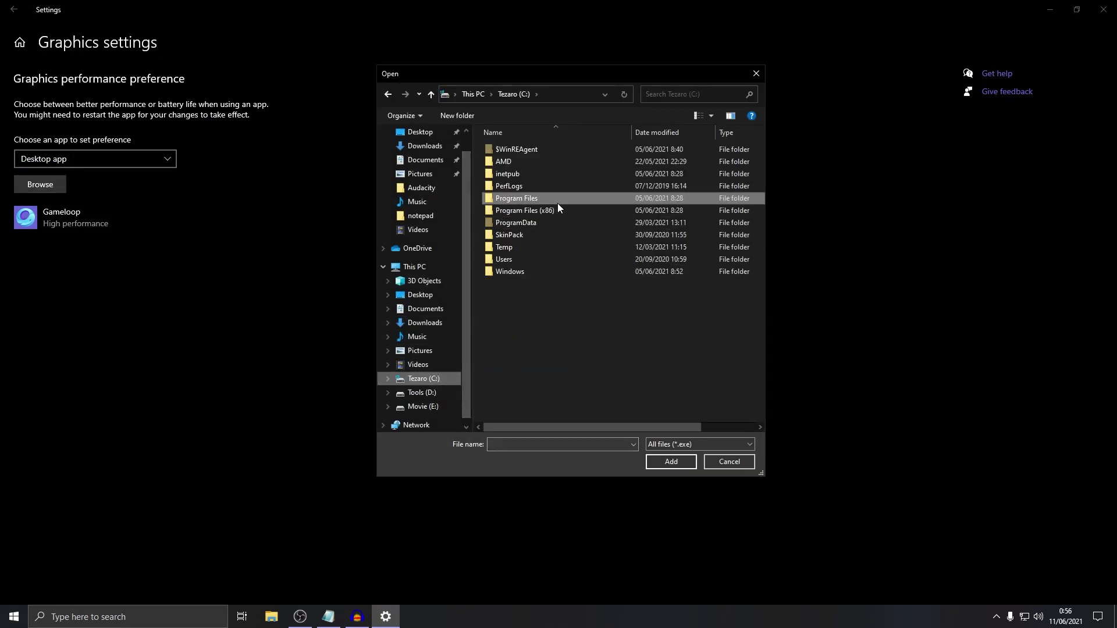
{"action": "double_click", "coordinate": [549, 202]}
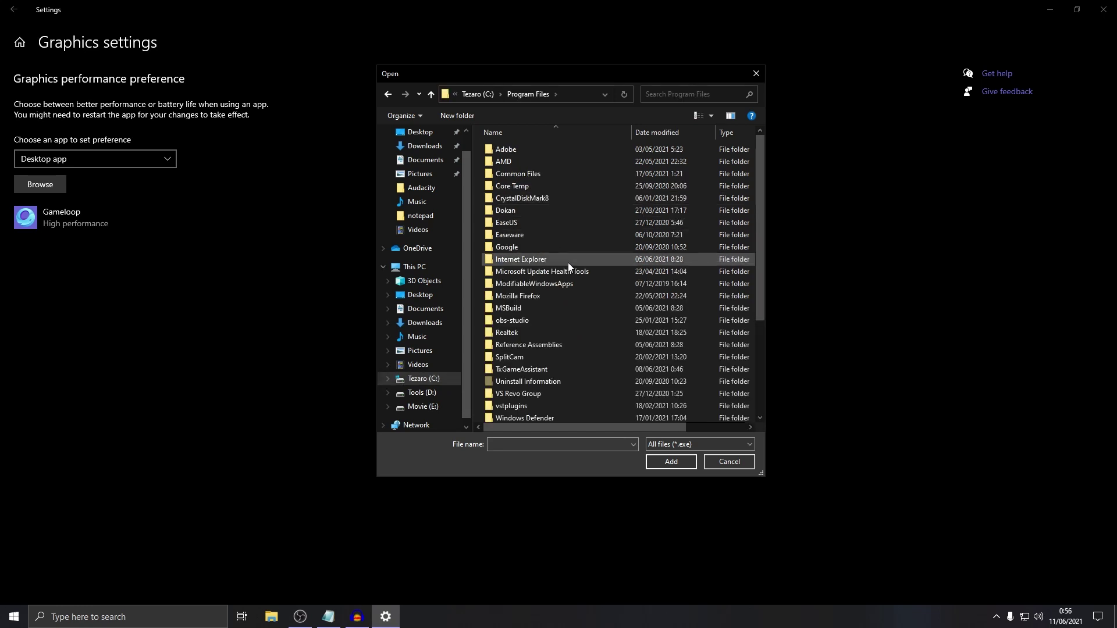
{"action": "double_click", "coordinate": [535, 369]}
{"action": "left_click", "coordinate": [515, 174]}
{"action": "double_click", "coordinate": [515, 173]}
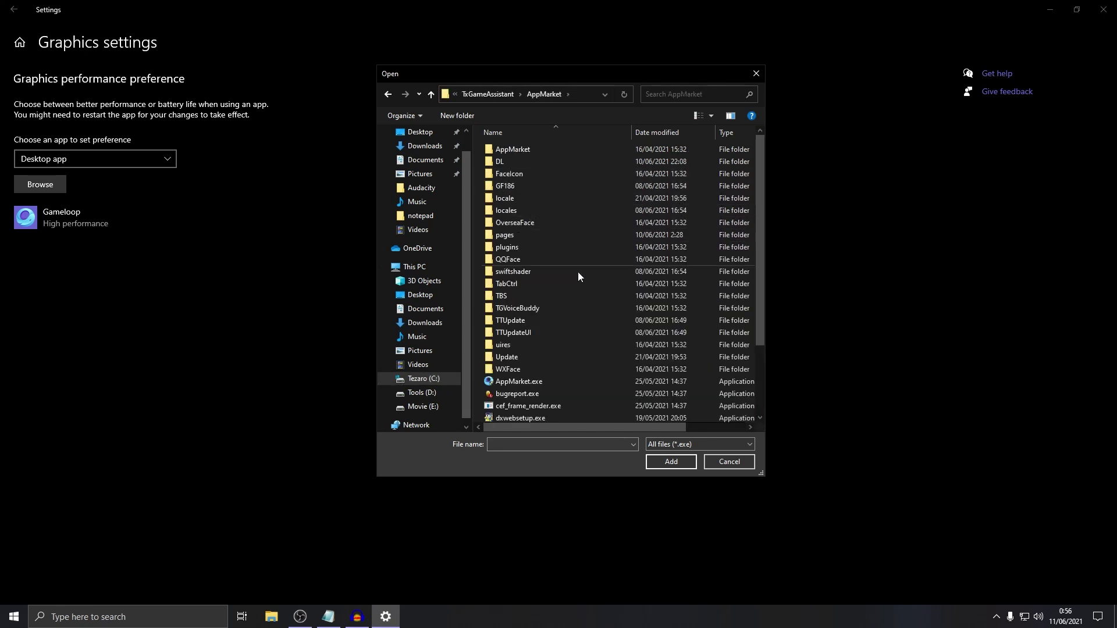
{"action": "scroll", "coordinate": [576, 303], "scroll_direction": "down", "scroll_amount": 2}
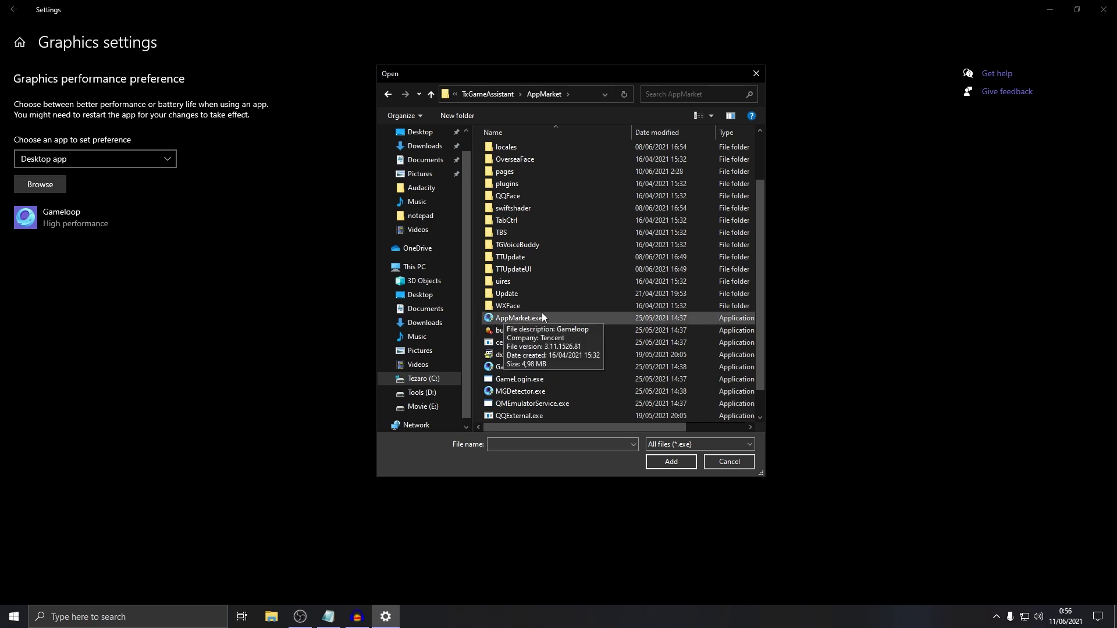
{"action": "left_click", "coordinate": [520, 320]}
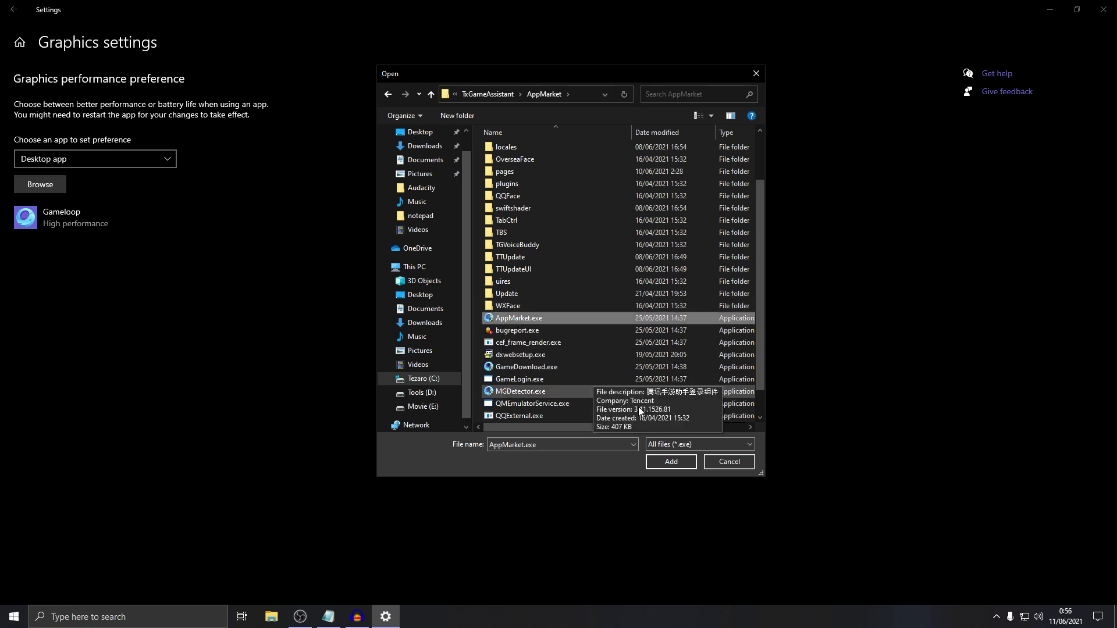
{"action": "left_click", "coordinate": [720, 467]}
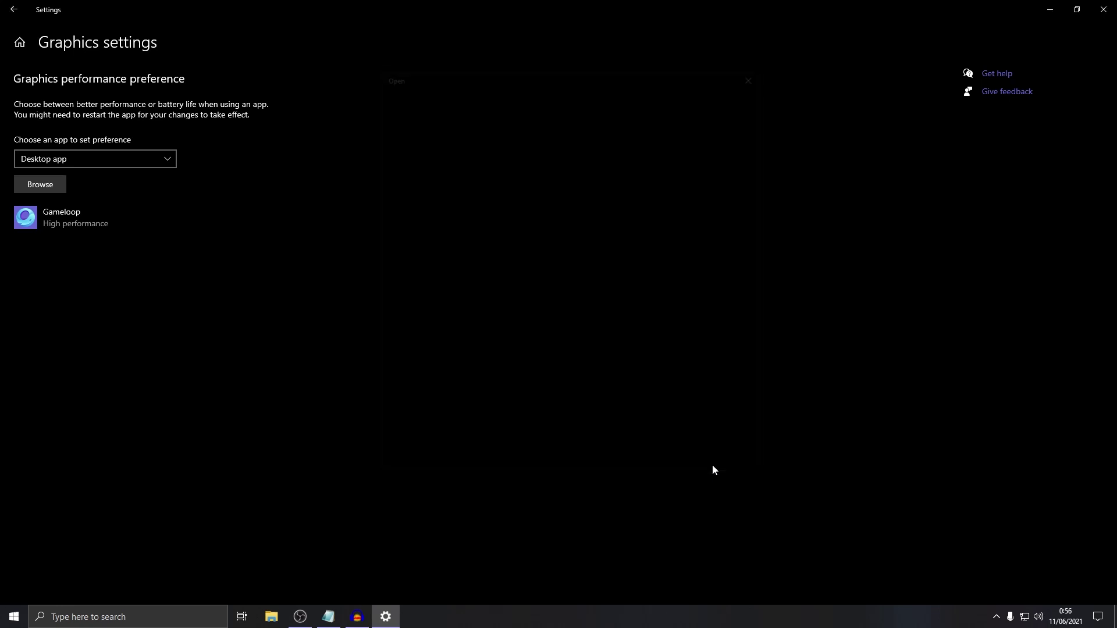
Step: Save High performance as the graphics preference for the Gameloop entry
{"action": "left_click", "coordinate": [105, 224]}
{"action": "left_click", "coordinate": [184, 277]}
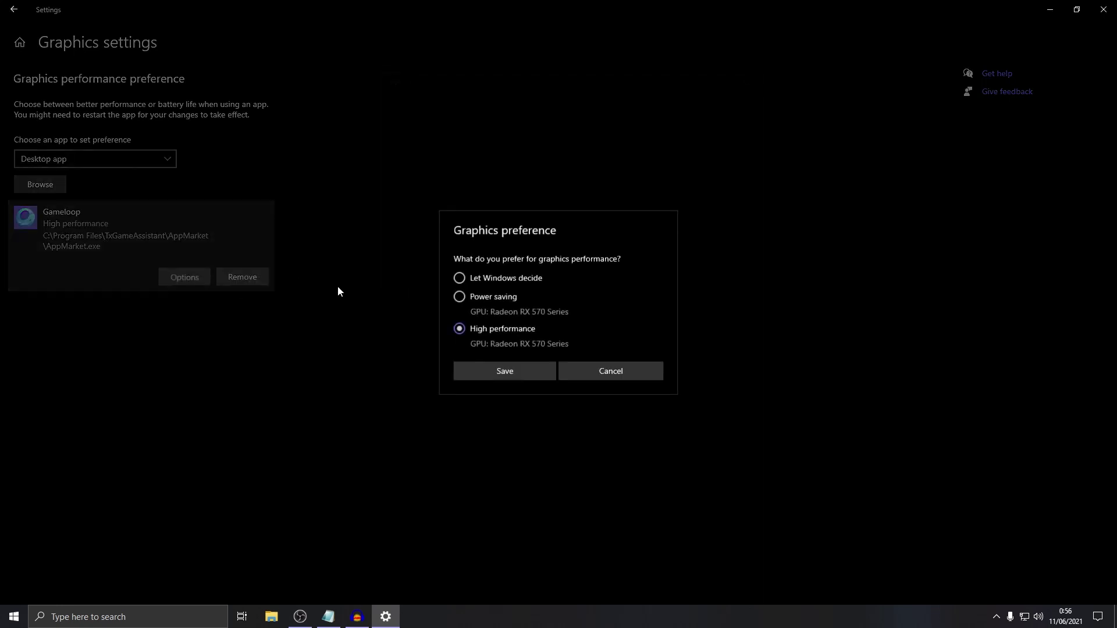
{"action": "left_click", "coordinate": [512, 376]}
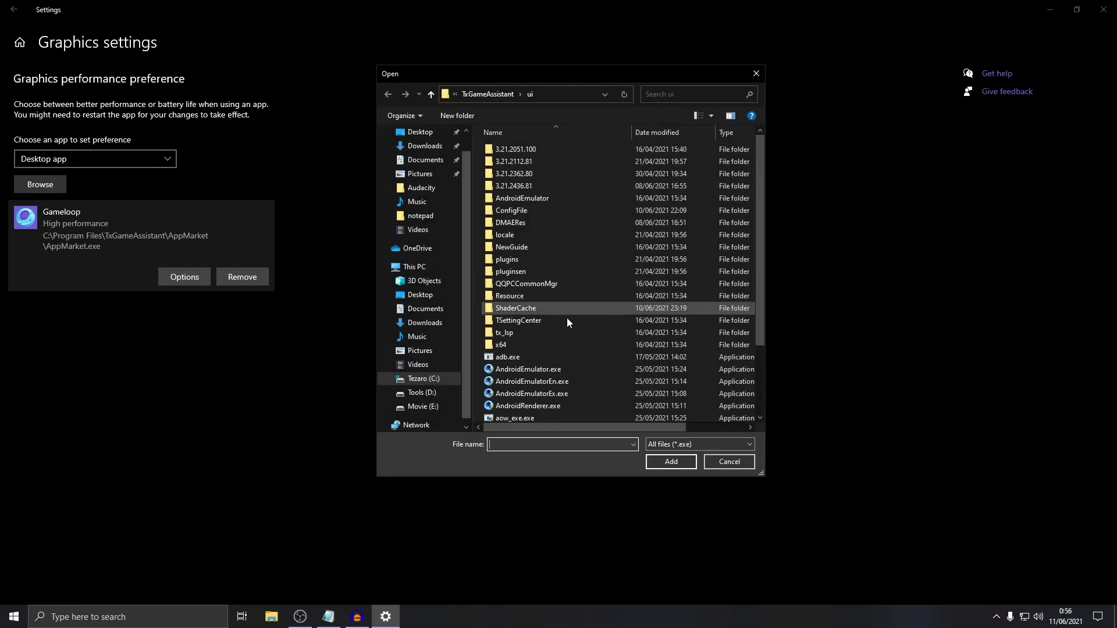
Step: Examine the emulator executables in C:\Program Files\TxGameAssistant\ui in the app browser, cancel it and close Settings
{"action": "left_click", "coordinate": [459, 378]}
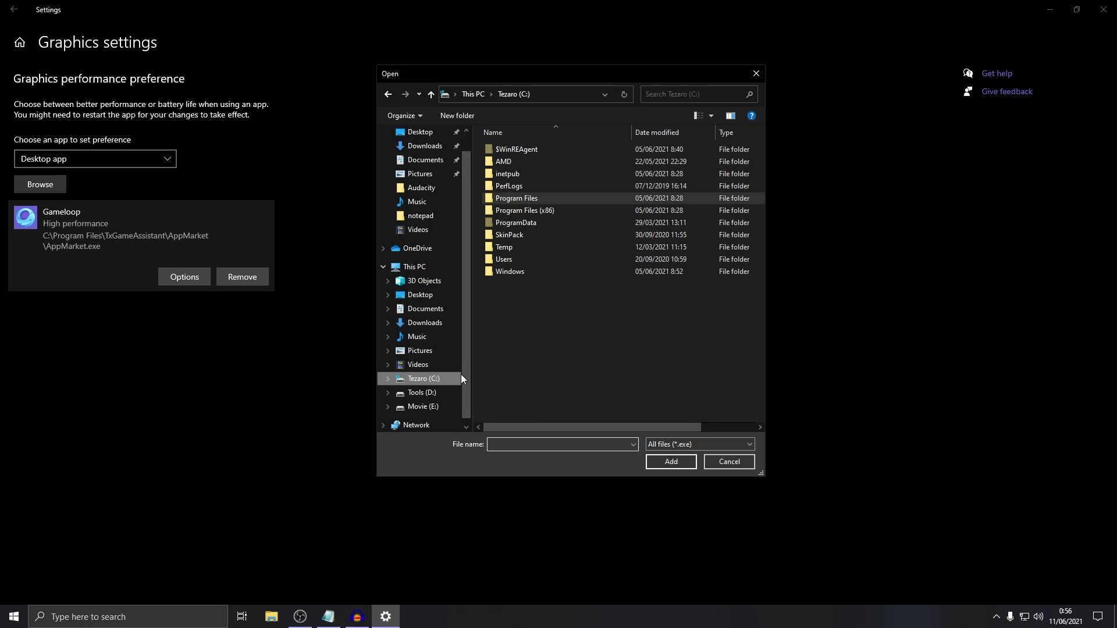
{"action": "double_click", "coordinate": [535, 201]}
{"action": "double_click", "coordinate": [542, 368]}
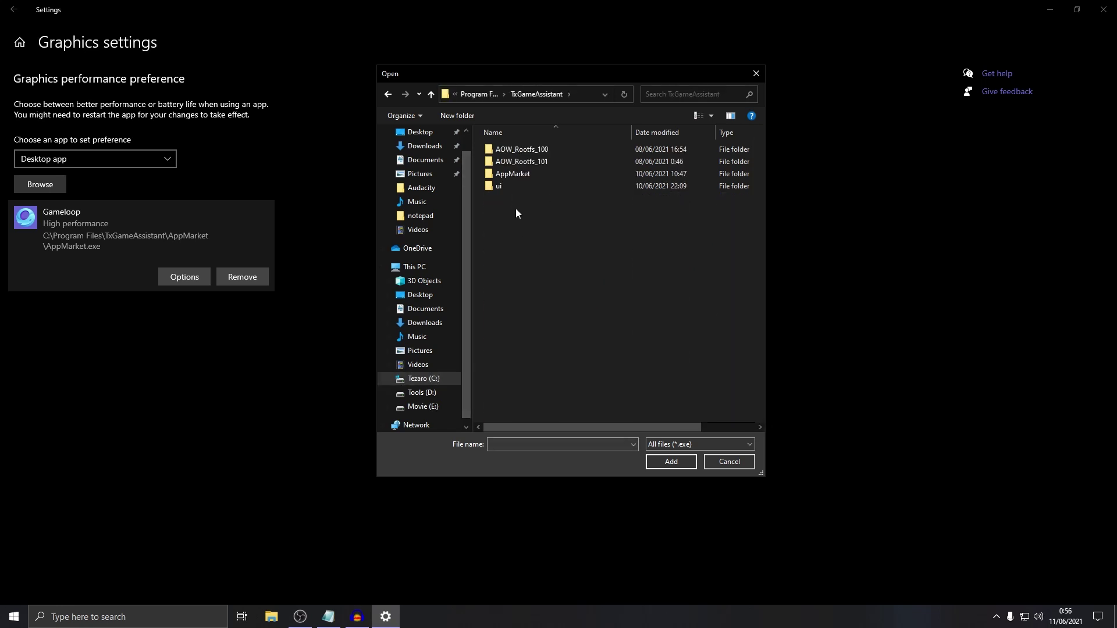
{"action": "double_click", "coordinate": [498, 184]}
{"action": "scroll", "coordinate": [567, 317], "scroll_direction": "down", "scroll_amount": 1}
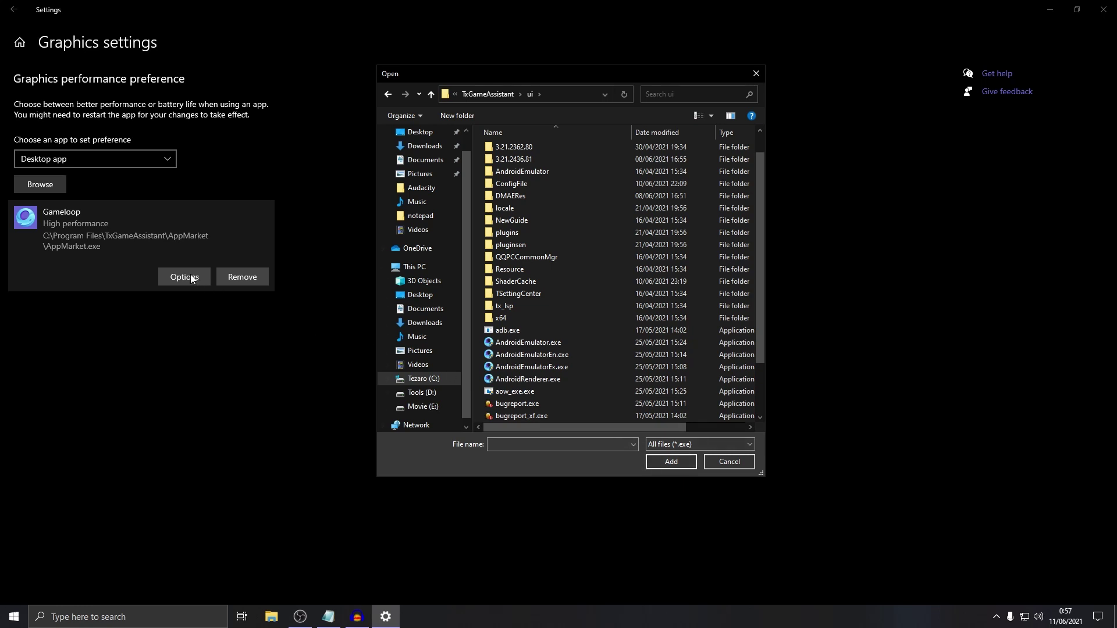
{"action": "left_click", "coordinate": [724, 463]}
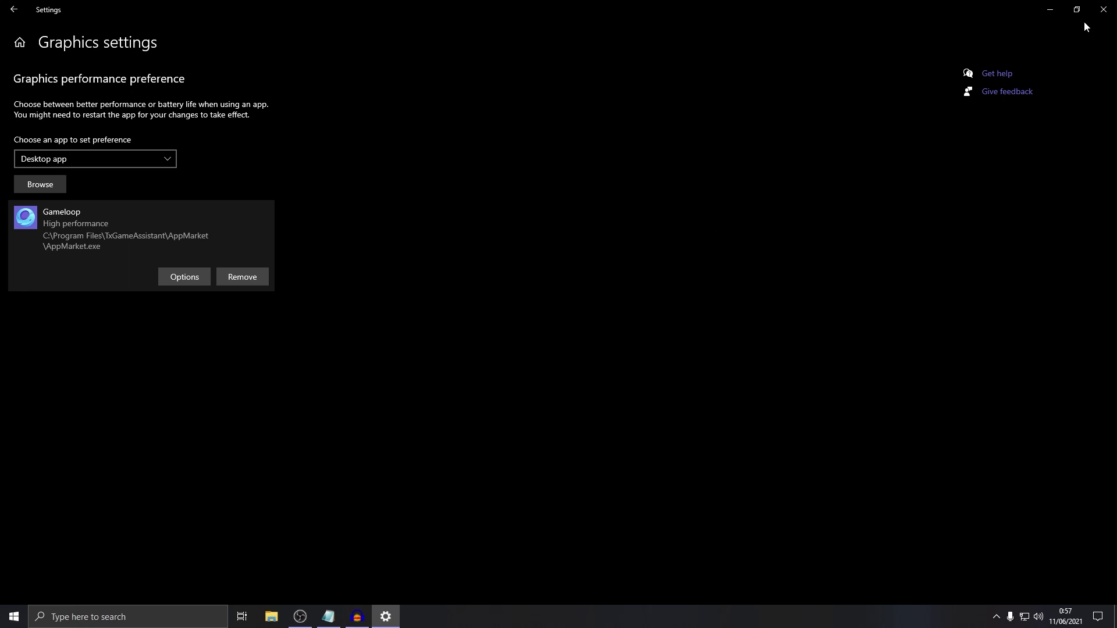
{"action": "left_click", "coordinate": [1103, 9]}
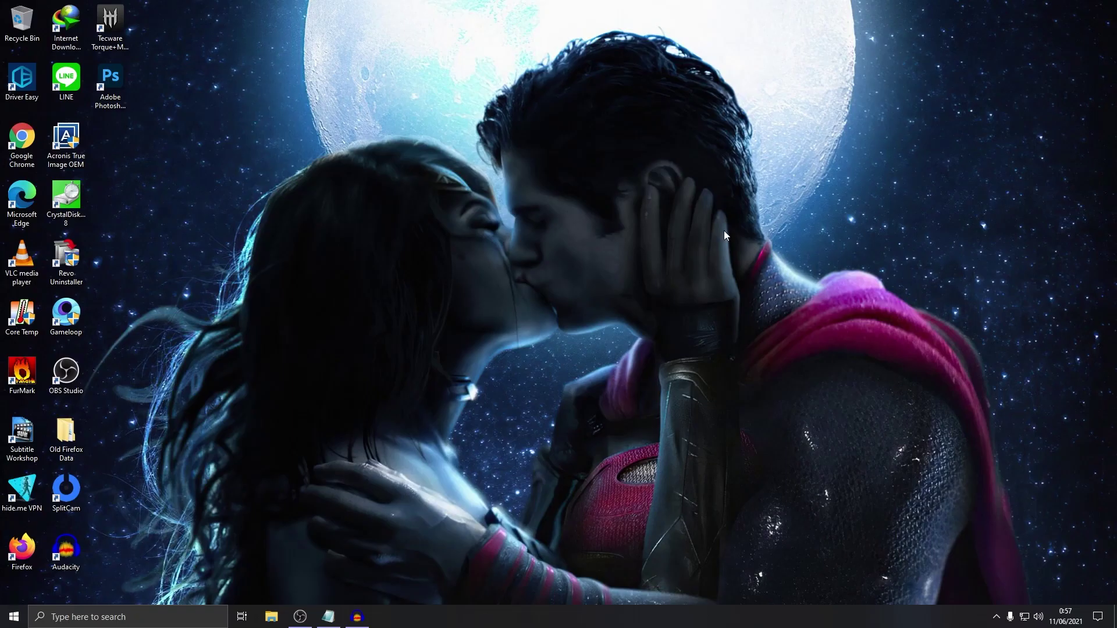
Step: Open AMD Radeon Software from the desktop and show its list of installed games
{"action": "left_click", "coordinate": [200, 616]}
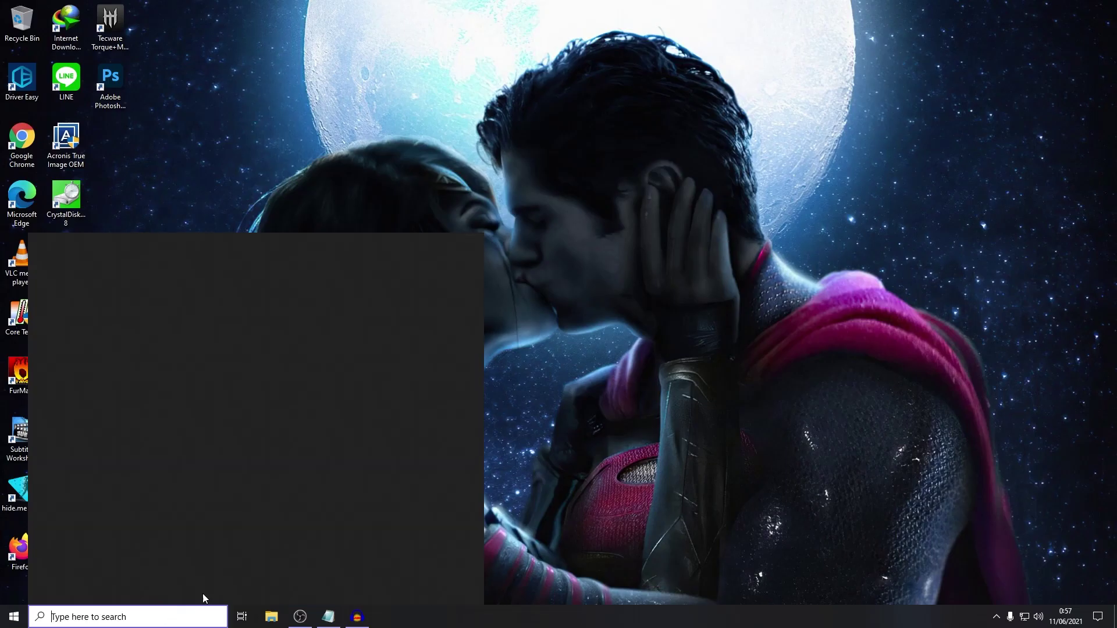
{"action": "right_click", "coordinate": [633, 285]}
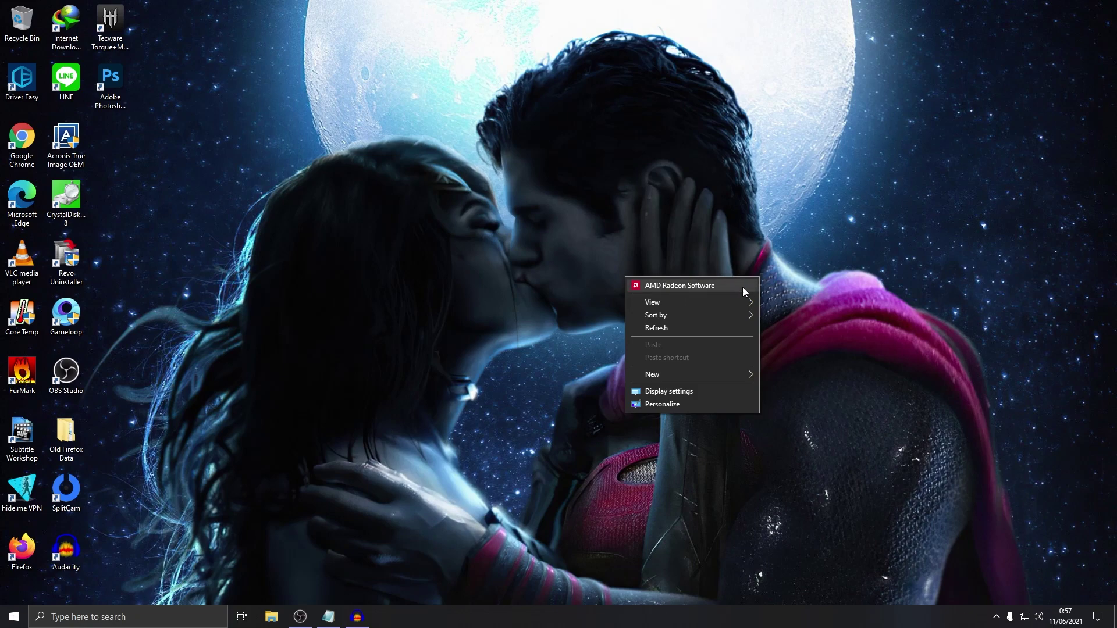
{"action": "right_click", "coordinate": [484, 274]}
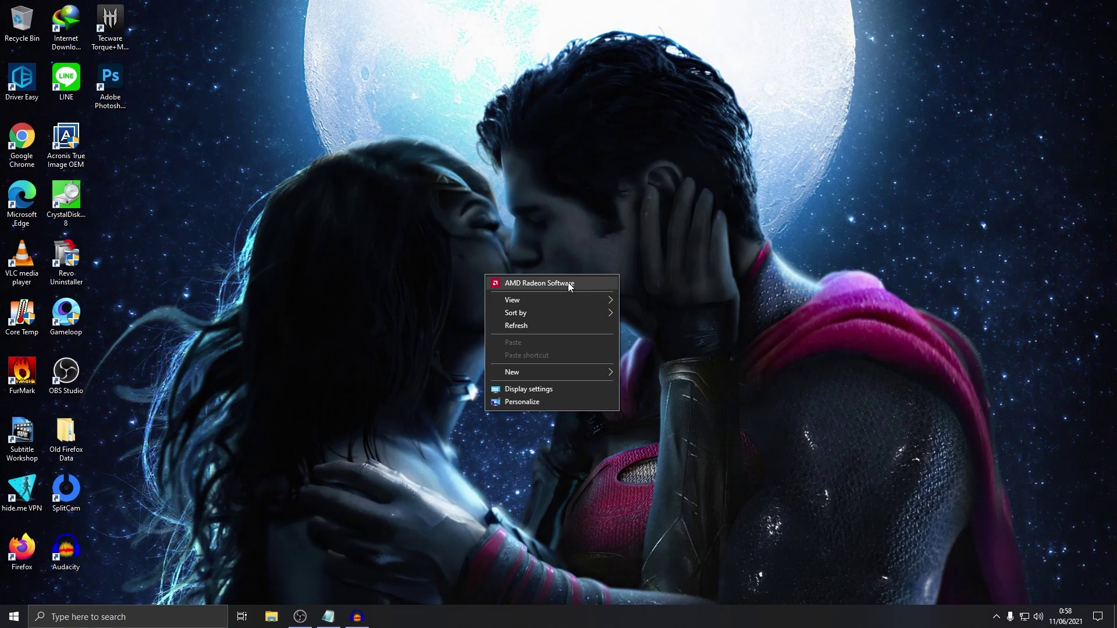
{"action": "left_click", "coordinate": [568, 282]}
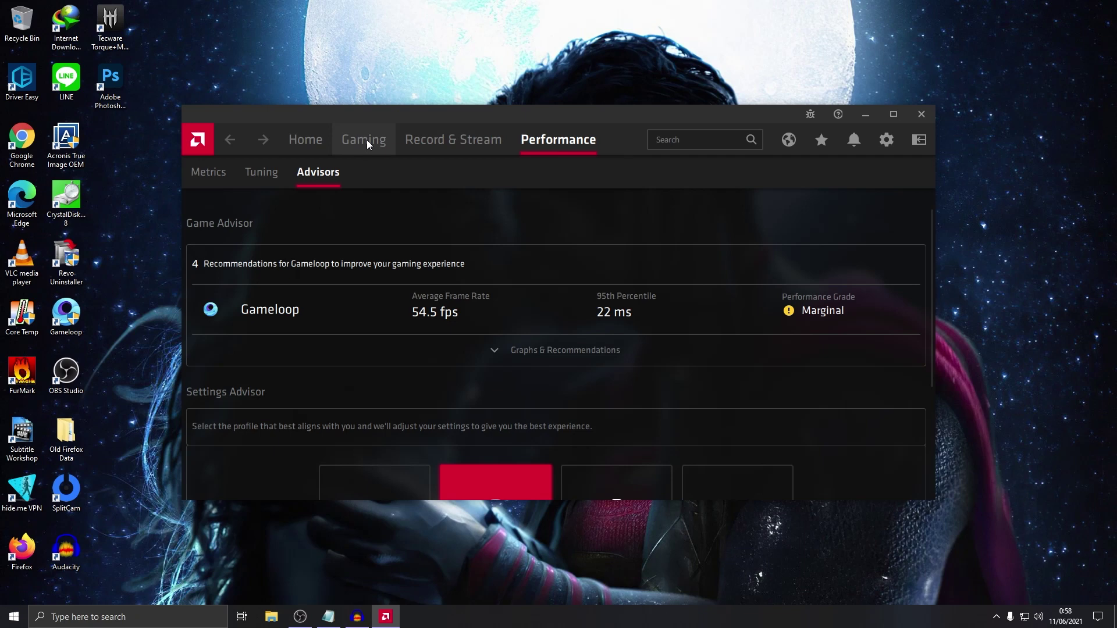
{"action": "left_click", "coordinate": [315, 139]}
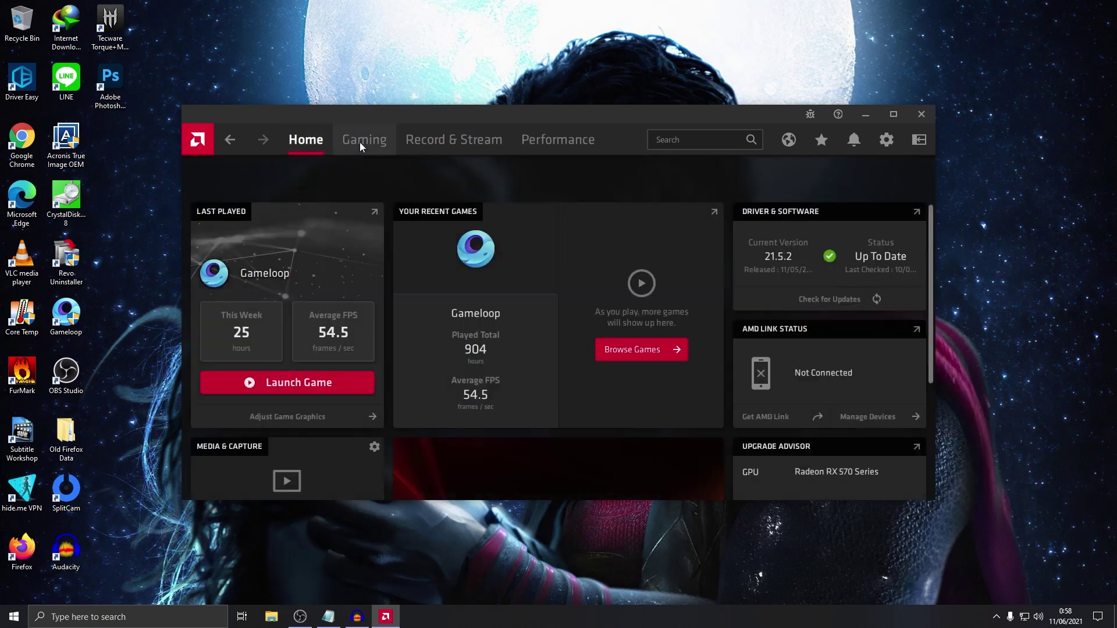
{"action": "left_click", "coordinate": [360, 142]}
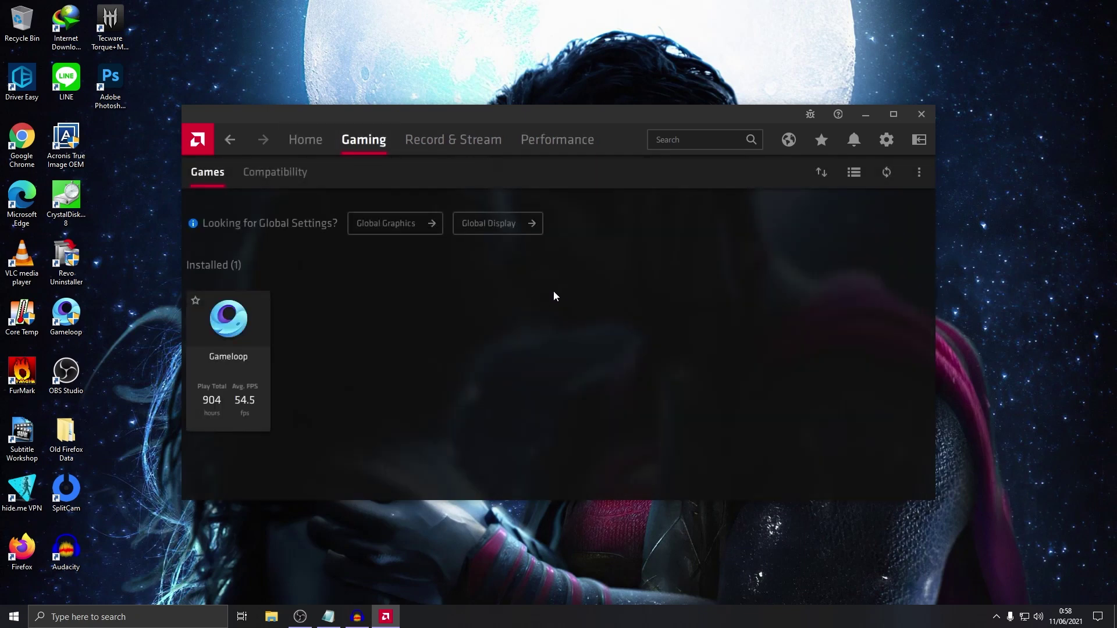
Step: Look through C:\Program Files\TxGameAssistant\AppMarket for AppMarket.exe while adding a game, cancel the selection and close AMD Radeon Software
{"action": "left_click", "coordinate": [919, 173]}
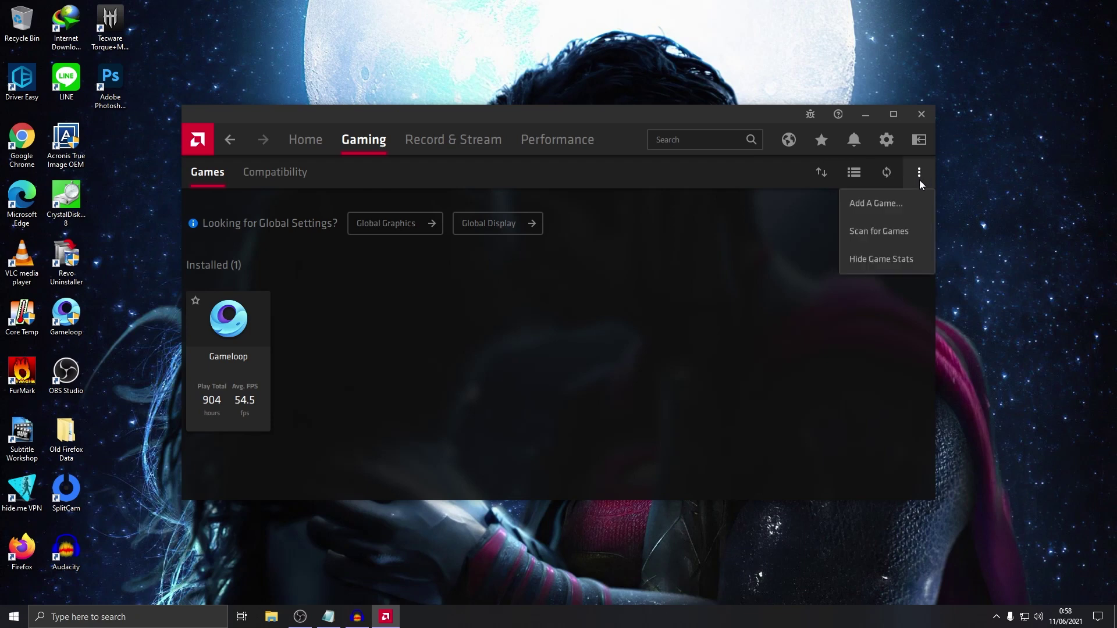
{"action": "left_click", "coordinate": [885, 203]}
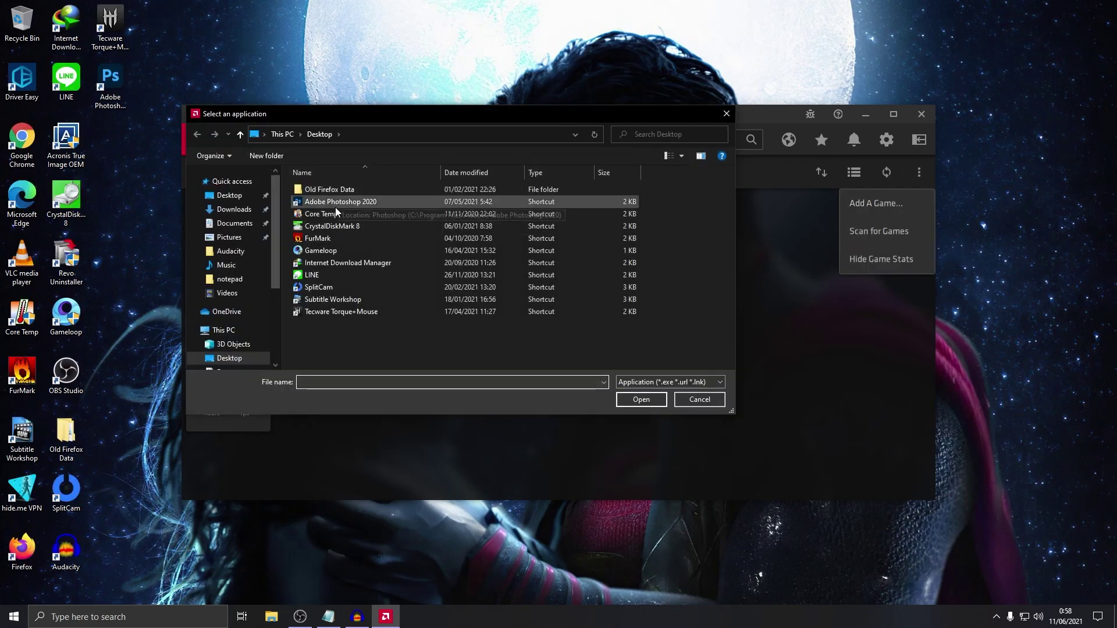
{"action": "left_click", "coordinate": [233, 330]}
{"action": "double_click", "coordinate": [371, 306]}
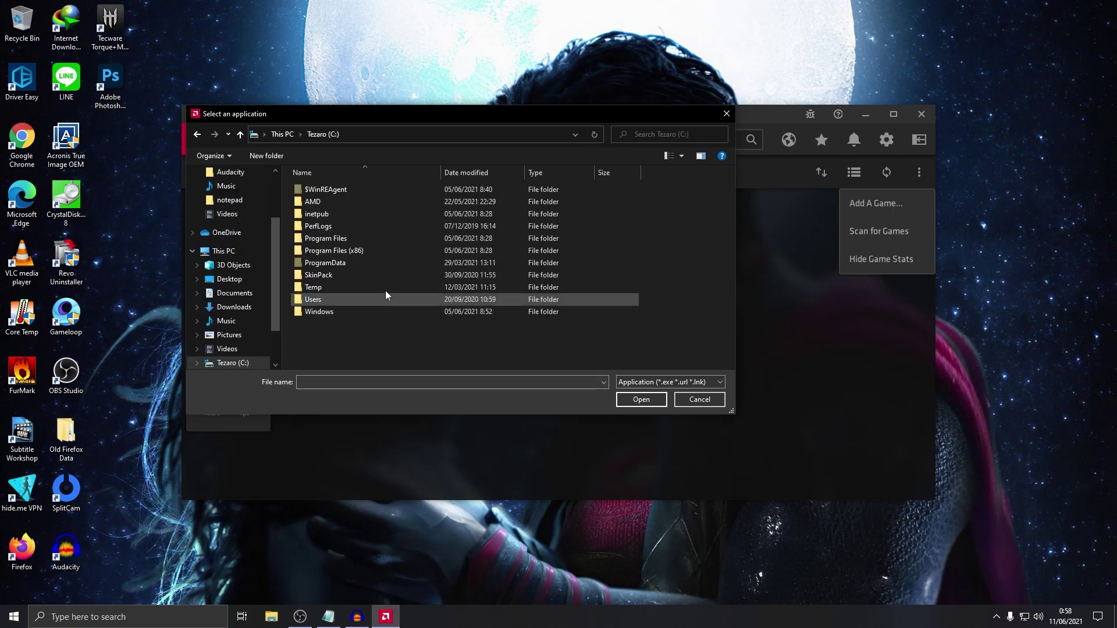
{"action": "double_click", "coordinate": [366, 239]}
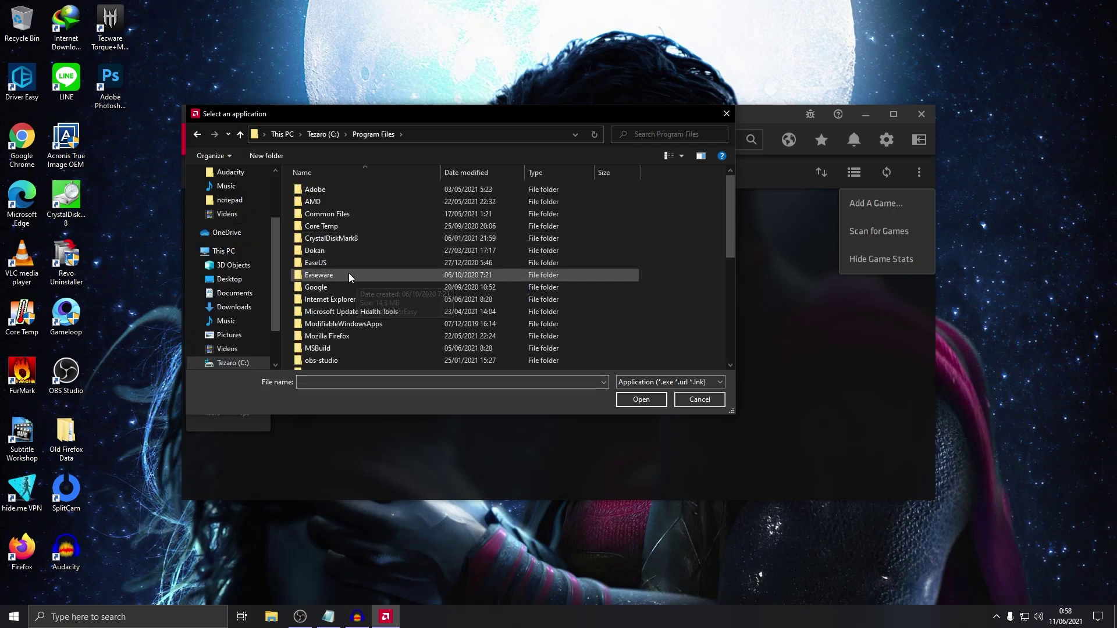
{"action": "scroll", "coordinate": [349, 343], "scroll_direction": "down", "scroll_amount": 3}
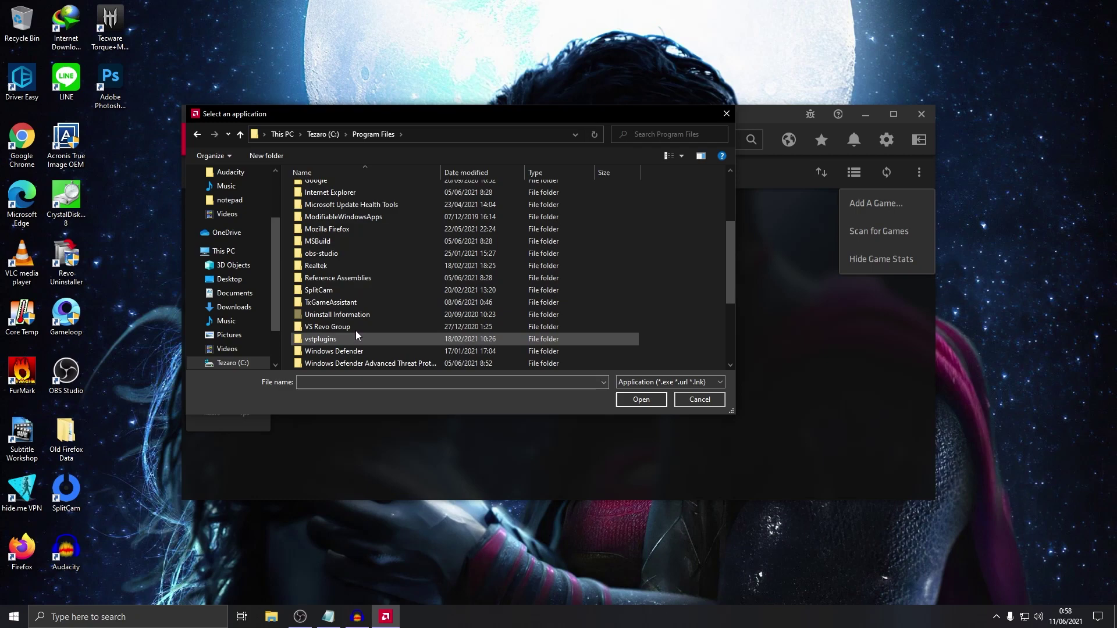
{"action": "double_click", "coordinate": [345, 302]}
{"action": "double_click", "coordinate": [330, 221]}
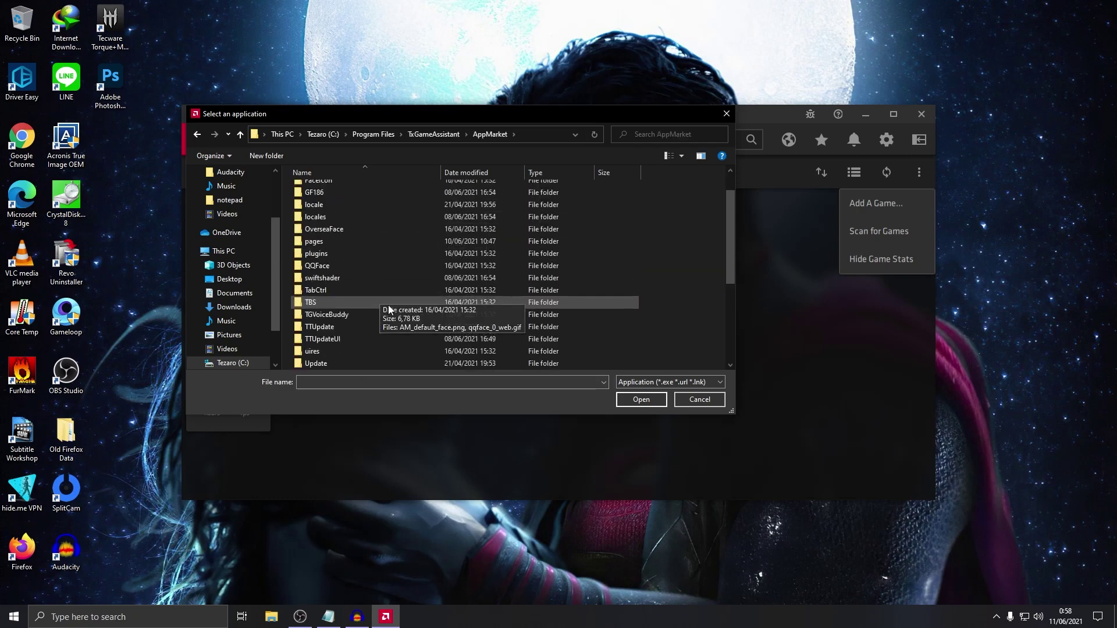
{"action": "scroll", "coordinate": [372, 299], "scroll_direction": "down", "scroll_amount": 3}
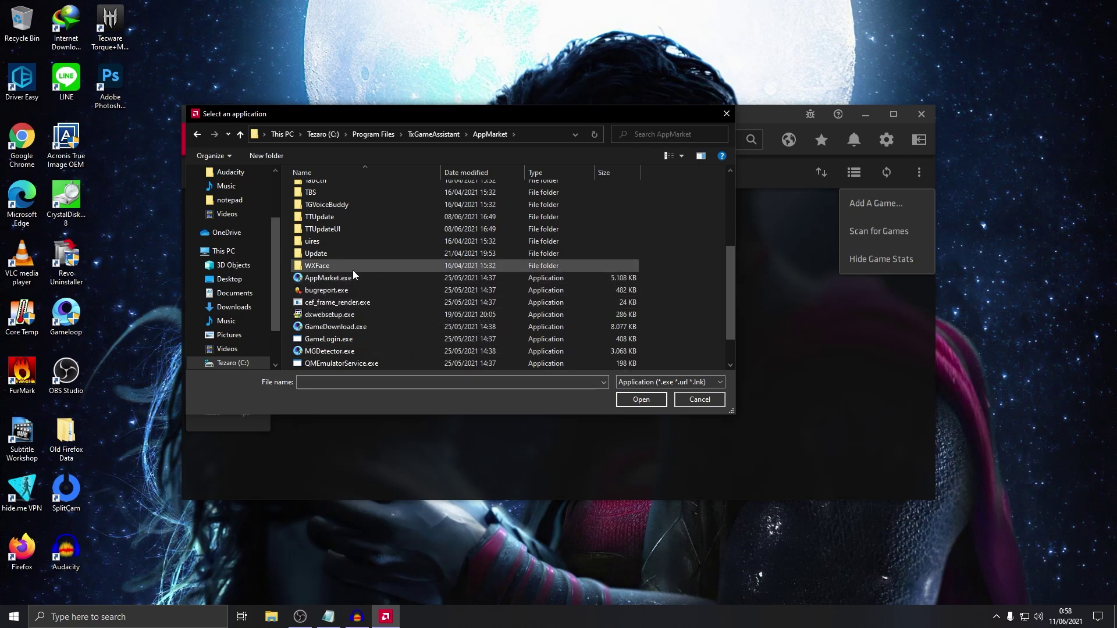
{"action": "left_click", "coordinate": [713, 401]}
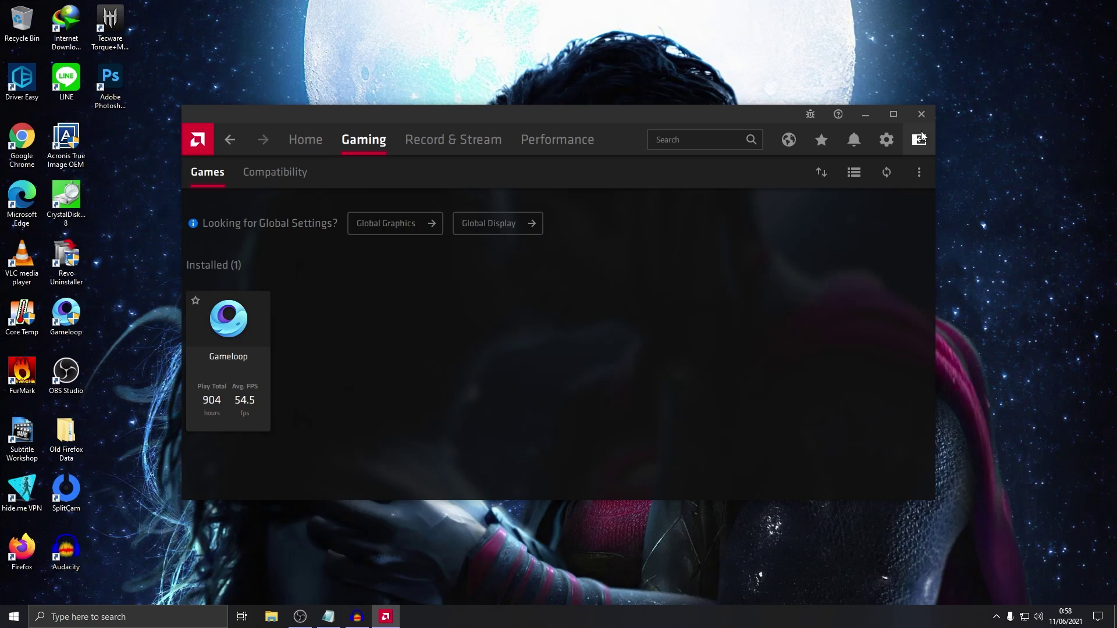
{"action": "left_click", "coordinate": [924, 114]}
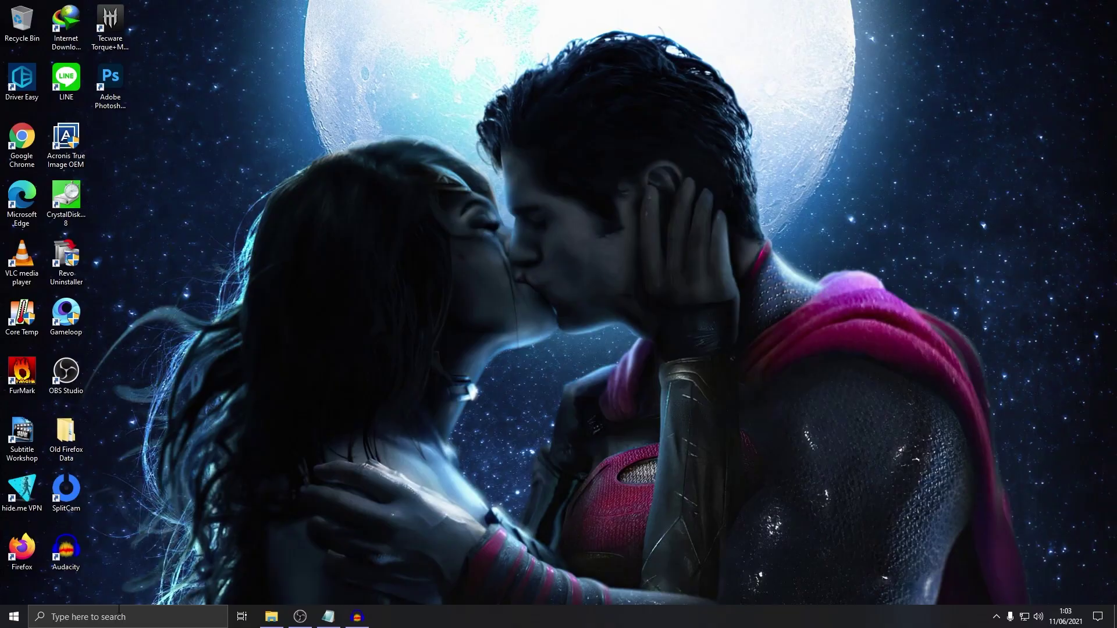
Step: Review which startup apps are enabled or disabled in Task Manager and close it
{"action": "left_click", "coordinate": [120, 611]}
{"action": "type", "text": "tas"}
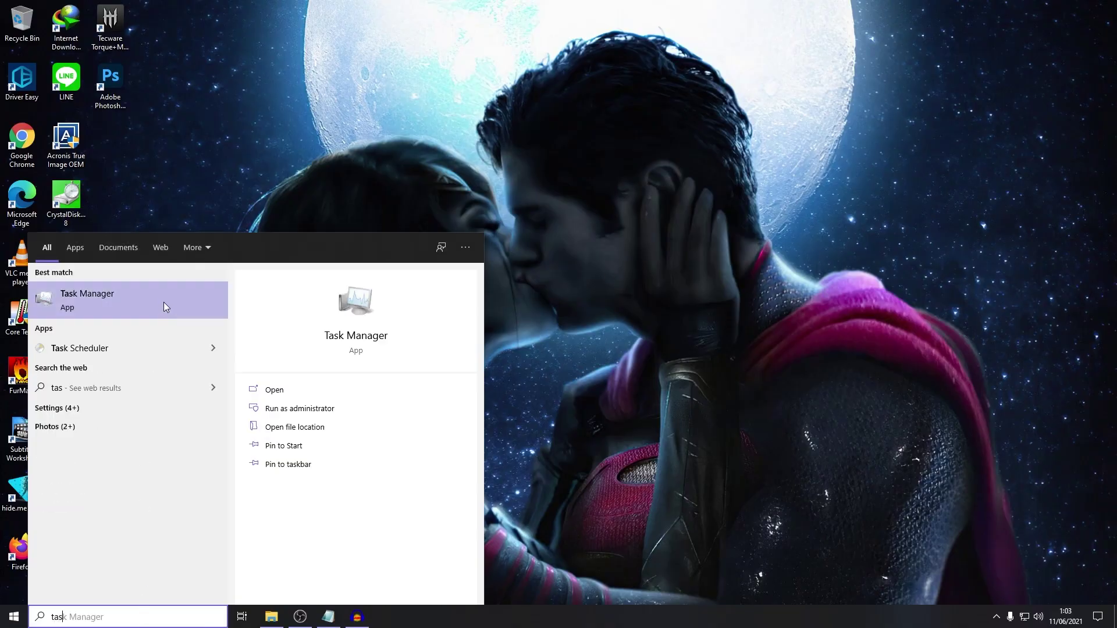
{"action": "left_click", "coordinate": [165, 307]}
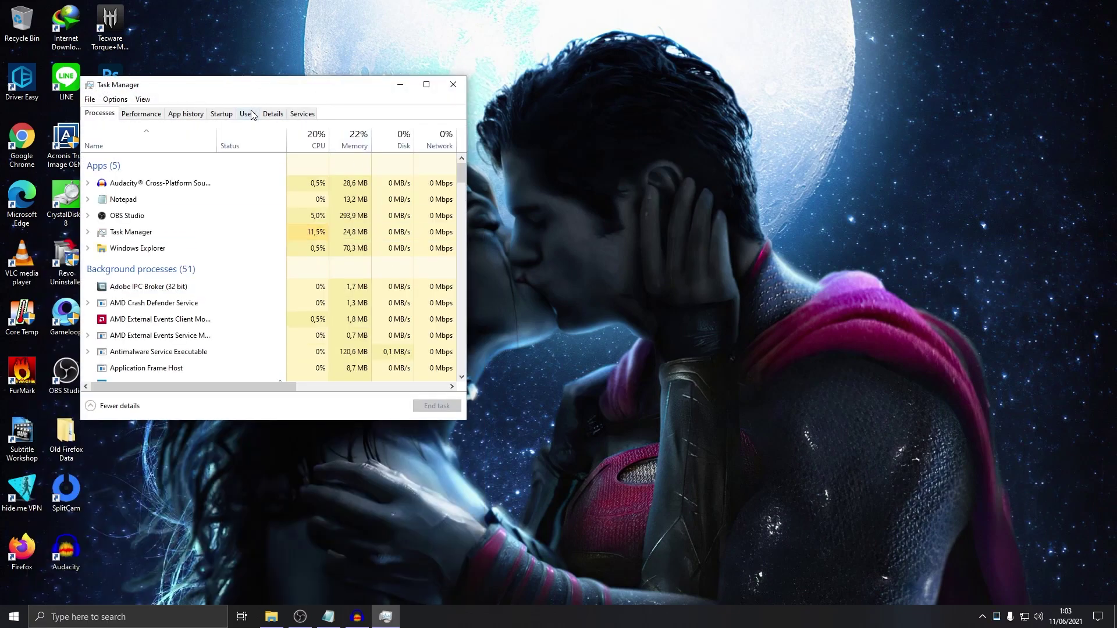
{"action": "left_click", "coordinate": [224, 115]}
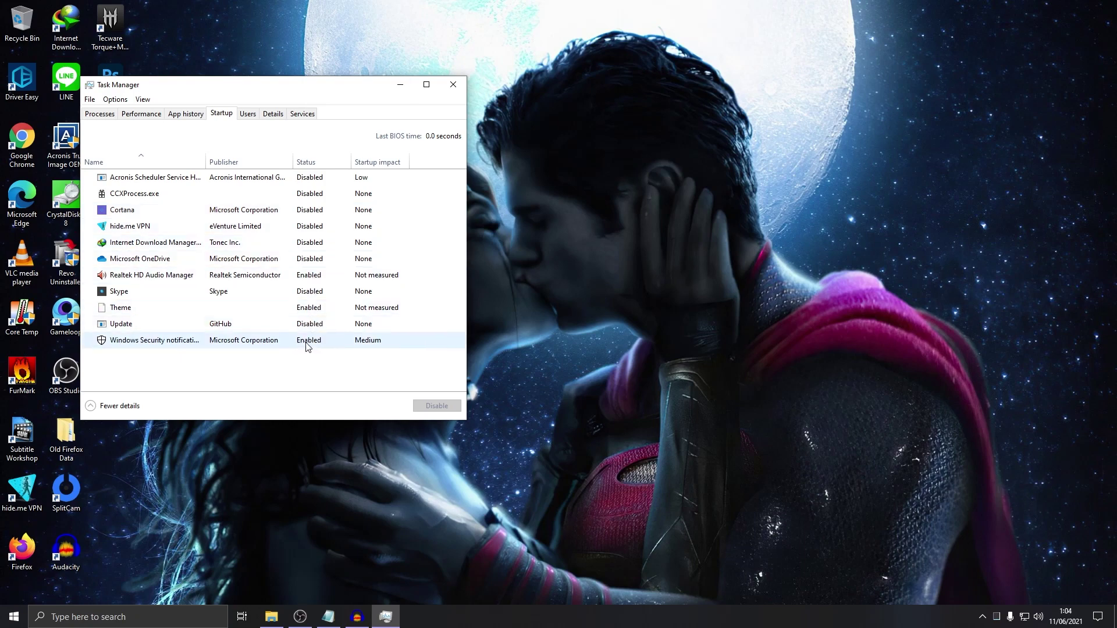
{"action": "left_click", "coordinate": [453, 84]}
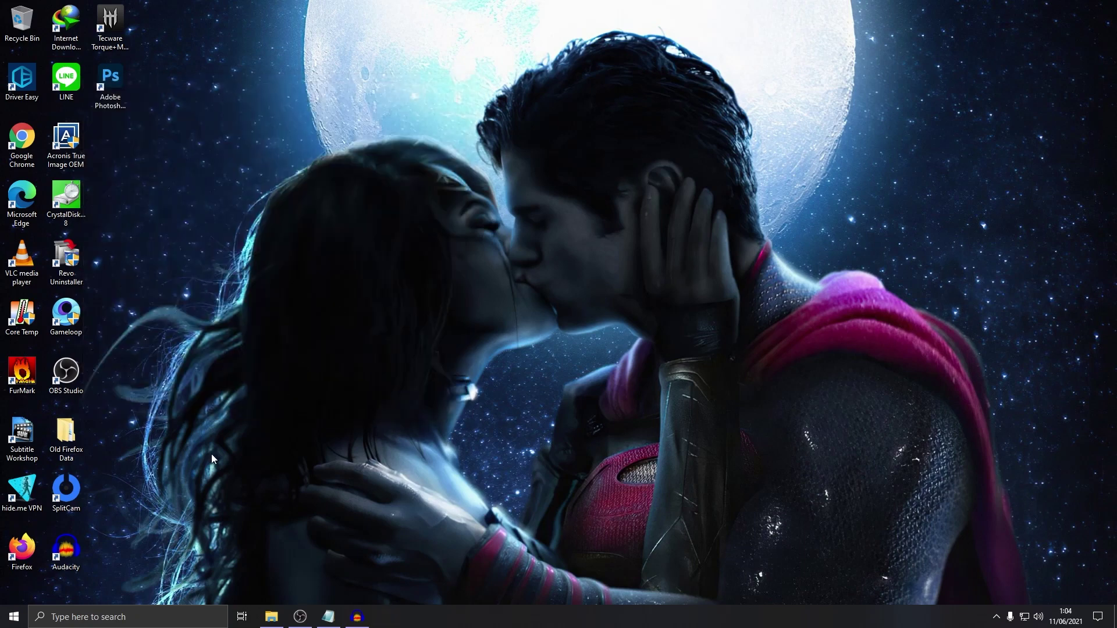
Step: Open the user's temporary files folder by running %temp% from the Run dialog
{"action": "left_click", "coordinate": [138, 618]}
{"action": "type", "text": "run"}
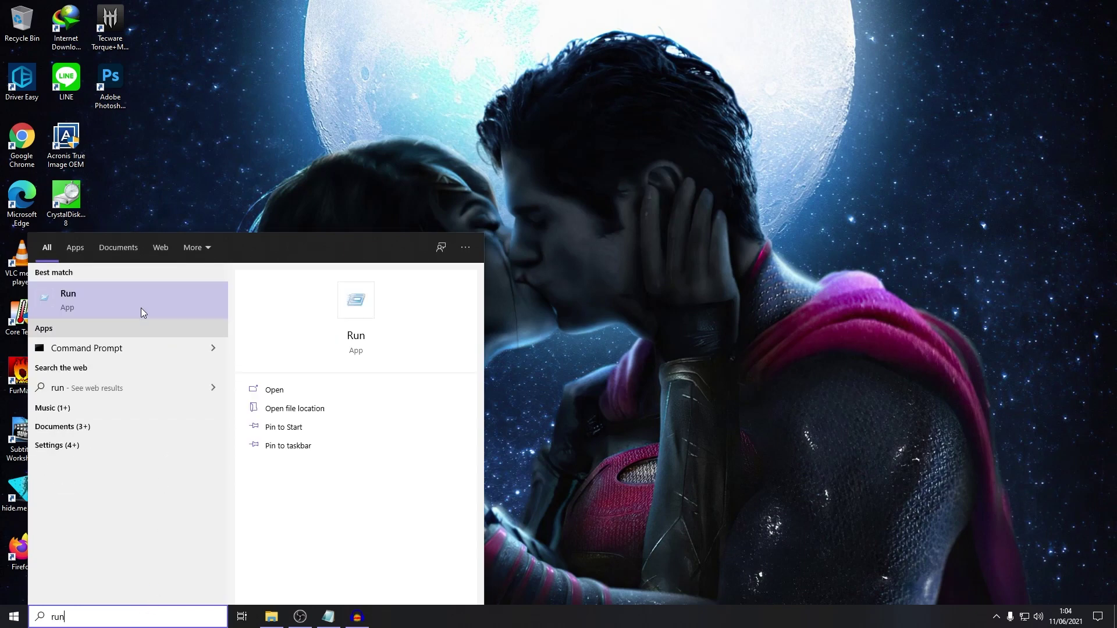
{"action": "left_click", "coordinate": [135, 300]}
{"action": "left_click", "coordinate": [108, 544]}
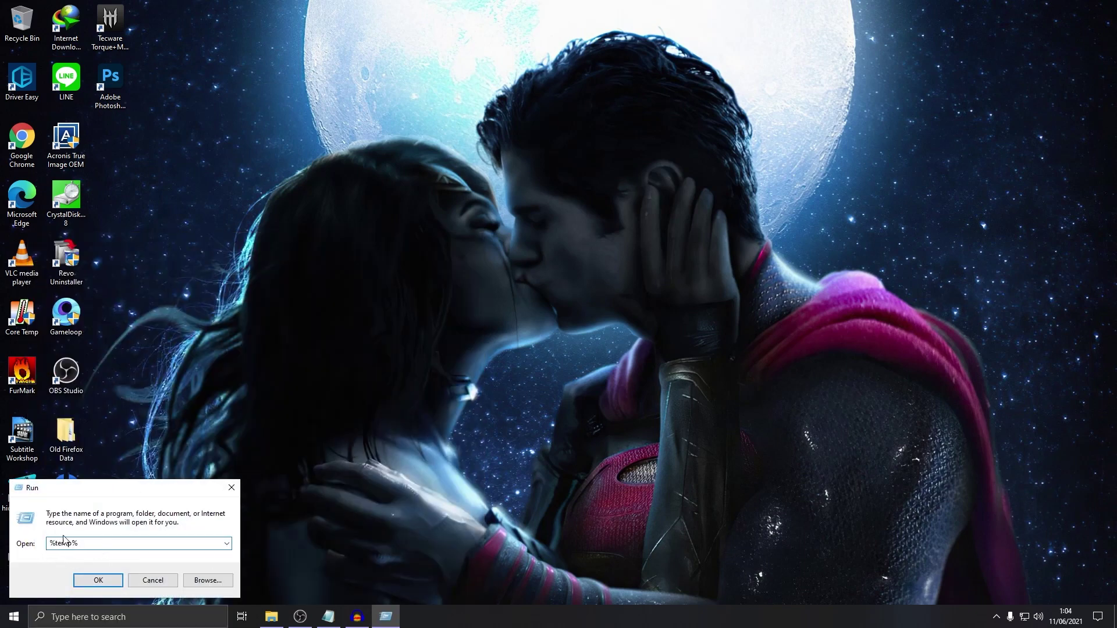
{"action": "left_click", "coordinate": [97, 580]}
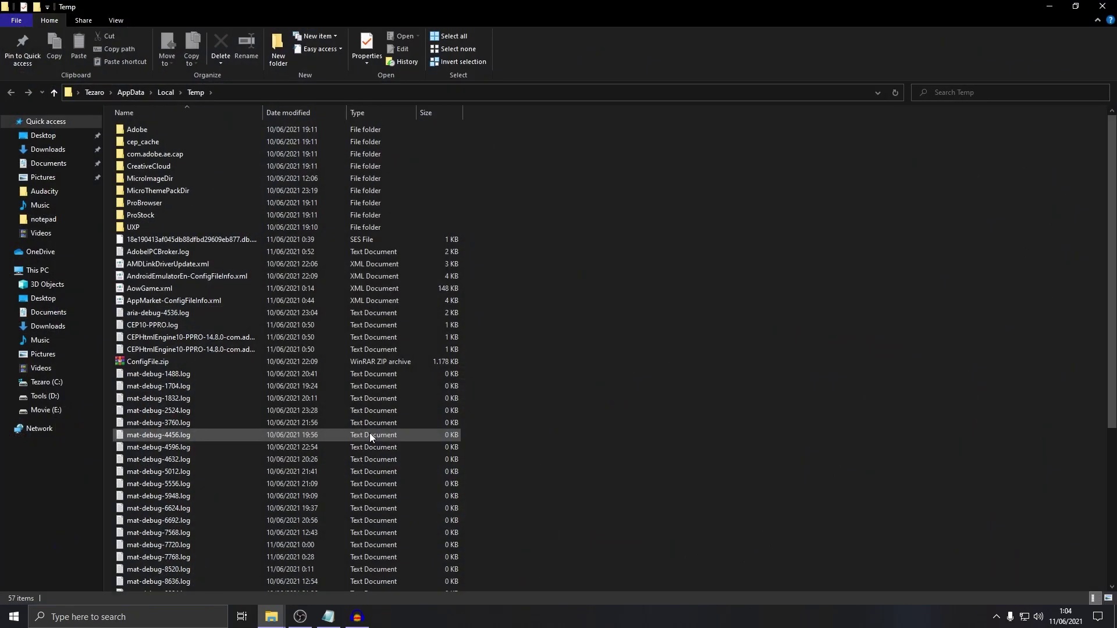
Step: Delete all files and folders in the Temp folder
{"action": "key", "text": "ctrl+a"}
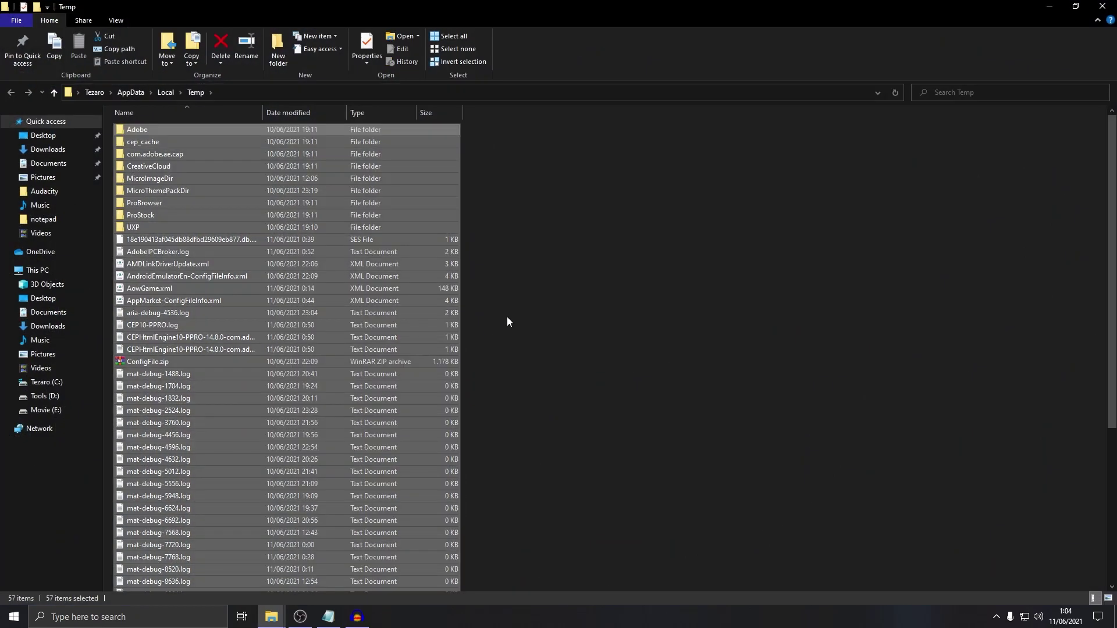
{"action": "right_click", "coordinate": [329, 288]}
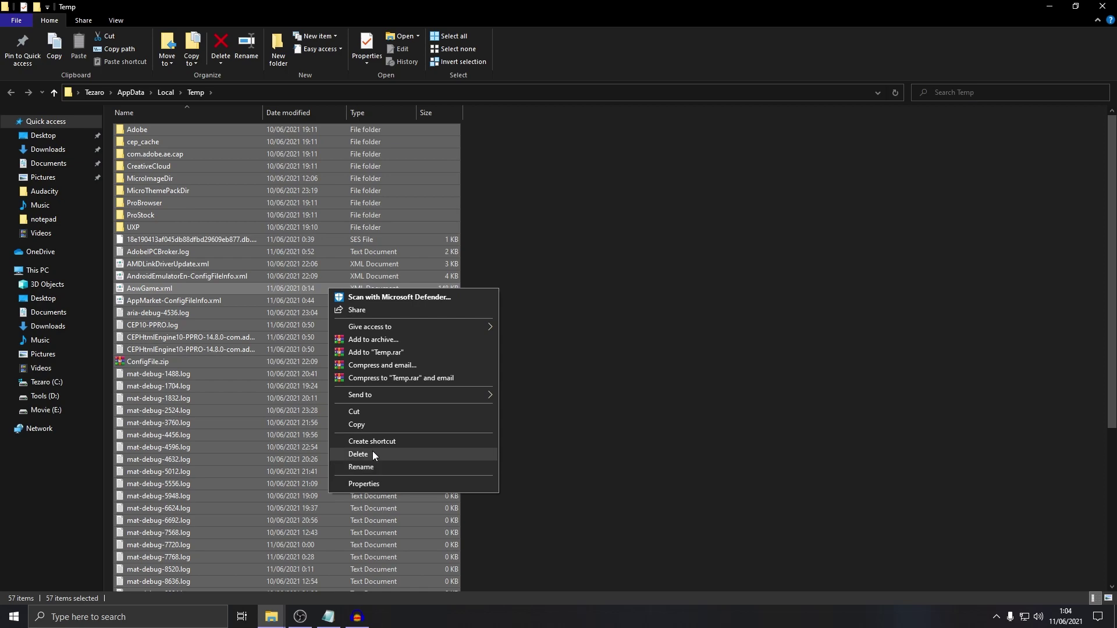
{"action": "left_click", "coordinate": [432, 453]}
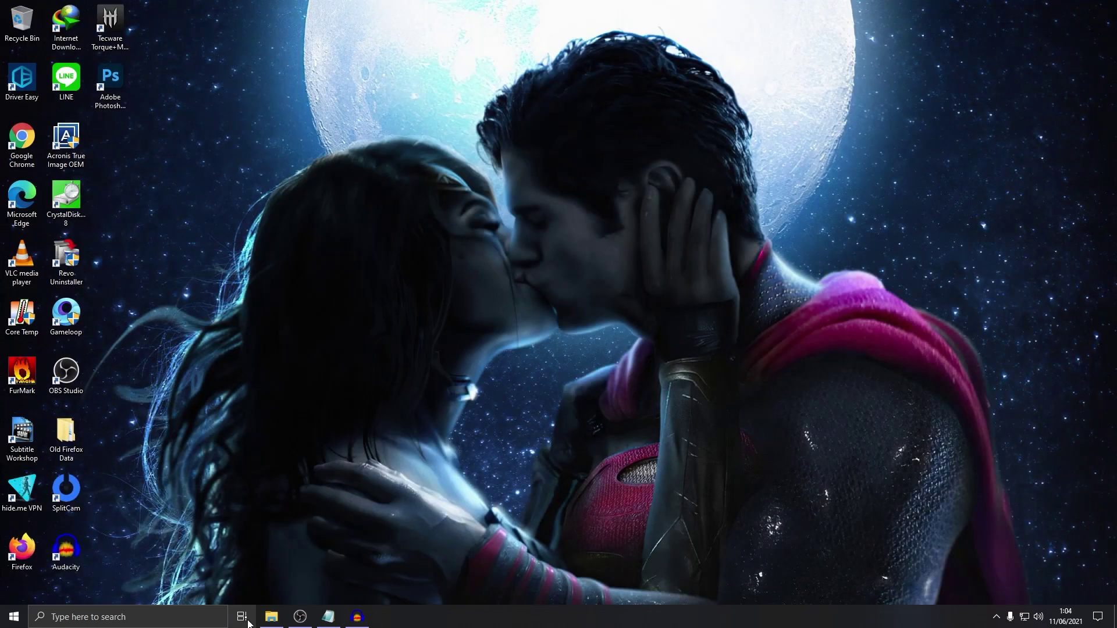
Step: Prepare a Disk Cleanup of drive C: with temporary files included, cancel it and close the drive's properties
{"action": "left_click", "coordinate": [271, 617]}
{"action": "left_click", "coordinate": [48, 386]}
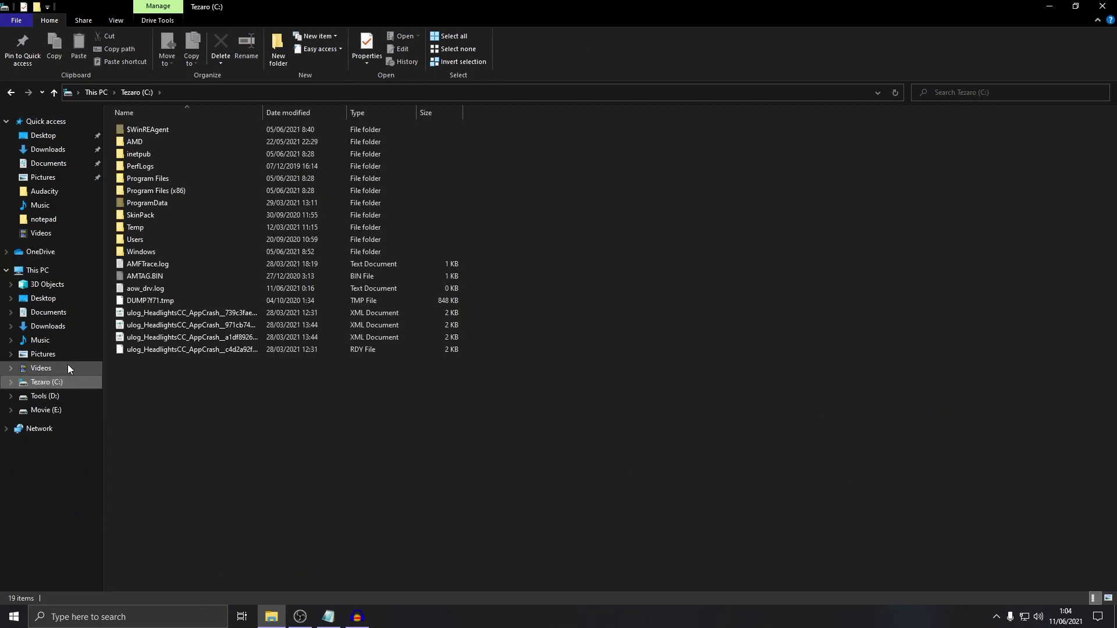
{"action": "right_click", "coordinate": [69, 386]}
{"action": "left_click", "coordinate": [117, 375]}
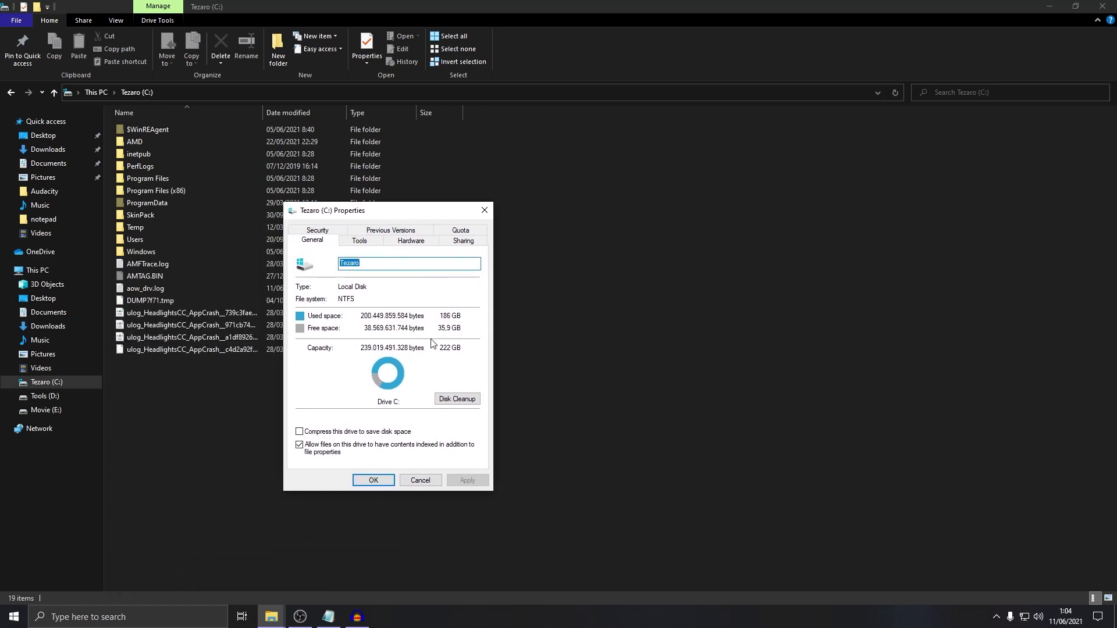
{"action": "left_click", "coordinate": [452, 400]}
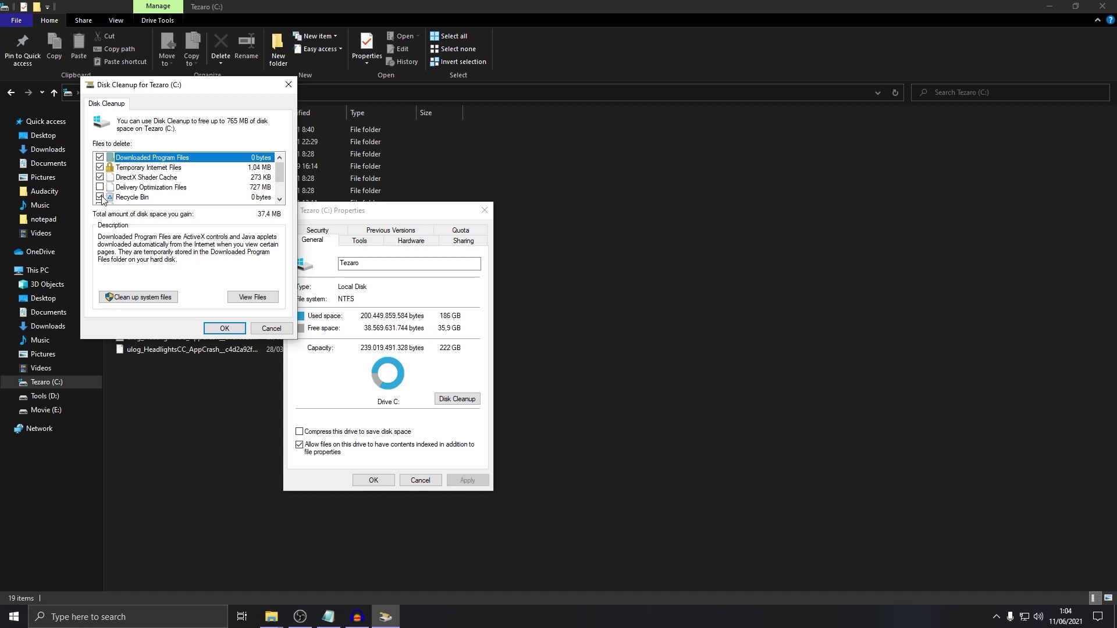
{"action": "scroll", "coordinate": [280, 177], "scroll_direction": "down", "scroll_amount": 1}
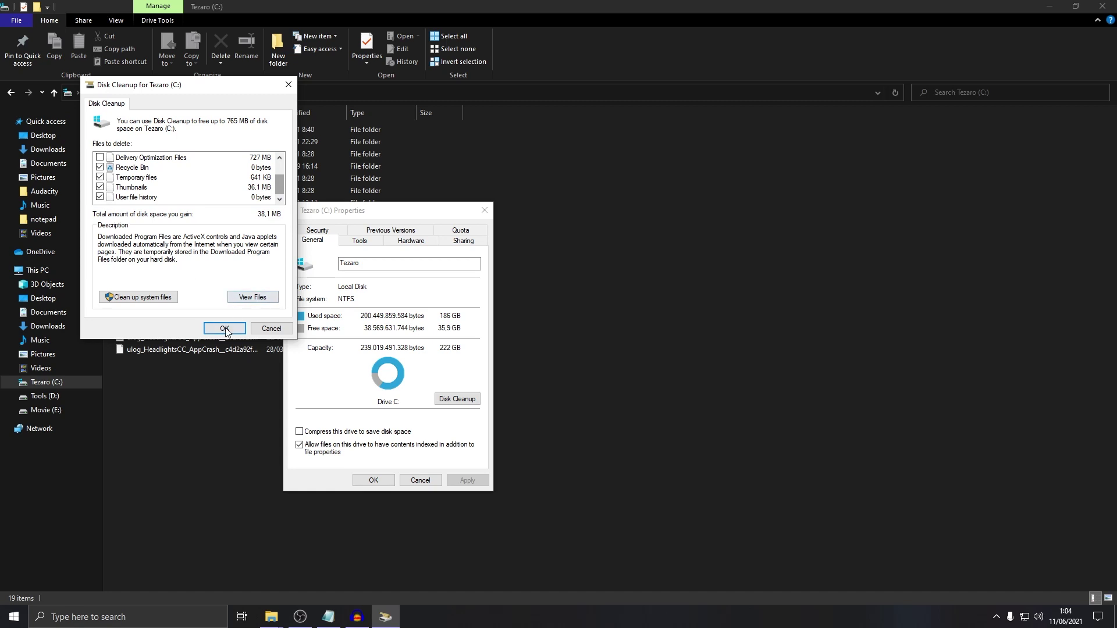
{"action": "left_click", "coordinate": [279, 330]}
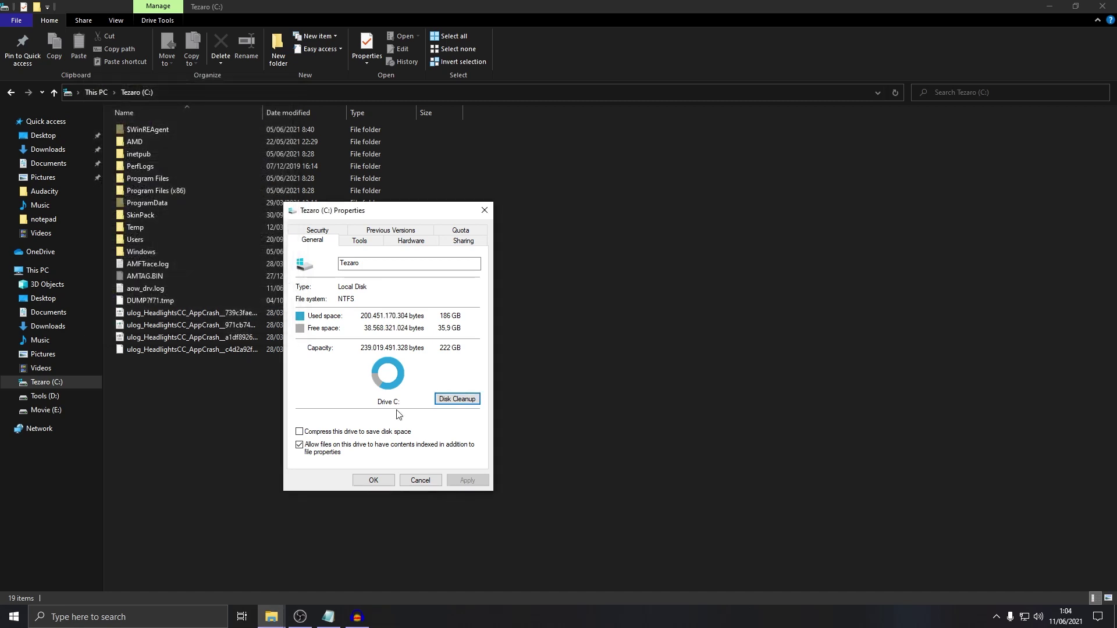
{"action": "left_click", "coordinate": [388, 484]}
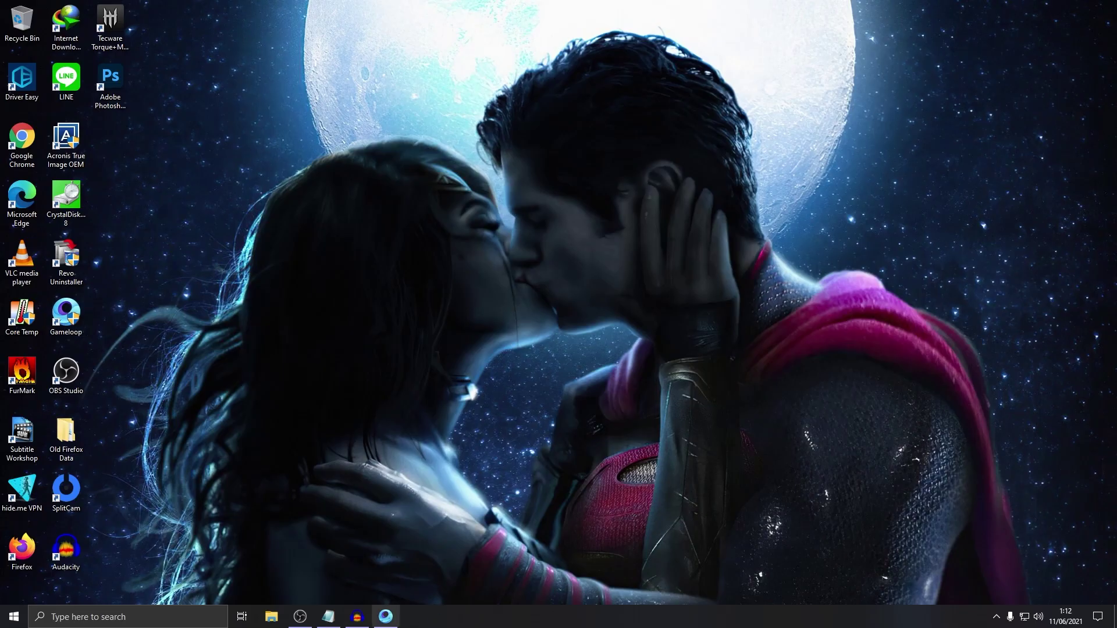
Step: Bring up the Gameloop window and show the Engine options in its settings
{"action": "left_click", "coordinate": [396, 621]}
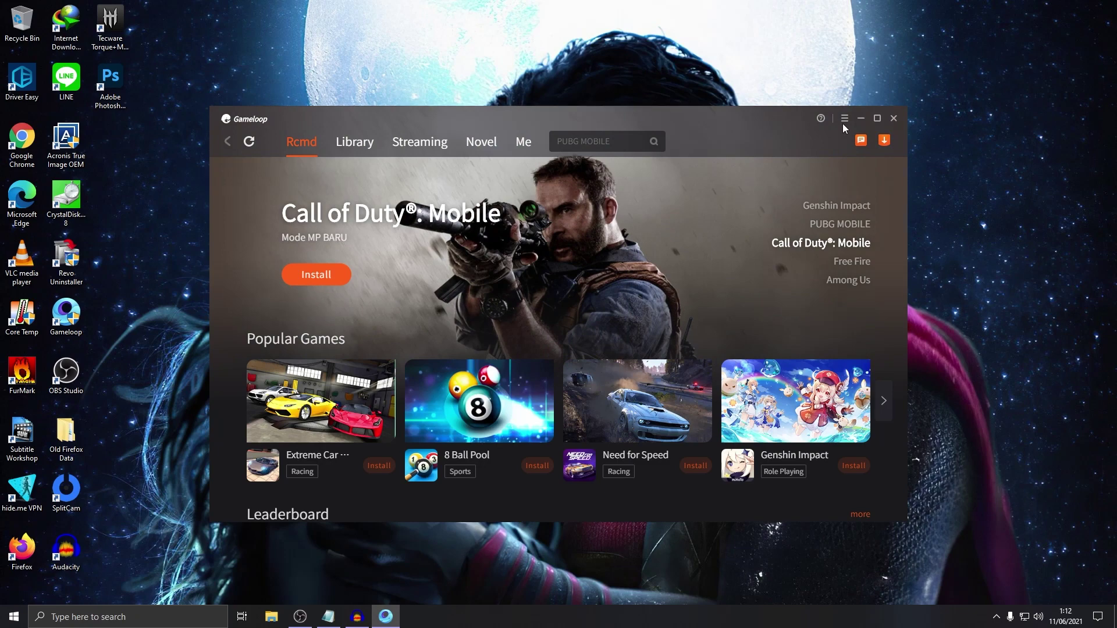
{"action": "left_click", "coordinate": [843, 123]}
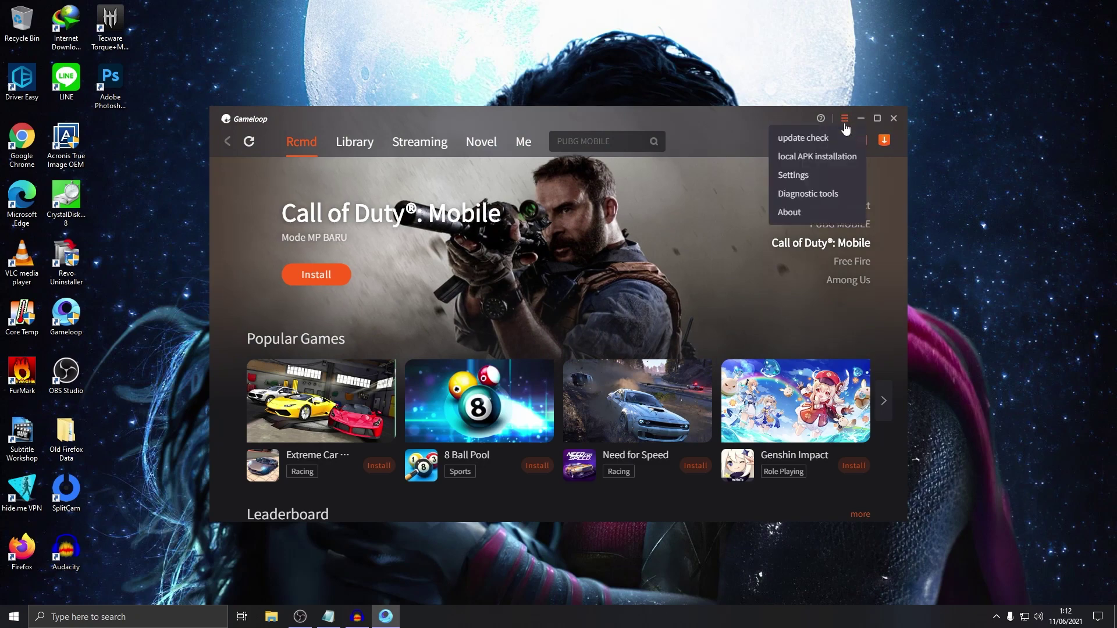
{"action": "left_click", "coordinate": [817, 176]}
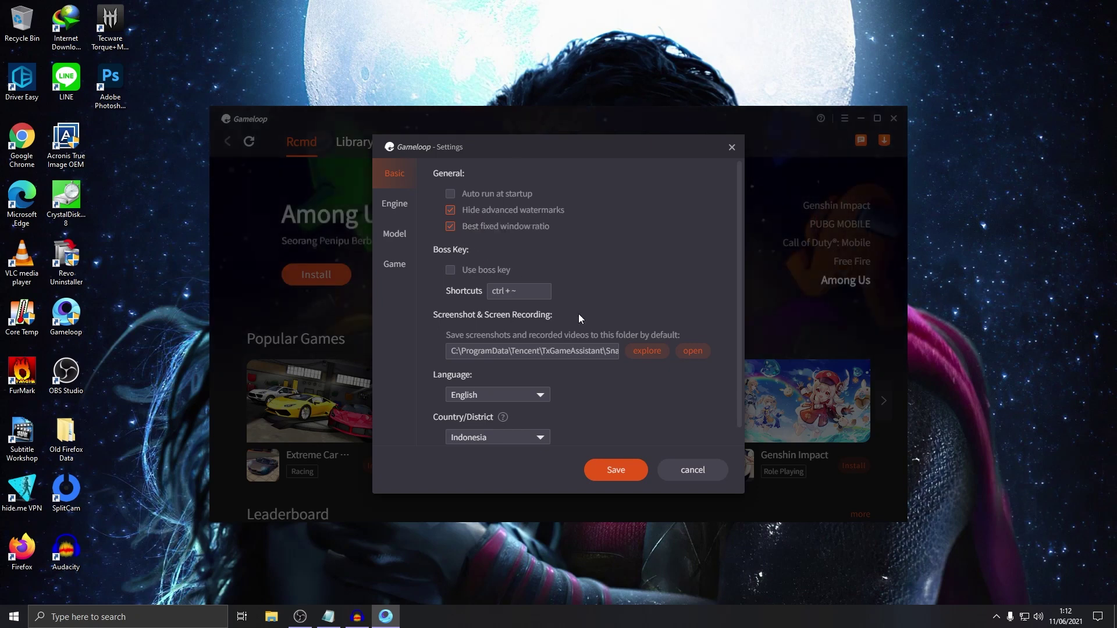
{"action": "left_click", "coordinate": [395, 214]}
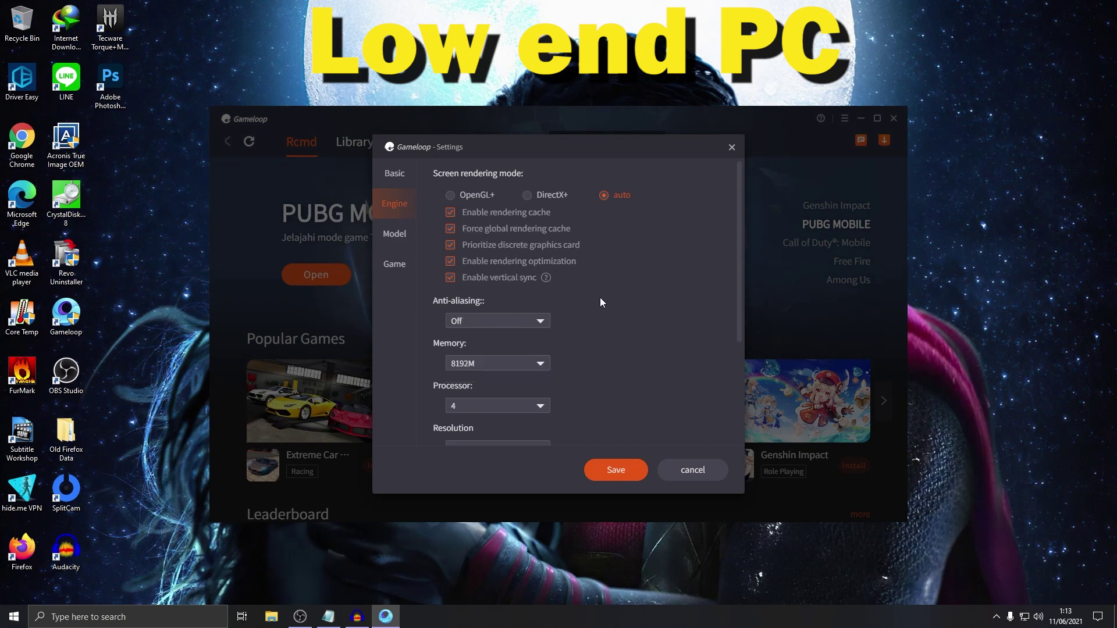
Step: Keep anti-aliasing at Off and set the engine memory to Automatic
{"action": "left_click", "coordinate": [539, 320]}
{"action": "left_click", "coordinate": [541, 320]}
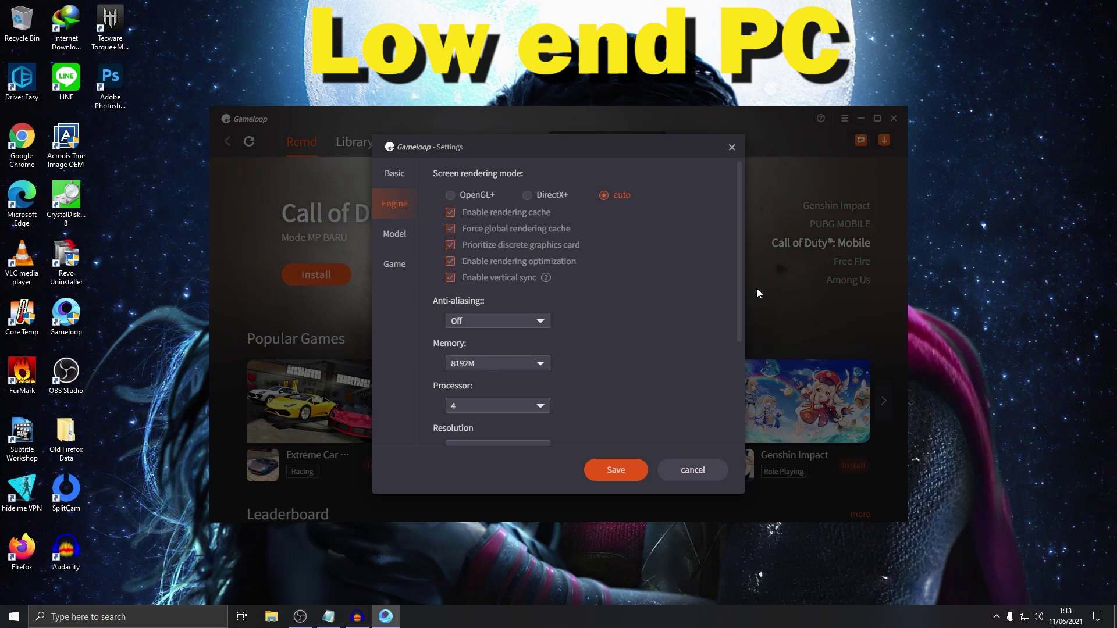
{"action": "left_click_drag", "start_coordinate": [743, 282], "coordinate": [742, 298]}
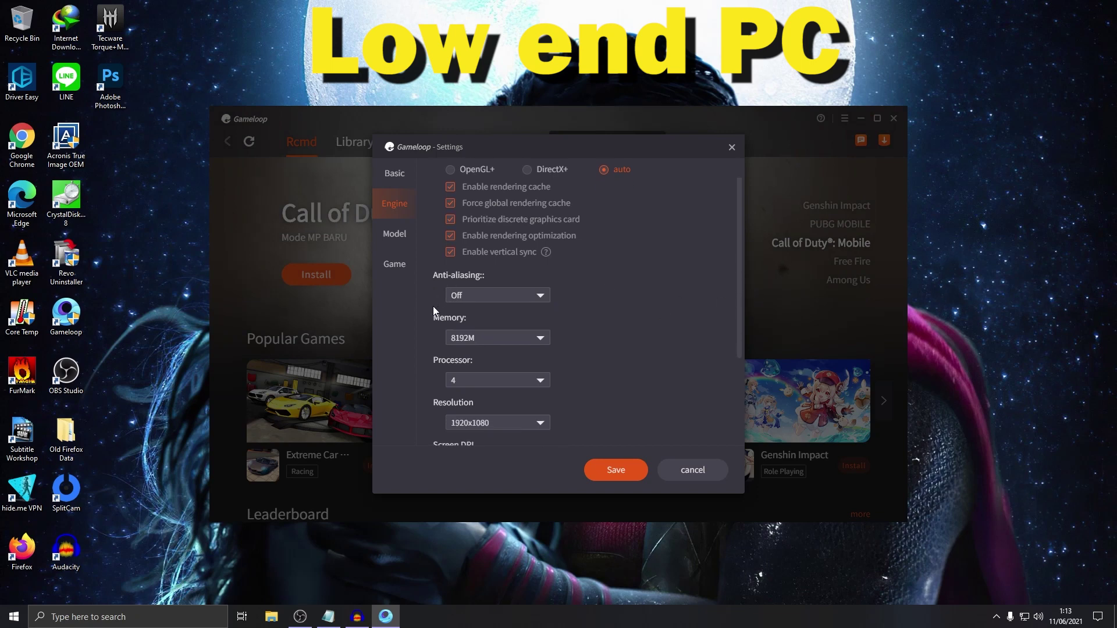
{"action": "left_click", "coordinate": [465, 295]}
{"action": "left_click", "coordinate": [553, 359]}
{"action": "left_click", "coordinate": [541, 337]}
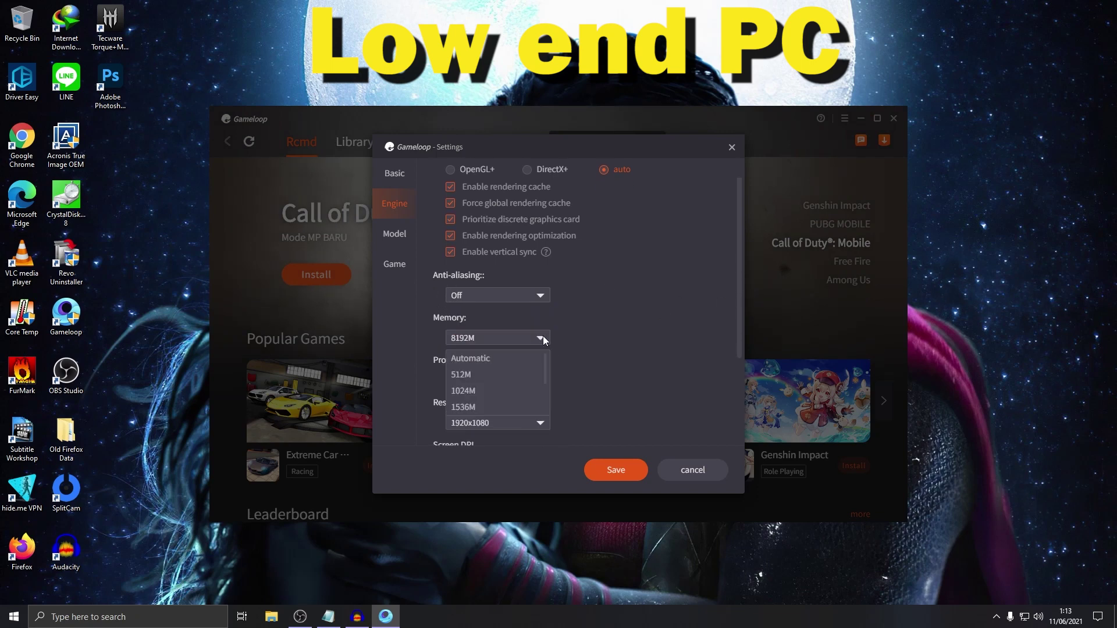
{"action": "left_click", "coordinate": [499, 356]}
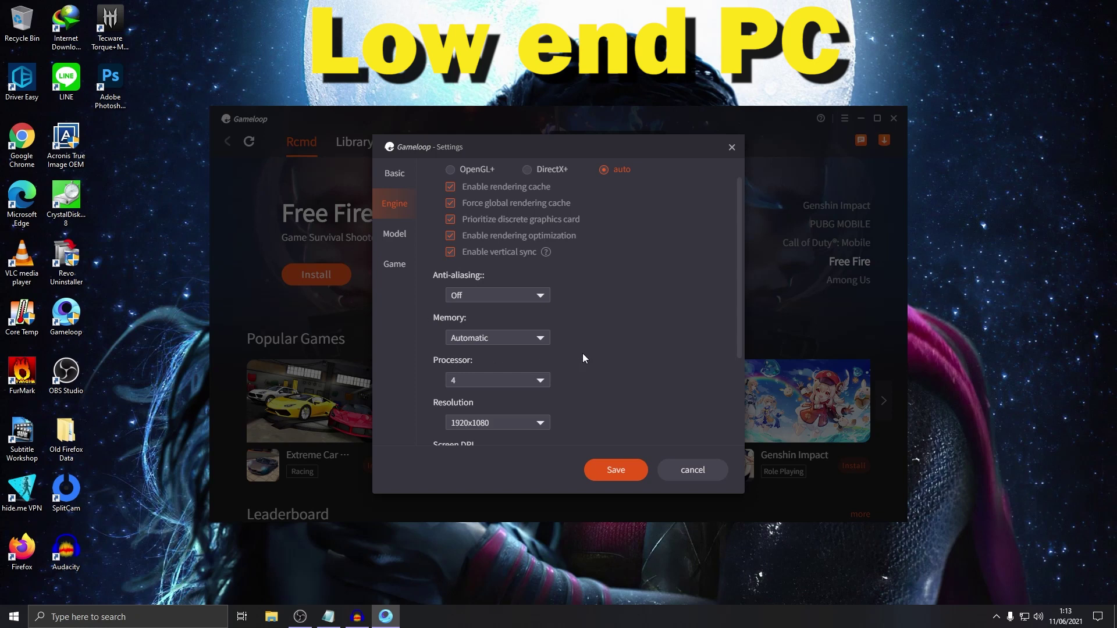
Step: Set the engine processor to Automatic and review the resolution, screen DPI and audio device settings
{"action": "left_click", "coordinate": [542, 382]}
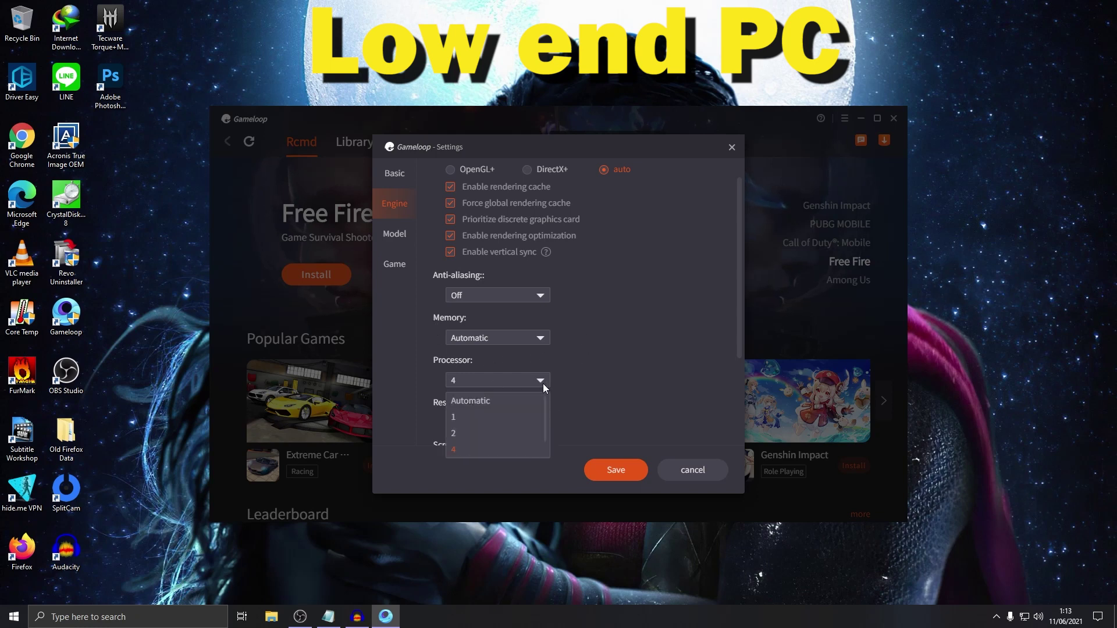
{"action": "left_click", "coordinate": [507, 403]}
{"action": "left_click", "coordinate": [487, 384]}
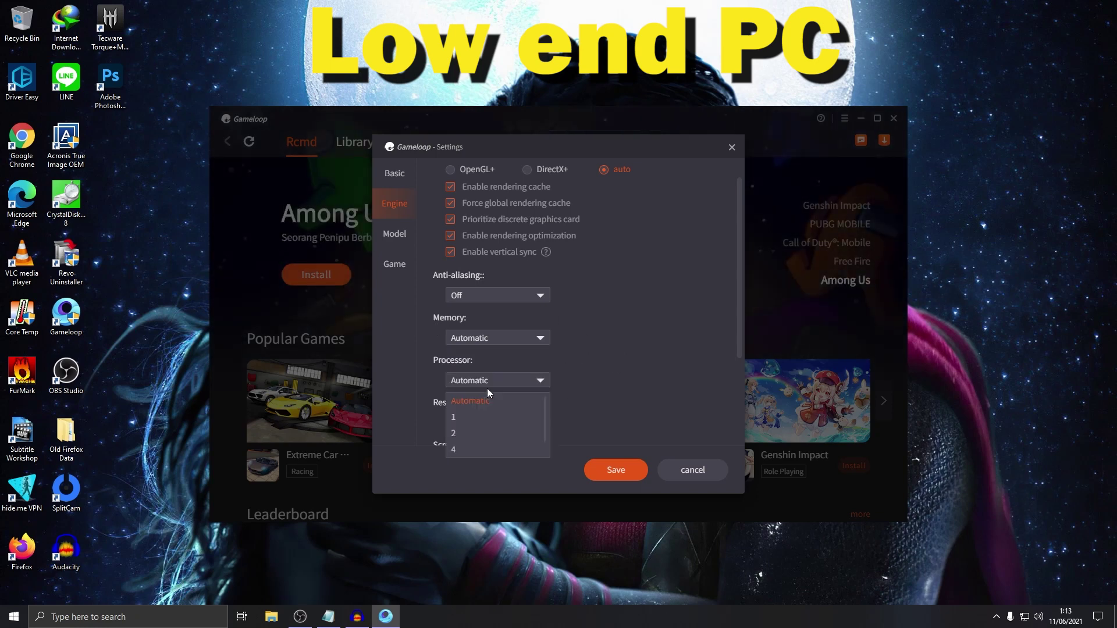
{"action": "left_click", "coordinate": [502, 395]}
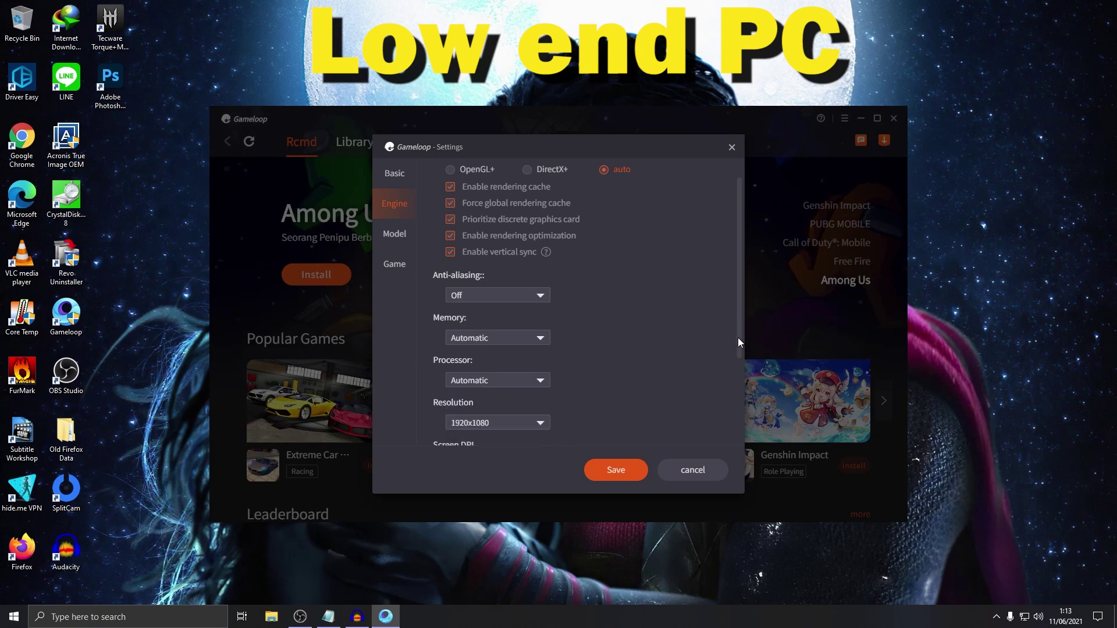
{"action": "scroll", "coordinate": [739, 341], "scroll_direction": "down", "scroll_amount": 2}
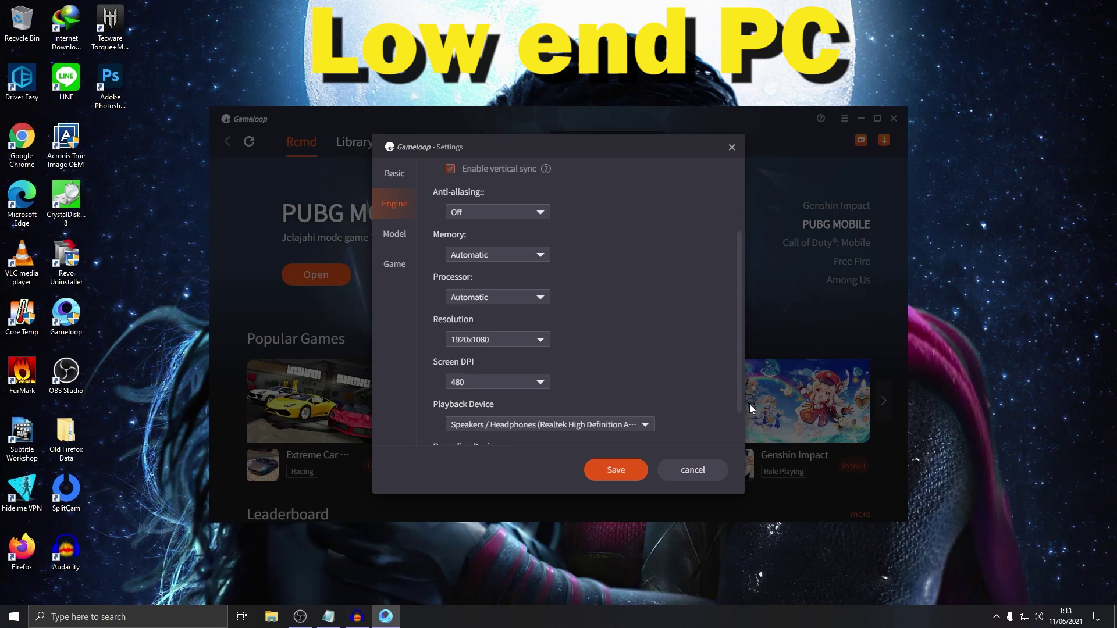
{"action": "left_click_drag", "start_coordinate": [740, 381], "coordinate": [744, 413]}
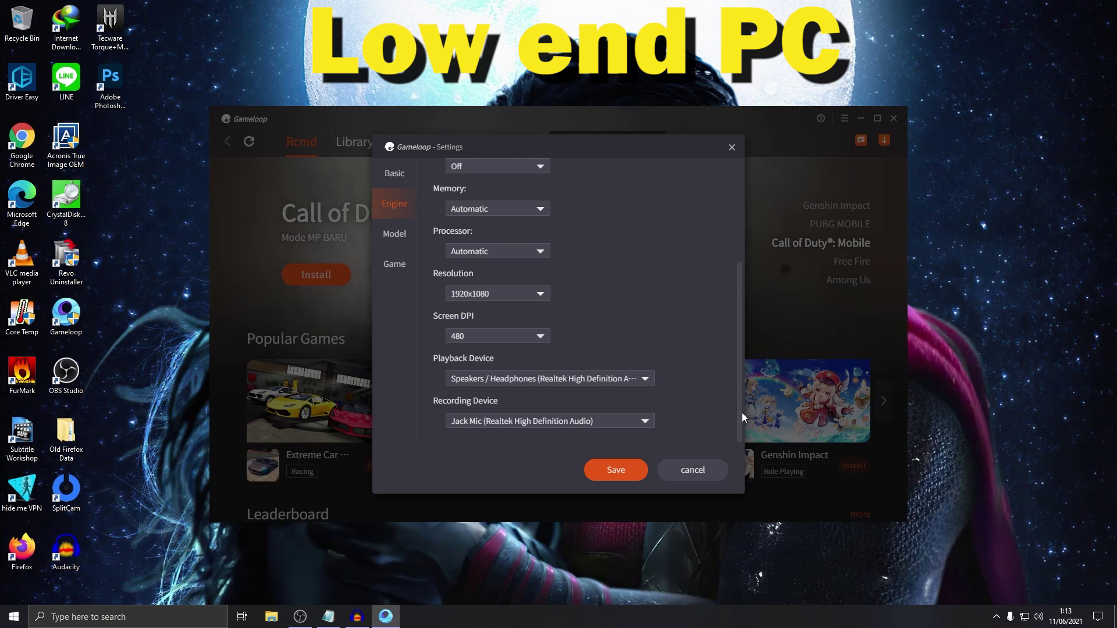
Step: Set PUBG MOBILE's game definition to SD 720P and its graphics quality to Smooth
{"action": "left_click", "coordinate": [394, 266]}
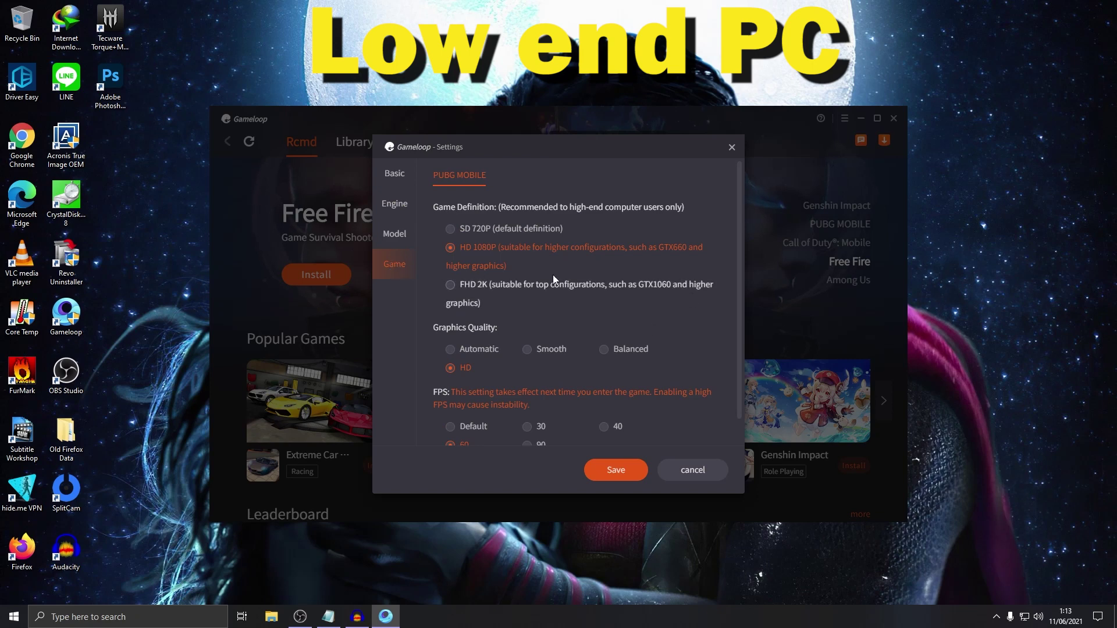
{"action": "left_click", "coordinate": [452, 229]}
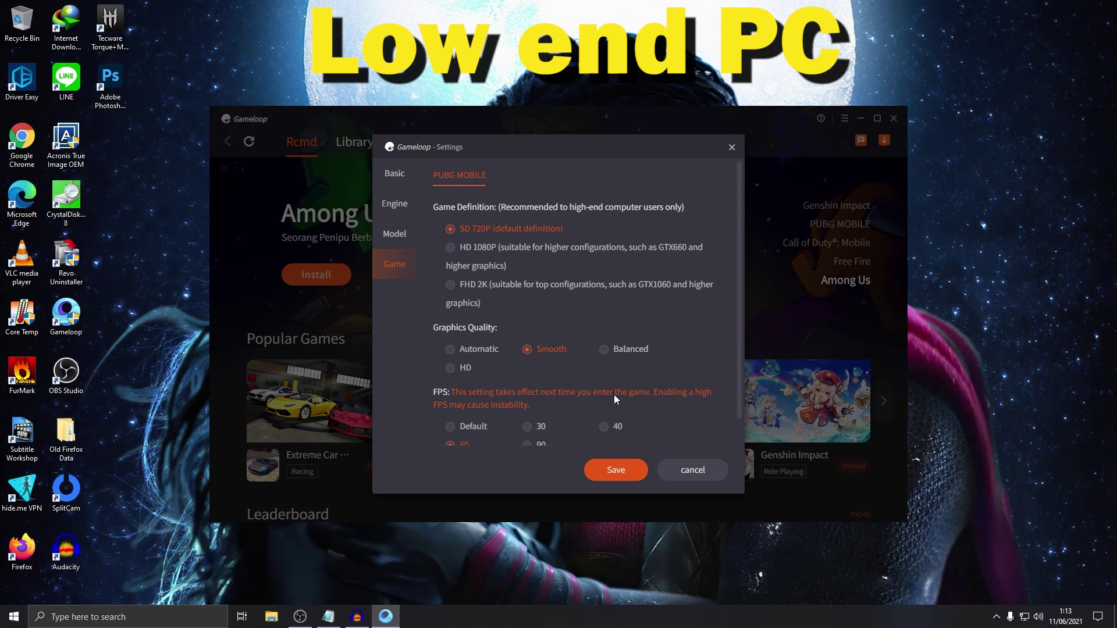
{"action": "scroll", "coordinate": [620, 396], "scroll_direction": "down", "scroll_amount": 1}
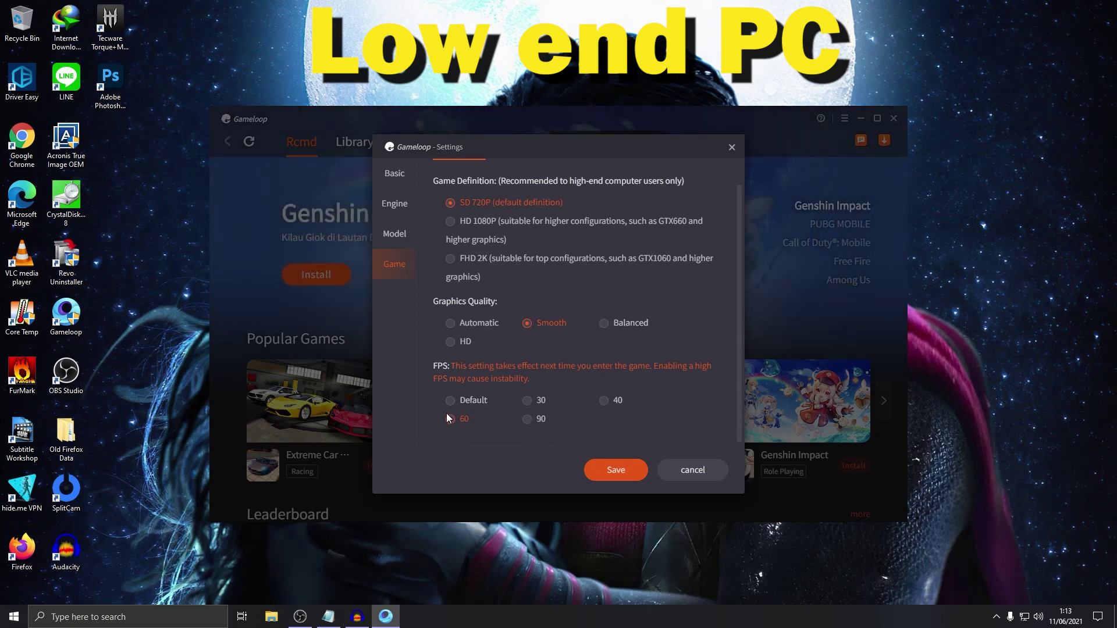
Step: Try the 60 and 90 FPS options for PUBG MOBILE and cancel the Gameloop settings changes
{"action": "left_click", "coordinate": [527, 419]}
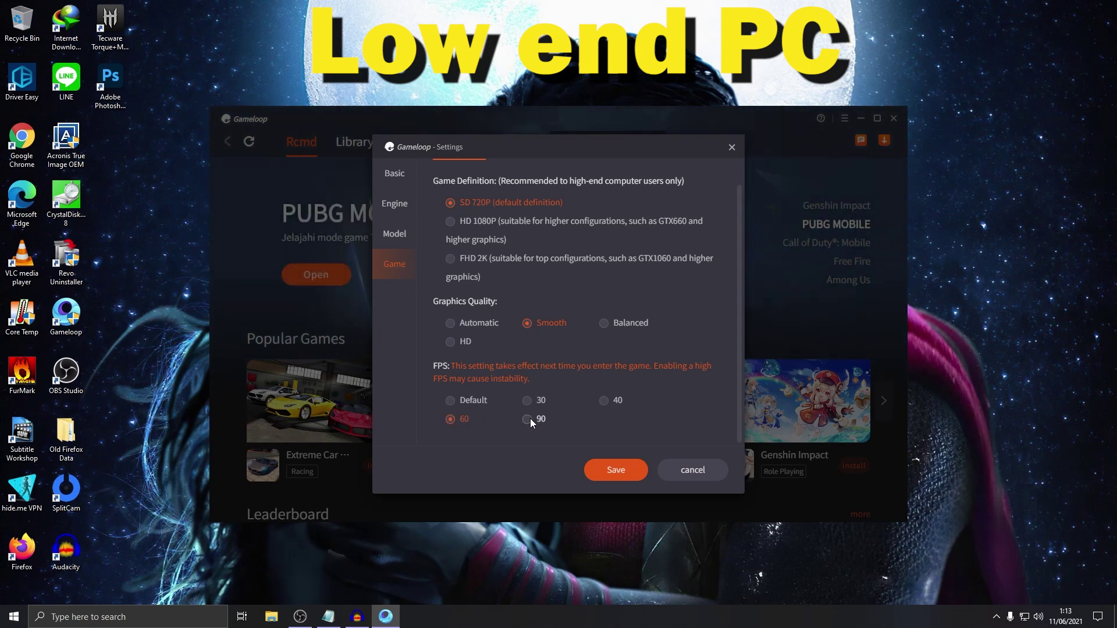
{"action": "left_click", "coordinate": [450, 419]}
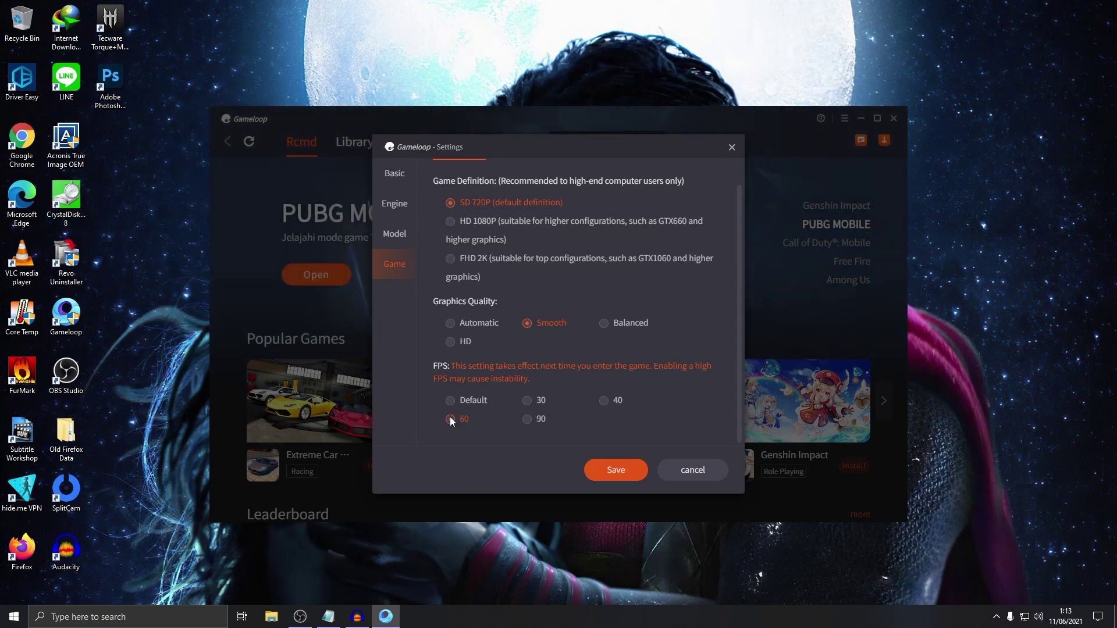
{"action": "left_click", "coordinate": [527, 419]}
{"action": "left_click", "coordinate": [465, 419]}
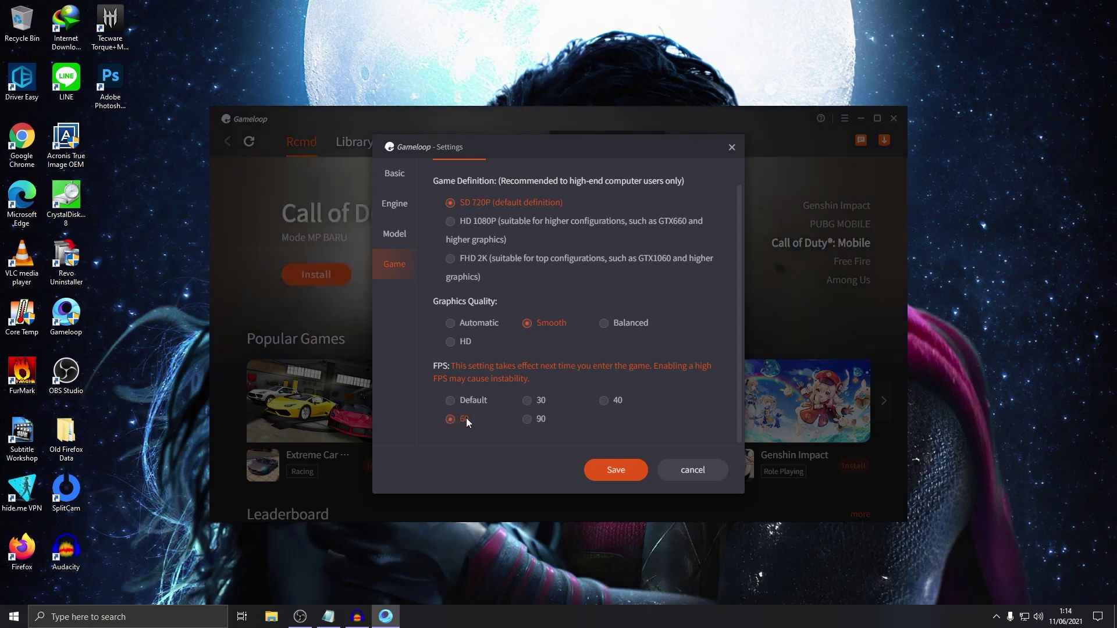
{"action": "left_click", "coordinate": [526, 420]}
{"action": "left_click", "coordinate": [689, 471]}
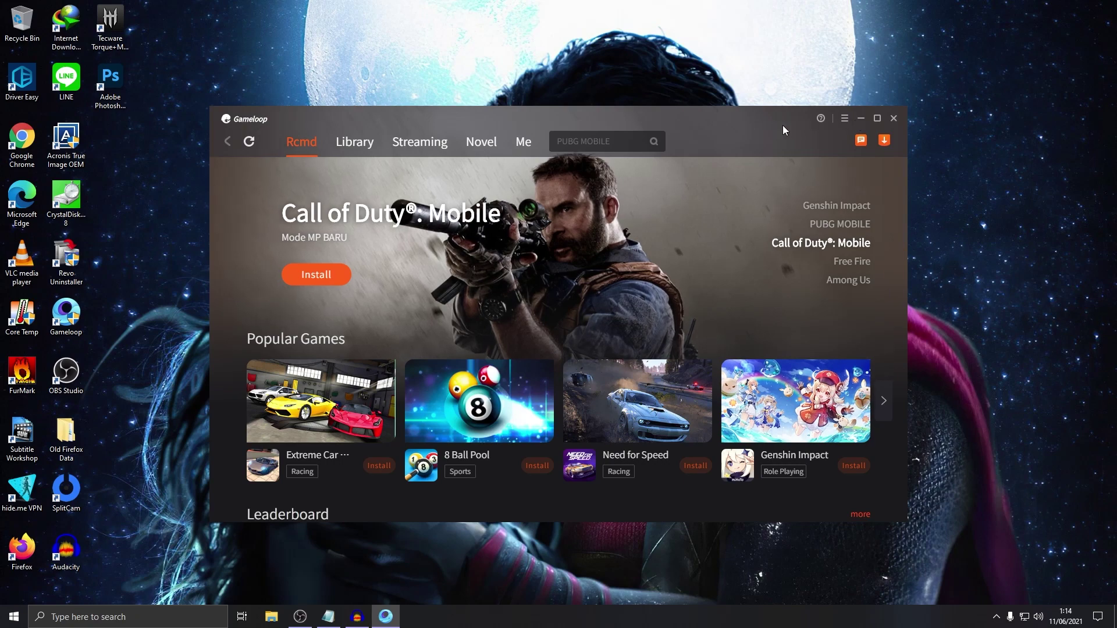
Step: Reopen Gameloop's Engine settings and set the screen rendering mode to DirectX+
{"action": "left_click", "coordinate": [844, 118]}
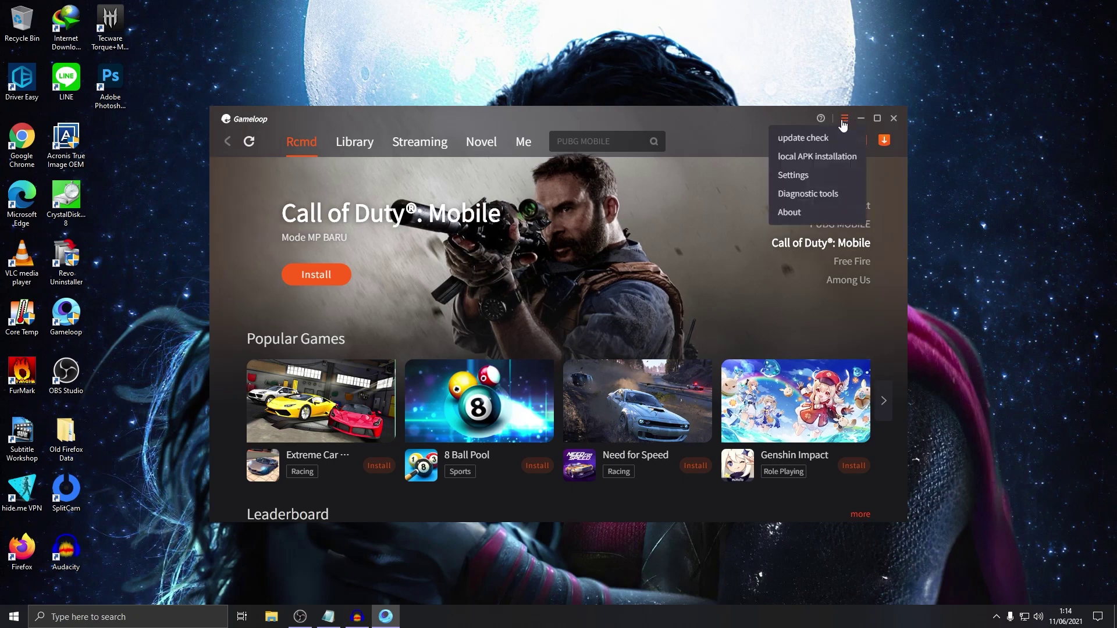
{"action": "left_click", "coordinate": [789, 175]}
{"action": "left_click", "coordinate": [394, 203]}
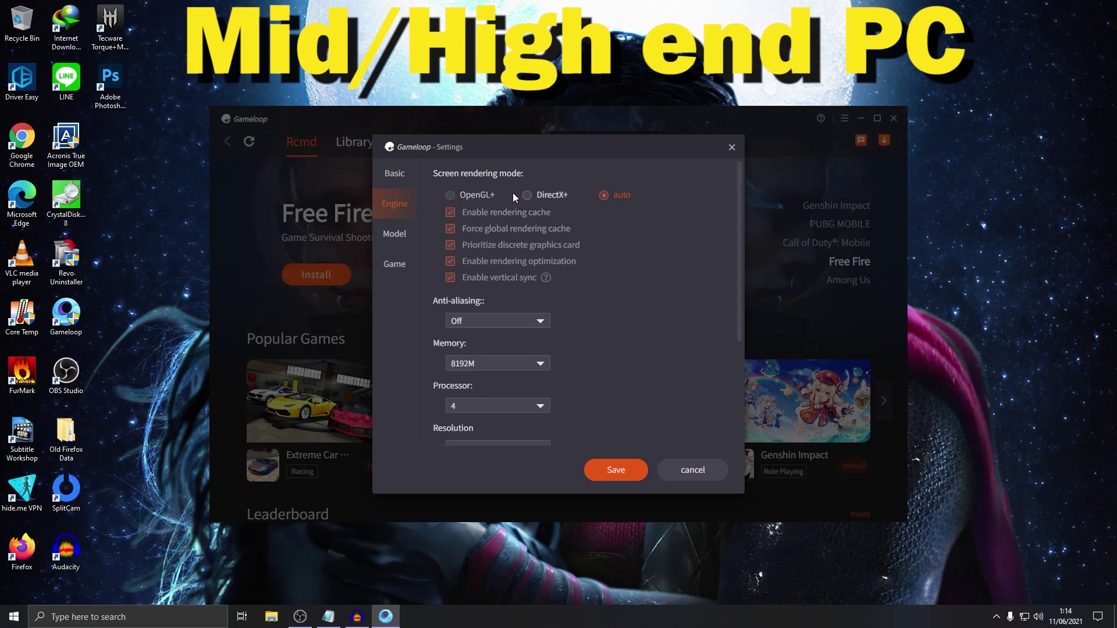
{"action": "left_click", "coordinate": [449, 195]}
{"action": "left_click", "coordinate": [531, 195]}
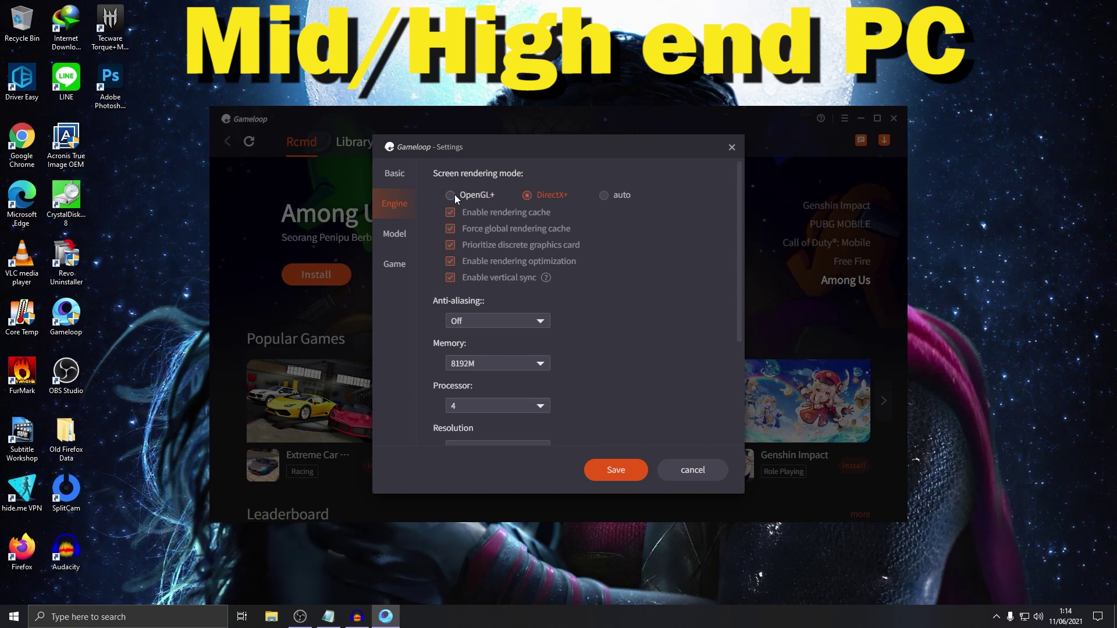
Step: Try the OpenGL+ screen rendering mode, return to DirectX+, and check the anti-aliasing options
{"action": "left_click", "coordinate": [455, 194]}
{"action": "left_click", "coordinate": [527, 195]}
{"action": "left_click", "coordinate": [500, 321]}
{"action": "left_click", "coordinate": [721, 275]}
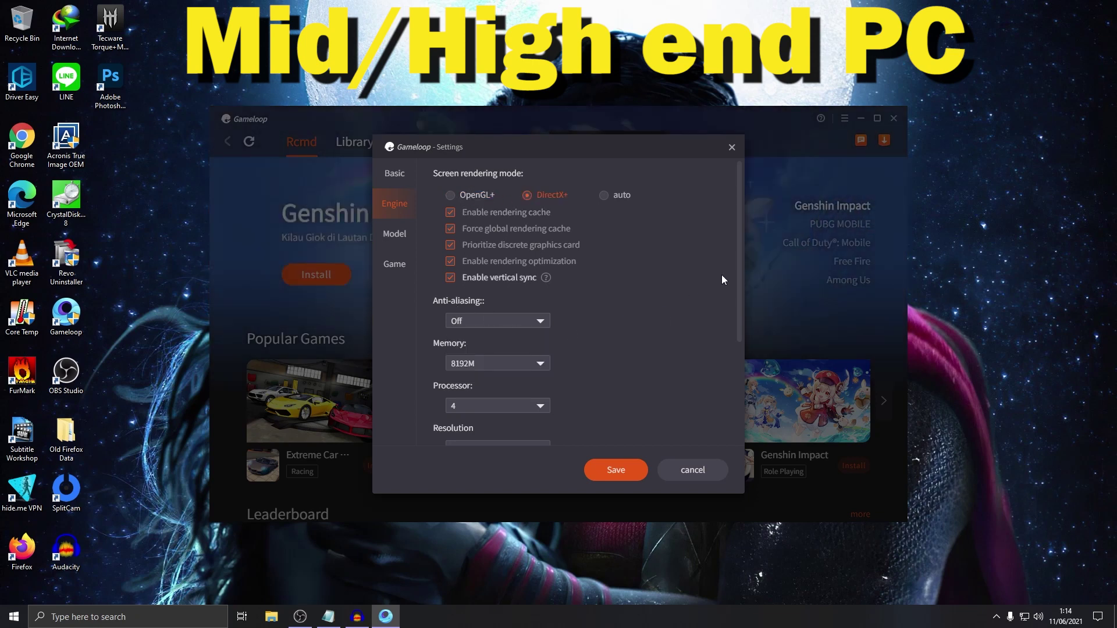
Step: Review the available memory and processor options in Gameloop's Engine settings
{"action": "left_click_drag", "start_coordinate": [738, 266], "coordinate": [733, 323]}
{"action": "left_click", "coordinate": [530, 274]}
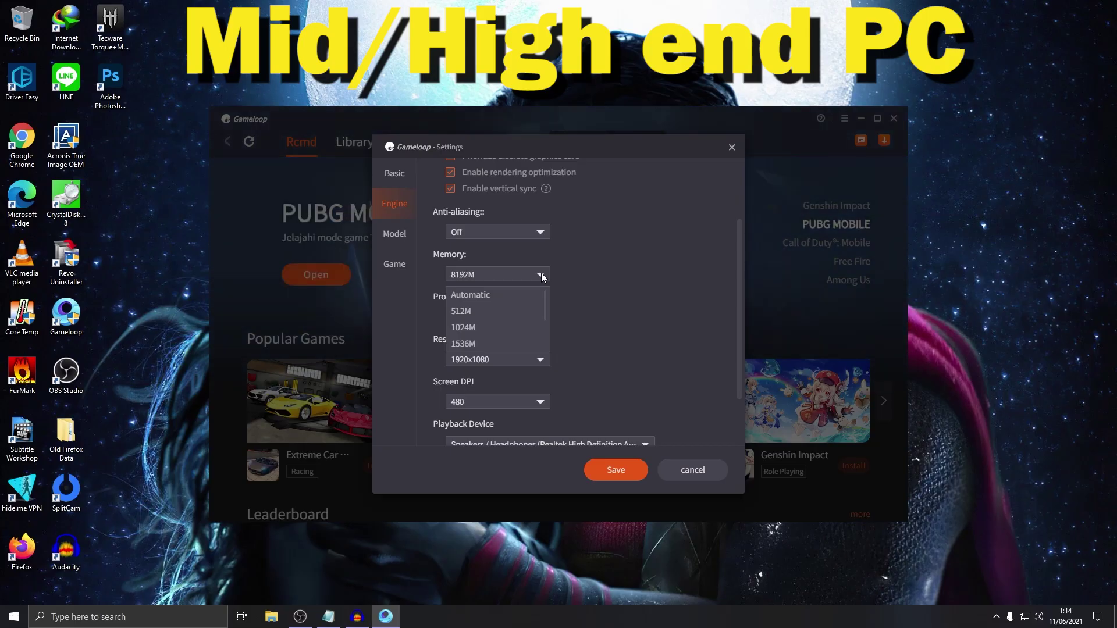
{"action": "left_click", "coordinate": [541, 274]}
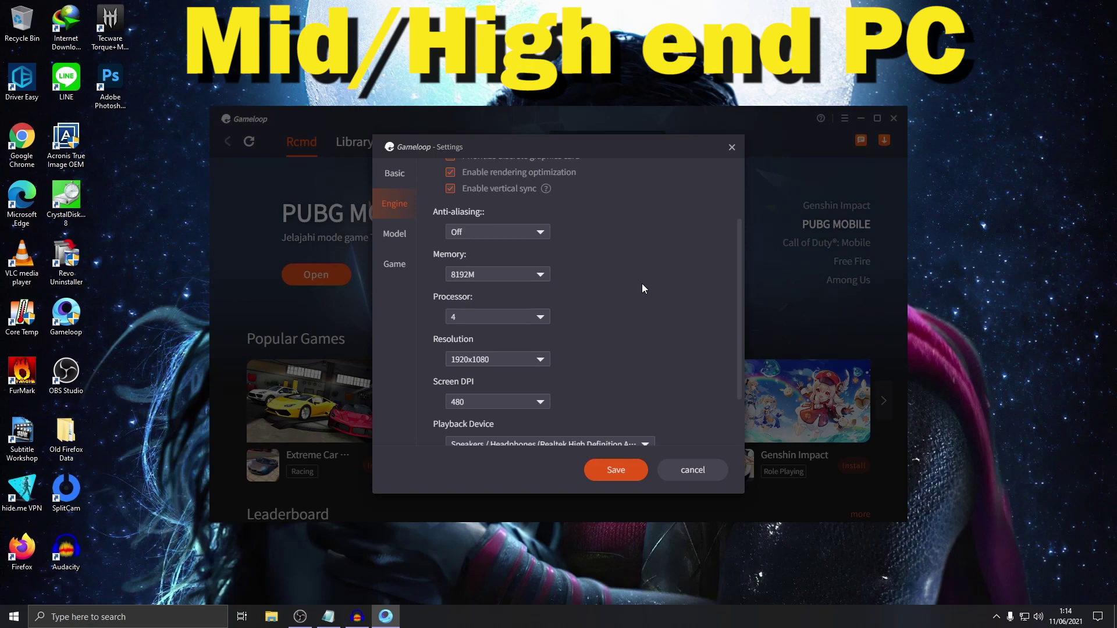
{"action": "left_click", "coordinate": [547, 315]}
{"action": "left_click", "coordinate": [547, 315]}
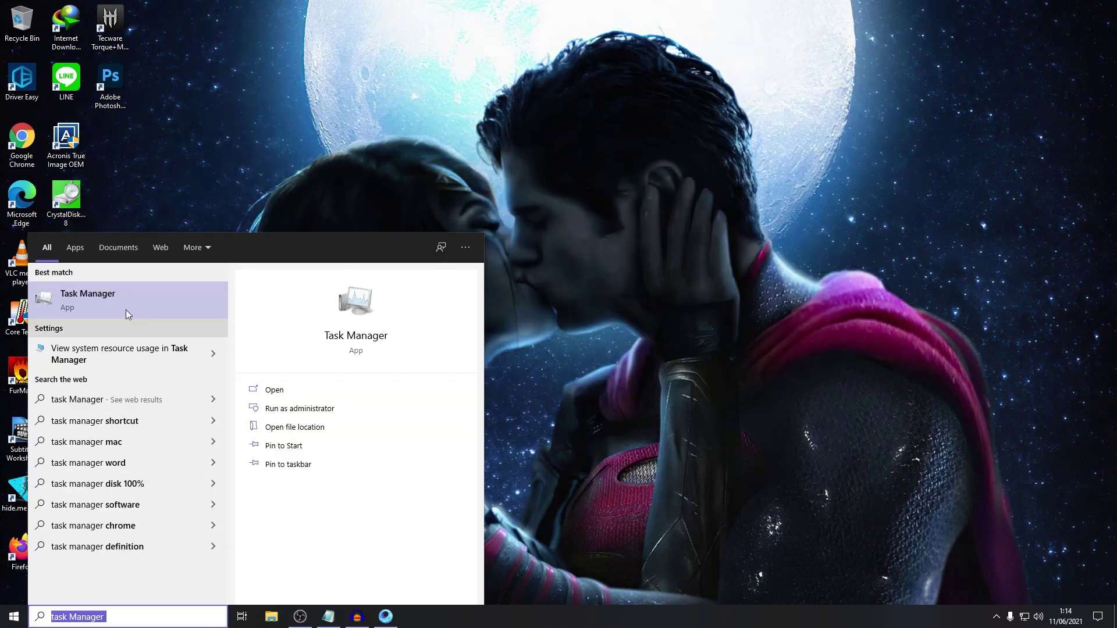
Step: Open Task Manager and check the CPU's cores and logical processors in the performance details
{"action": "left_click", "coordinate": [127, 308]}
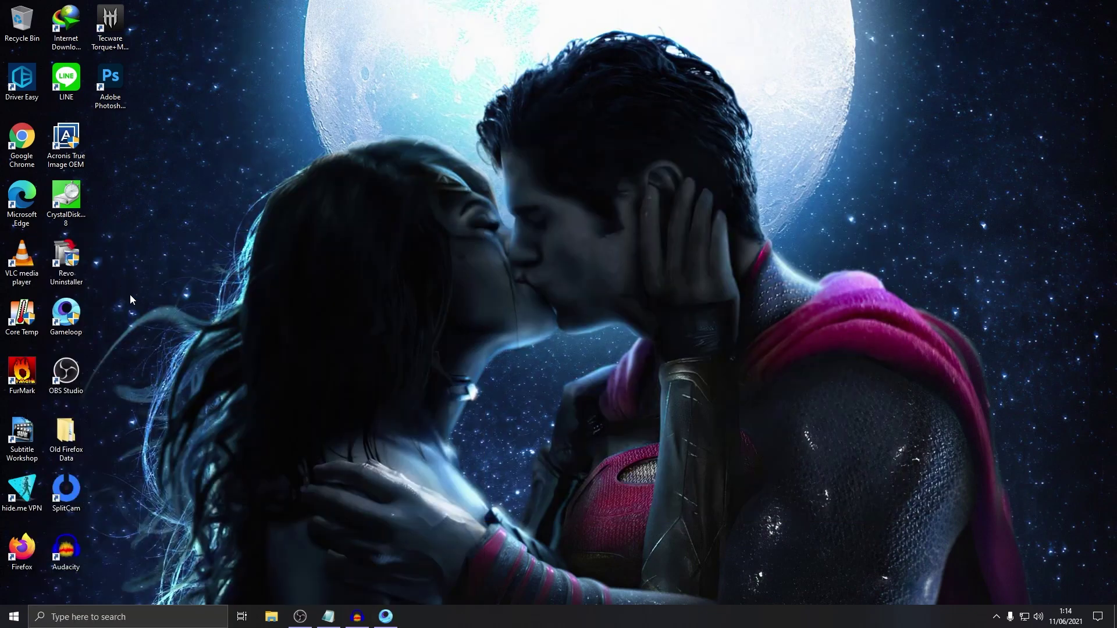
{"action": "left_click", "coordinate": [150, 114]}
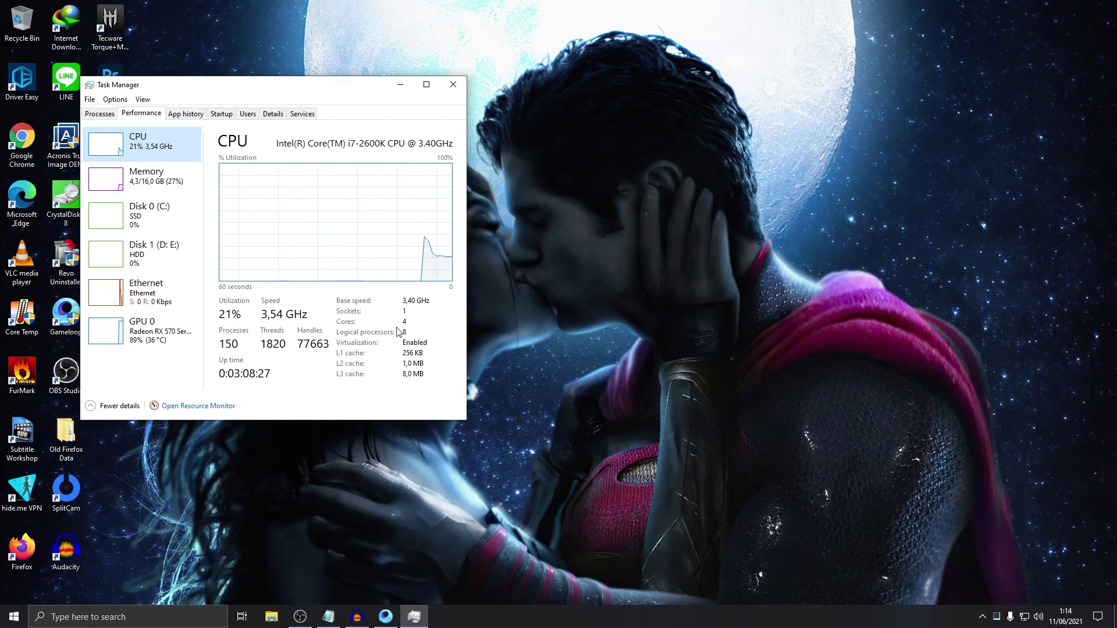
Step: Switch back to Gameloop, reopen the Engine settings and review the memory and processor choices
{"action": "left_click", "coordinate": [385, 617]}
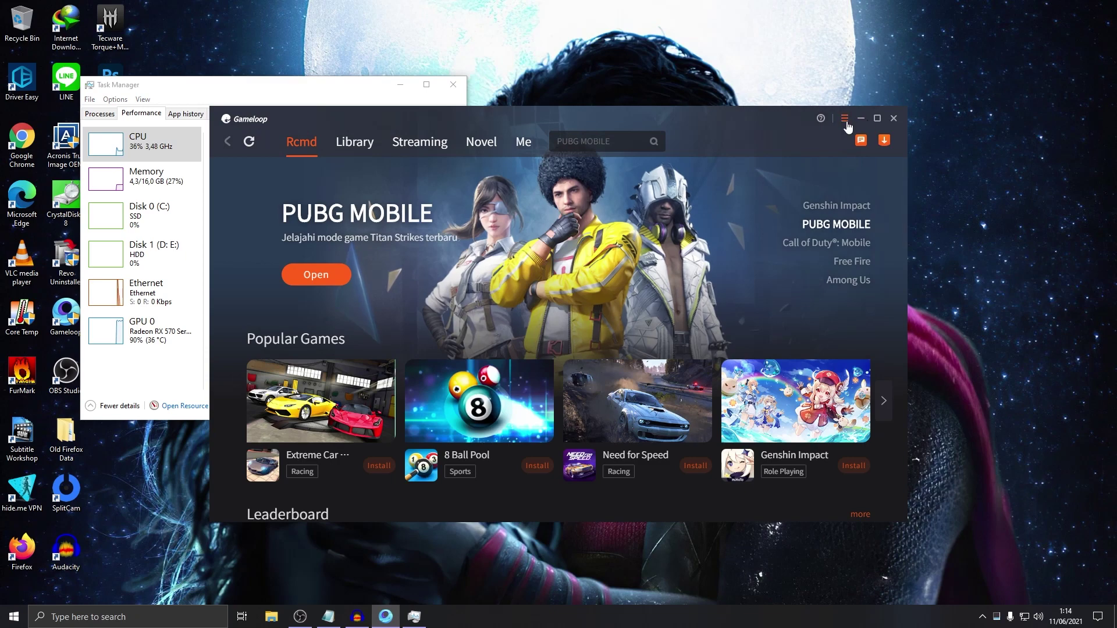
{"action": "left_click", "coordinate": [844, 118]}
{"action": "left_click", "coordinate": [789, 173]}
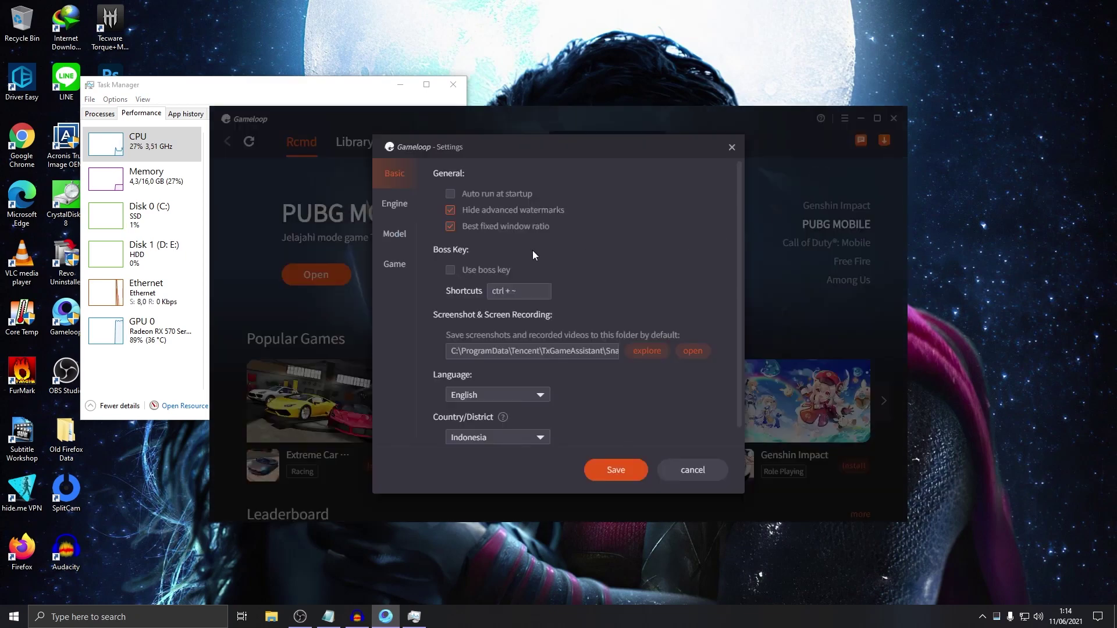
{"action": "left_click", "coordinate": [394, 203]}
{"action": "left_click", "coordinate": [526, 363]}
{"action": "left_click", "coordinate": [475, 406]}
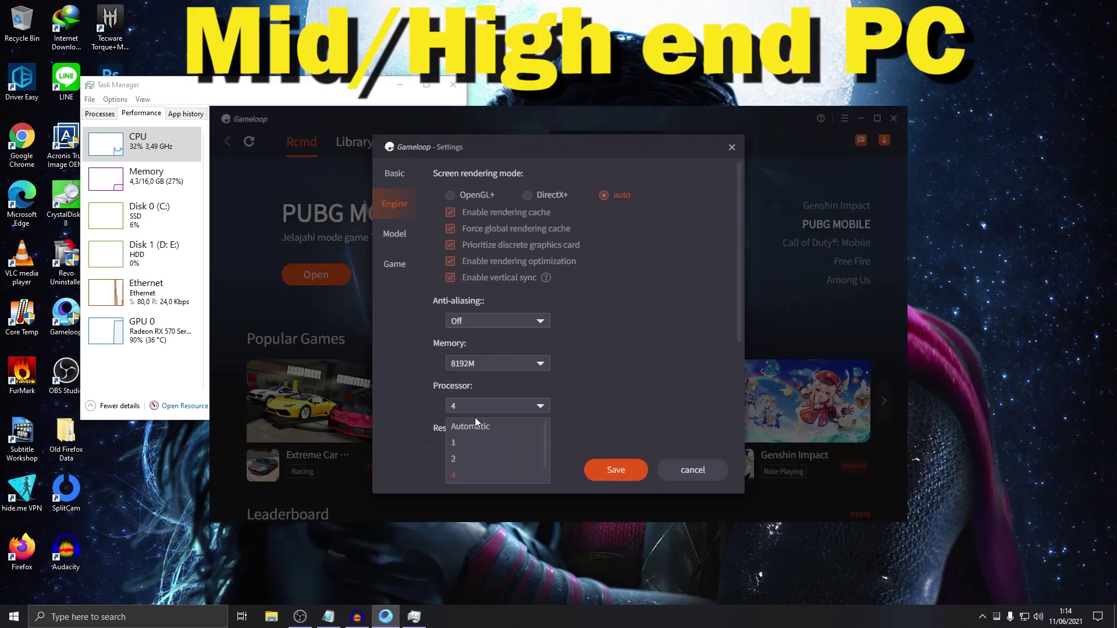
{"action": "left_click", "coordinate": [474, 417]}
Step: Review the resolution choices in the Engine settings, keeping 1920x1080
{"action": "left_click_drag", "start_coordinate": [744, 289], "coordinate": [733, 379]}
{"action": "left_click", "coordinate": [509, 331]}
{"action": "left_click", "coordinate": [504, 352]}
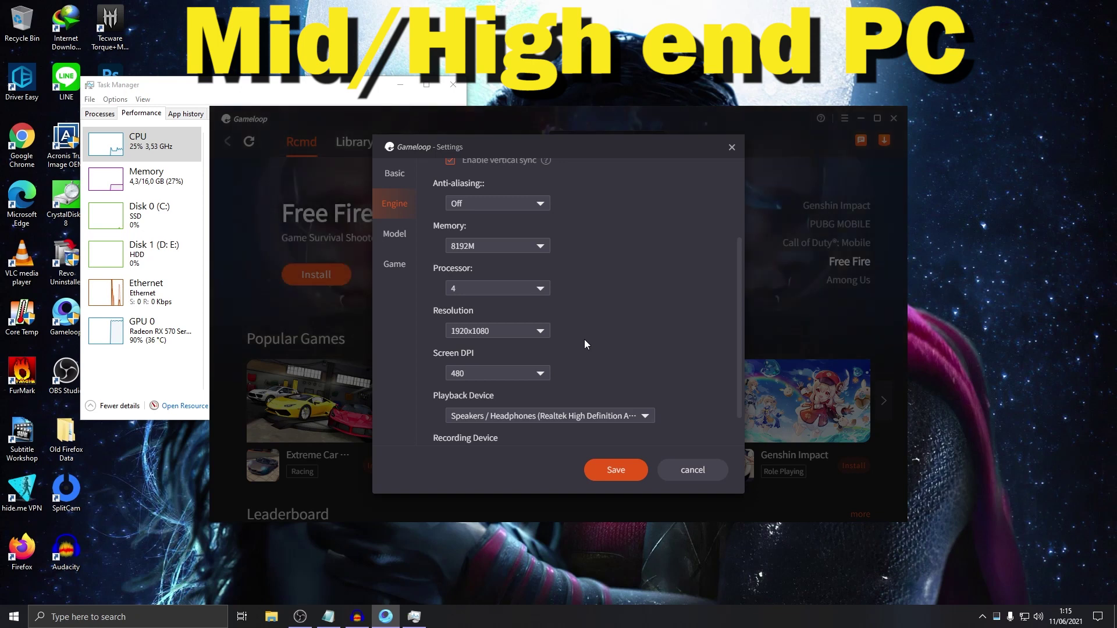
Step: Try the FHD 2K game definition for PUBG MOBILE and go back to HD 1080P
{"action": "left_click", "coordinate": [397, 264]}
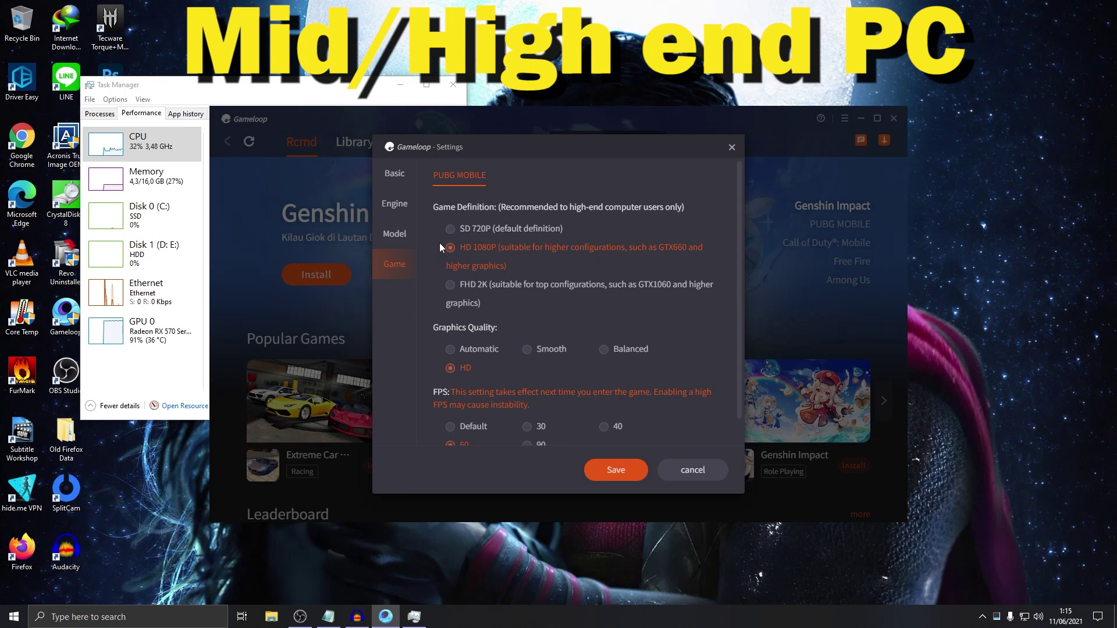
{"action": "left_click", "coordinate": [450, 286]}
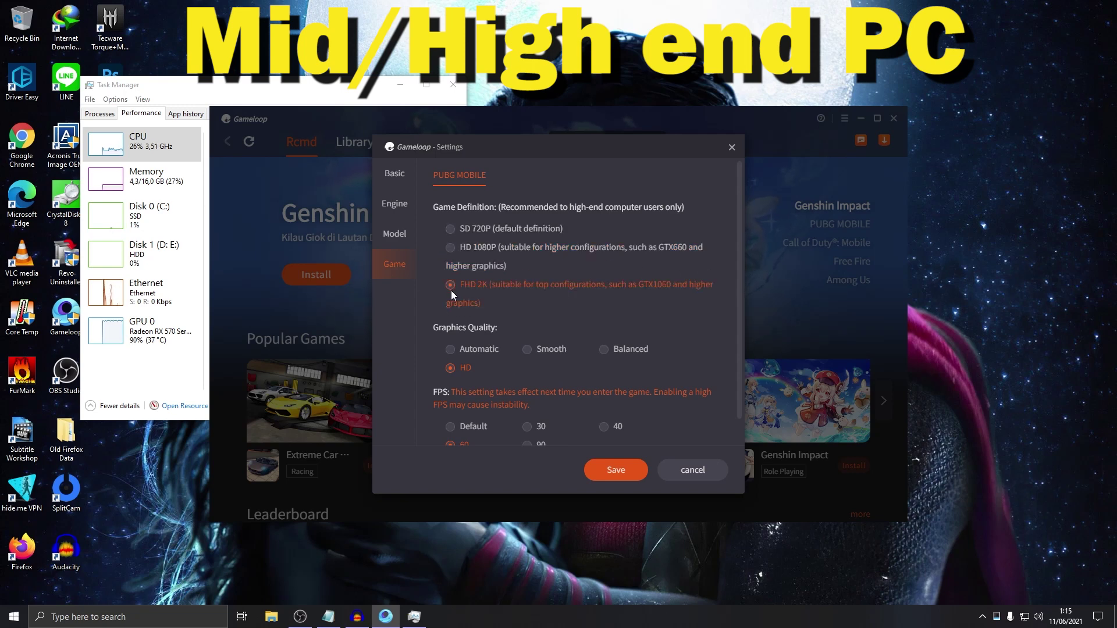
{"action": "left_click", "coordinate": [449, 248]}
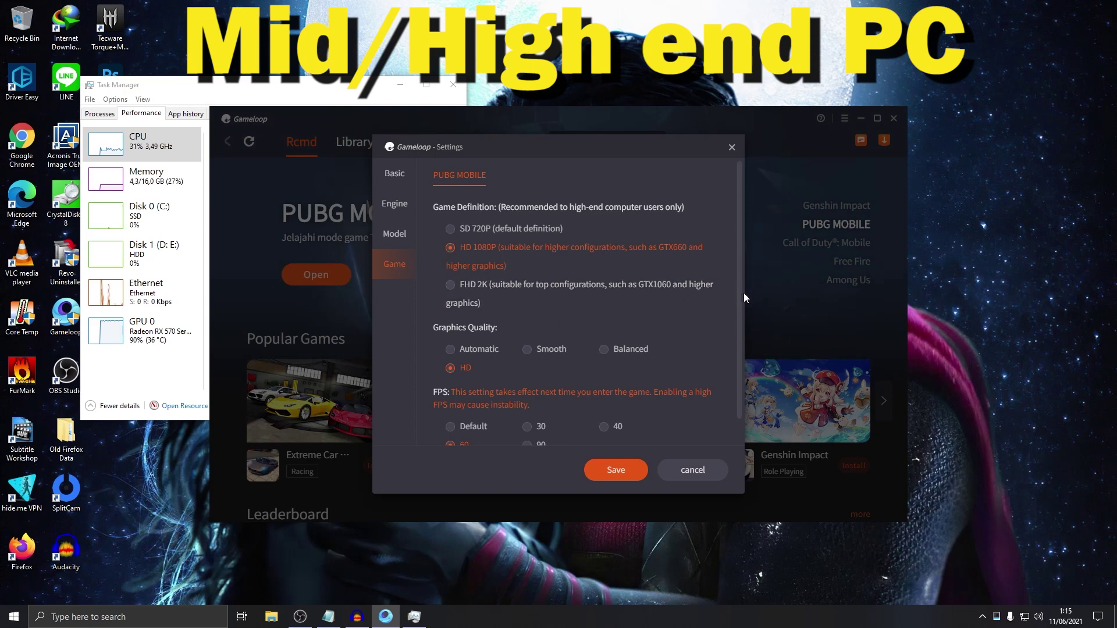
Step: Try PUBG MOBILE's Balanced and HD graphics qualities with 90 FPS, and cancel the Gameloop settings changes
{"action": "scroll", "coordinate": [744, 309], "scroll_direction": "down", "scroll_amount": 1}
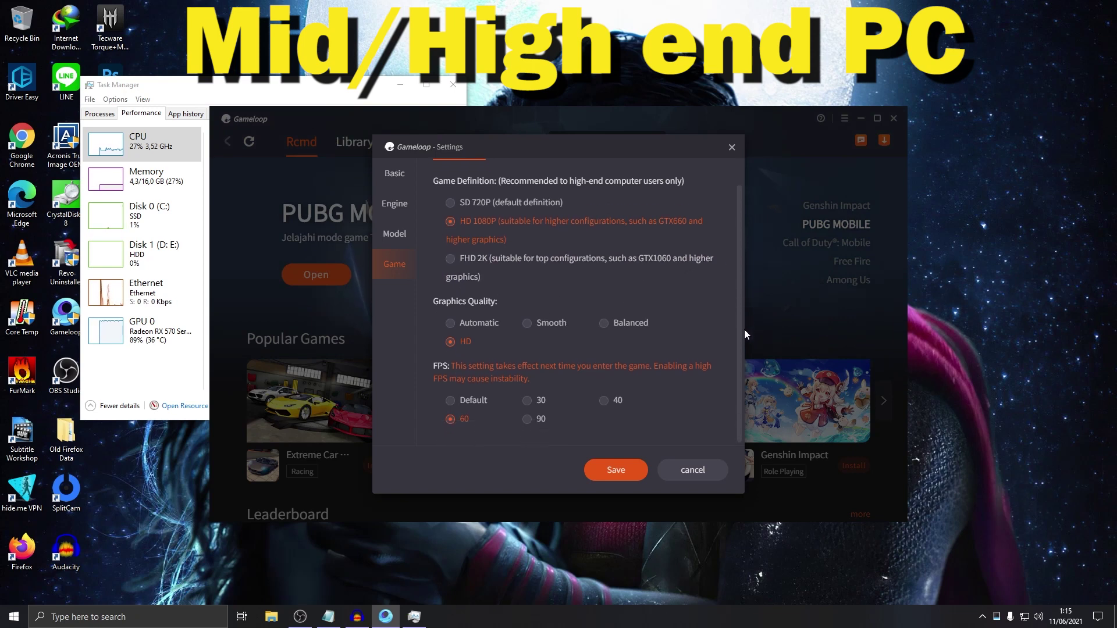
{"action": "left_click", "coordinate": [602, 324]}
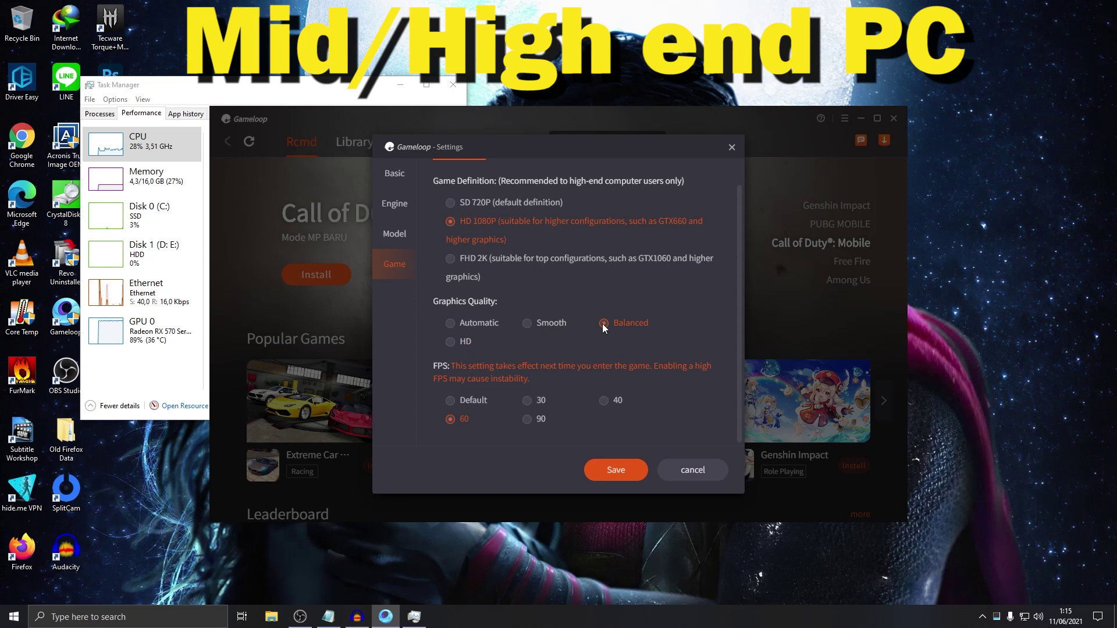
{"action": "left_click", "coordinate": [449, 342]}
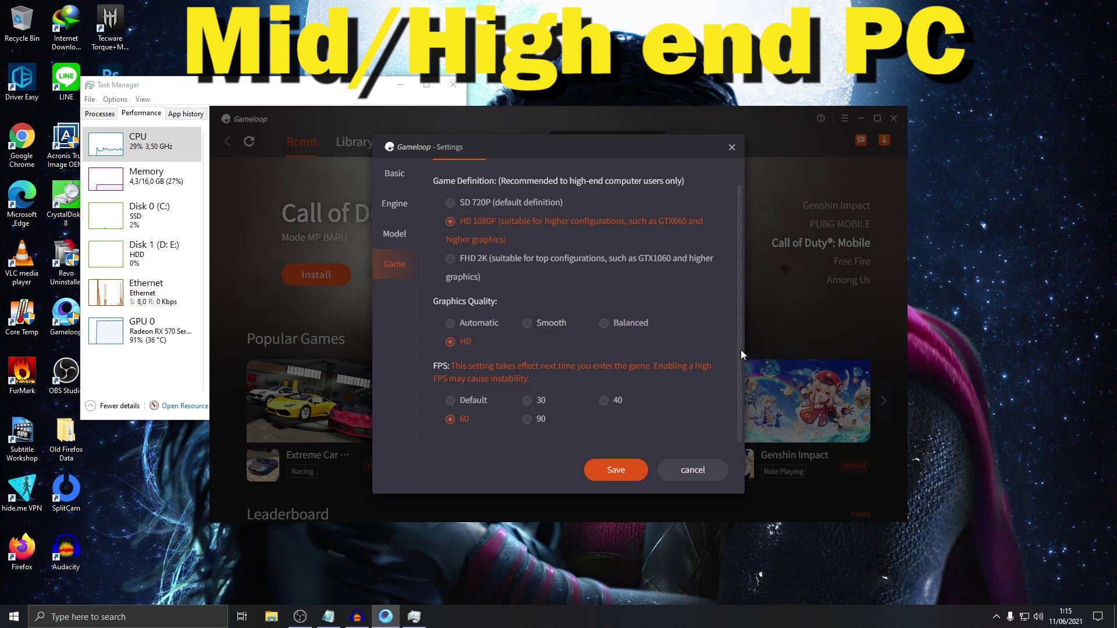
{"action": "left_click", "coordinate": [529, 419]}
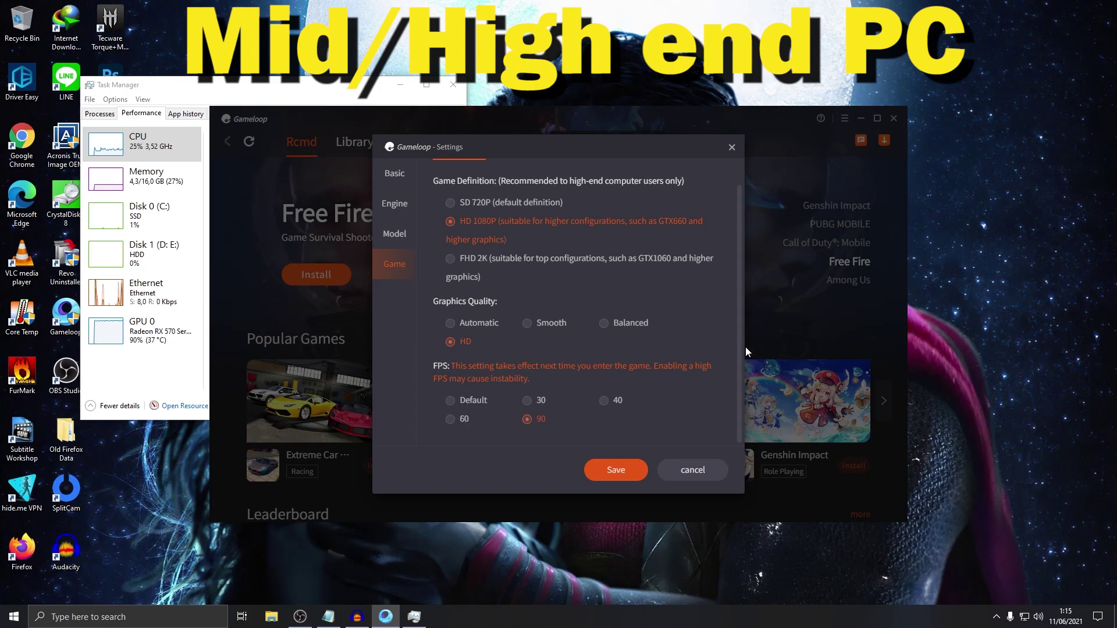
{"action": "left_click", "coordinate": [692, 470]}
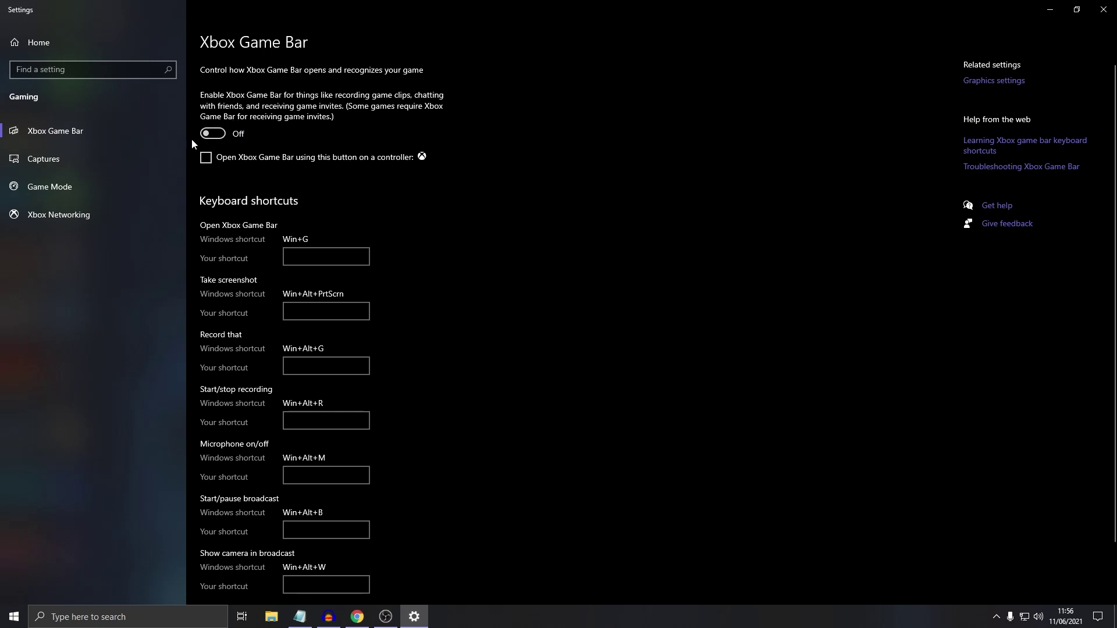
Step: Minimize the Xbox Game Bar settings, search Windows for "choo" and open Choose a power plan
{"action": "left_click", "coordinate": [1050, 9]}
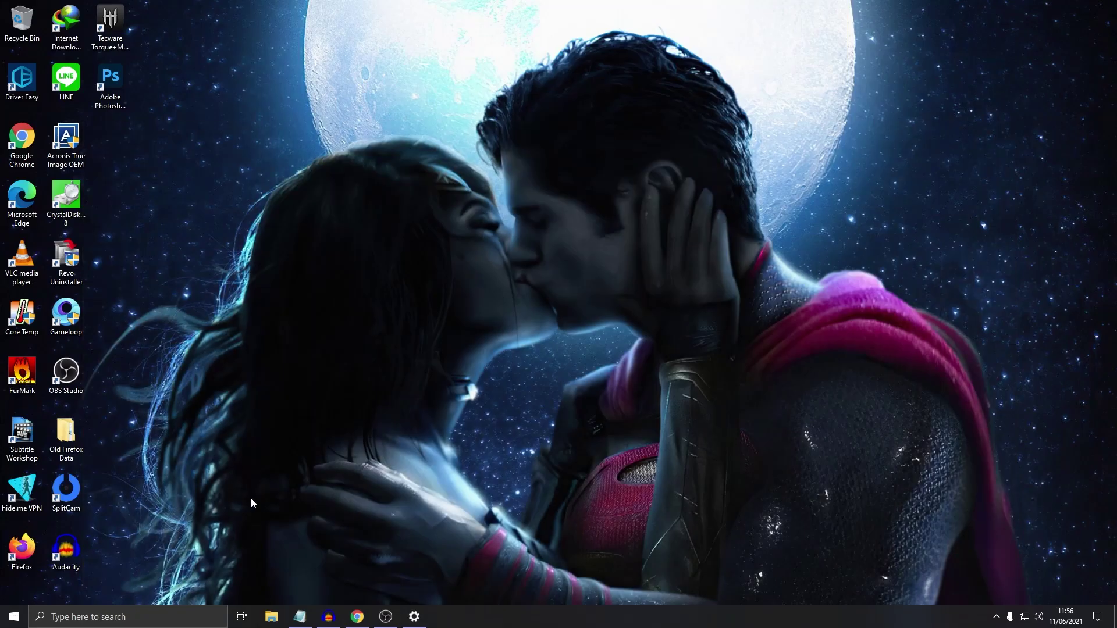
{"action": "left_click", "coordinate": [170, 616]}
{"action": "type", "text": "cx"}
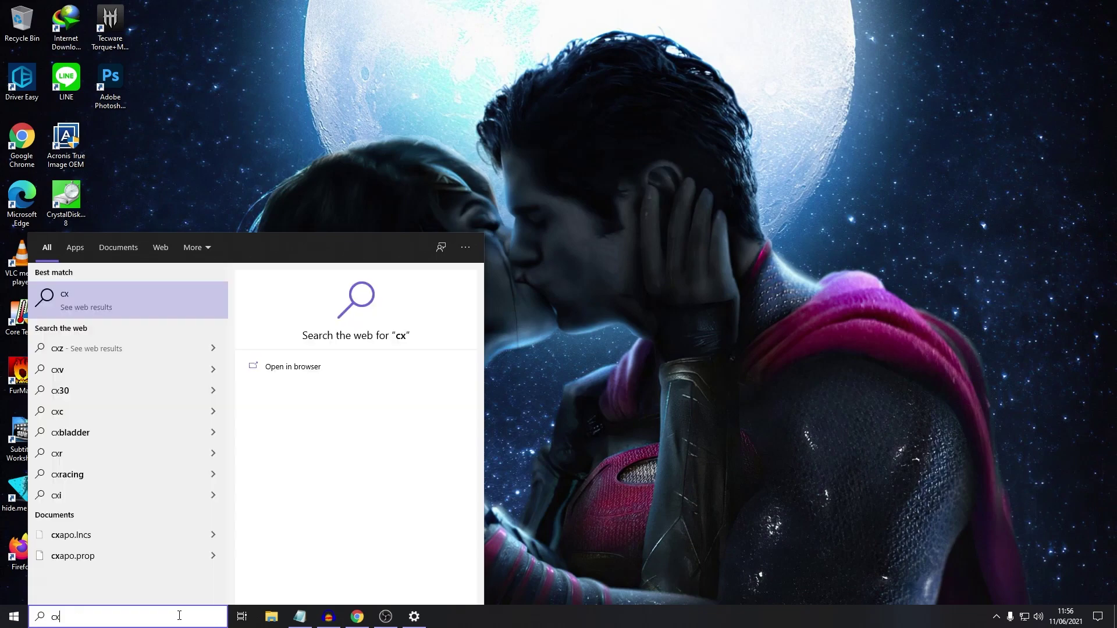
{"action": "key", "text": "BackSpace"}
{"action": "type", "text": "hoo"}
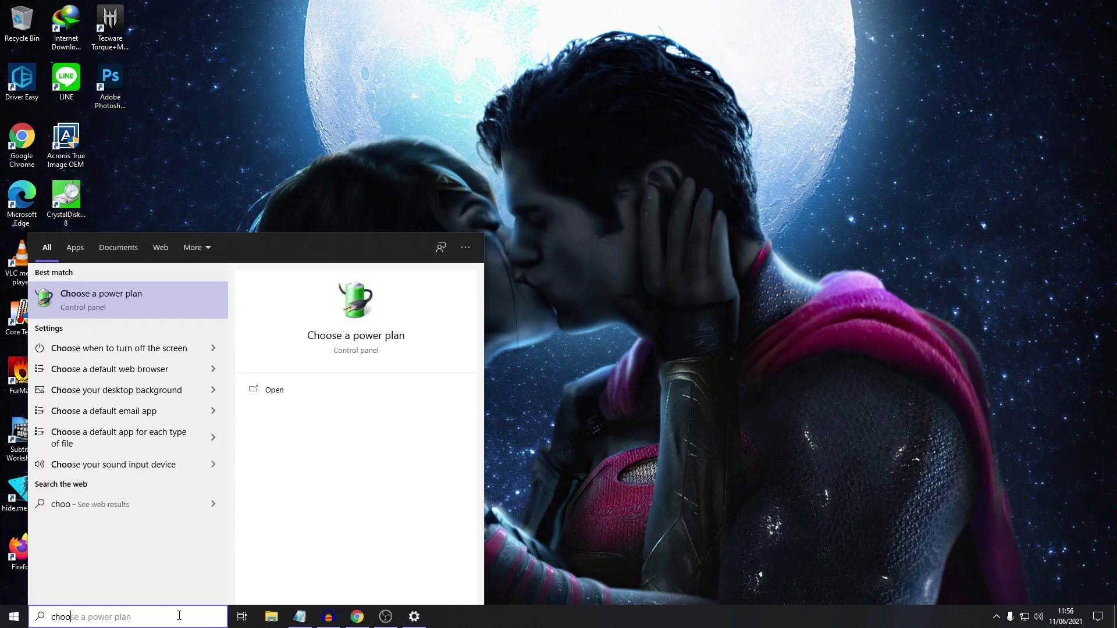
{"action": "left_click", "coordinate": [163, 299]}
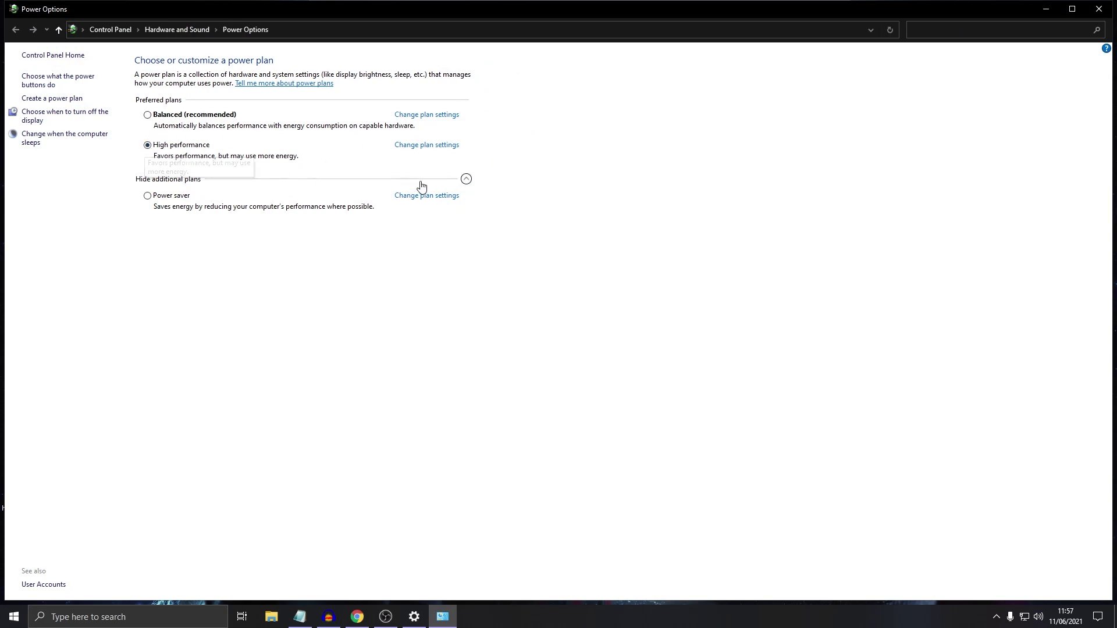
Step: Check the additional power plans and close Power Options
{"action": "left_click", "coordinate": [467, 180]}
{"action": "left_click", "coordinate": [466, 180]}
{"action": "left_click", "coordinate": [1098, 8]}
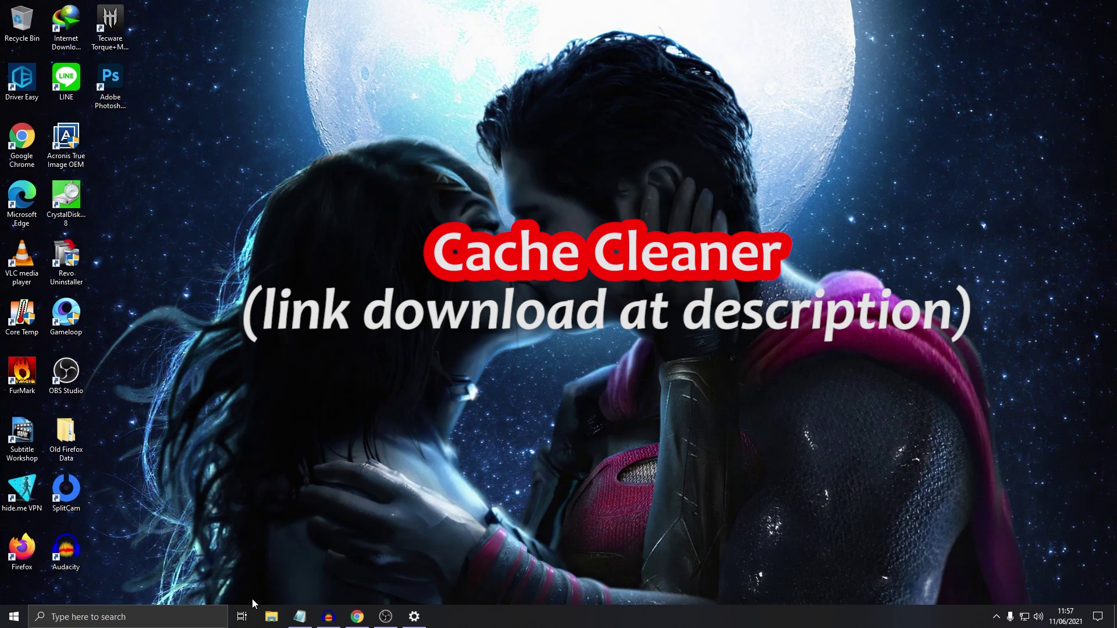
Step: Go to the 100% LAG FIX folder and bring up the available actions for Cache Cleaner.bat
{"action": "left_click", "coordinate": [128, 616]}
{"action": "left_click", "coordinate": [673, 375]}
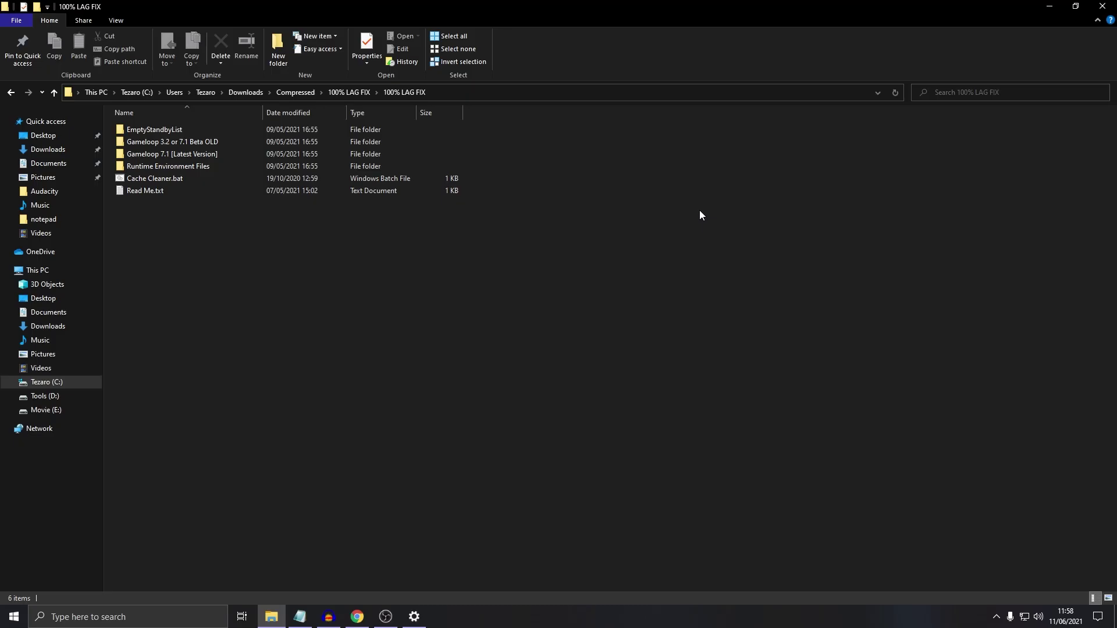
{"action": "right_click", "coordinate": [189, 178]}
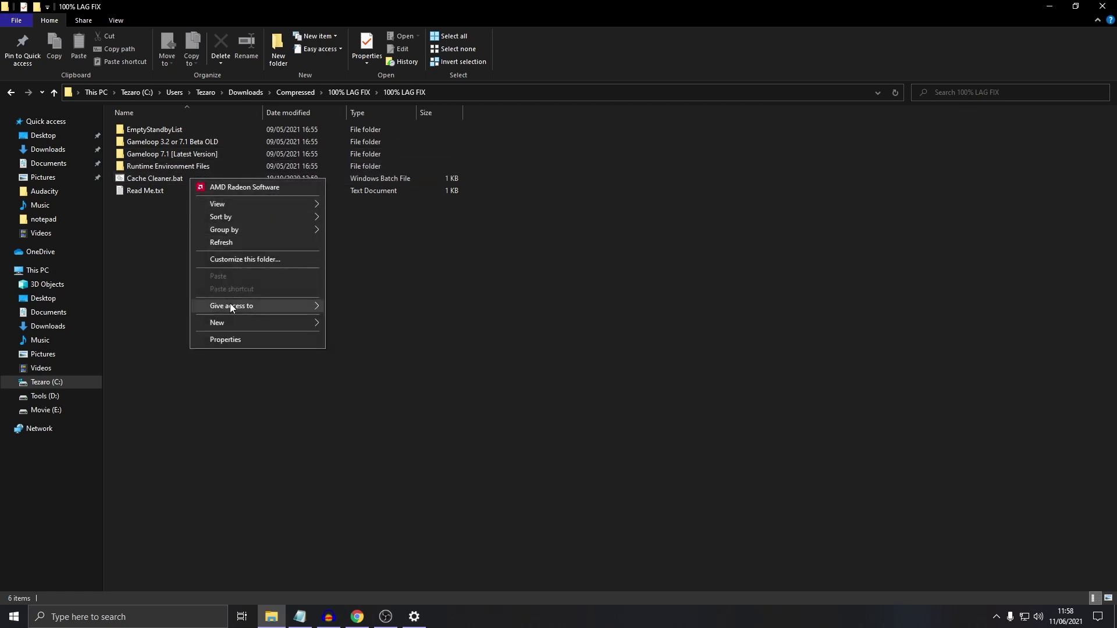
{"action": "left_click", "coordinate": [162, 176]}
{"action": "right_click", "coordinate": [164, 175]}
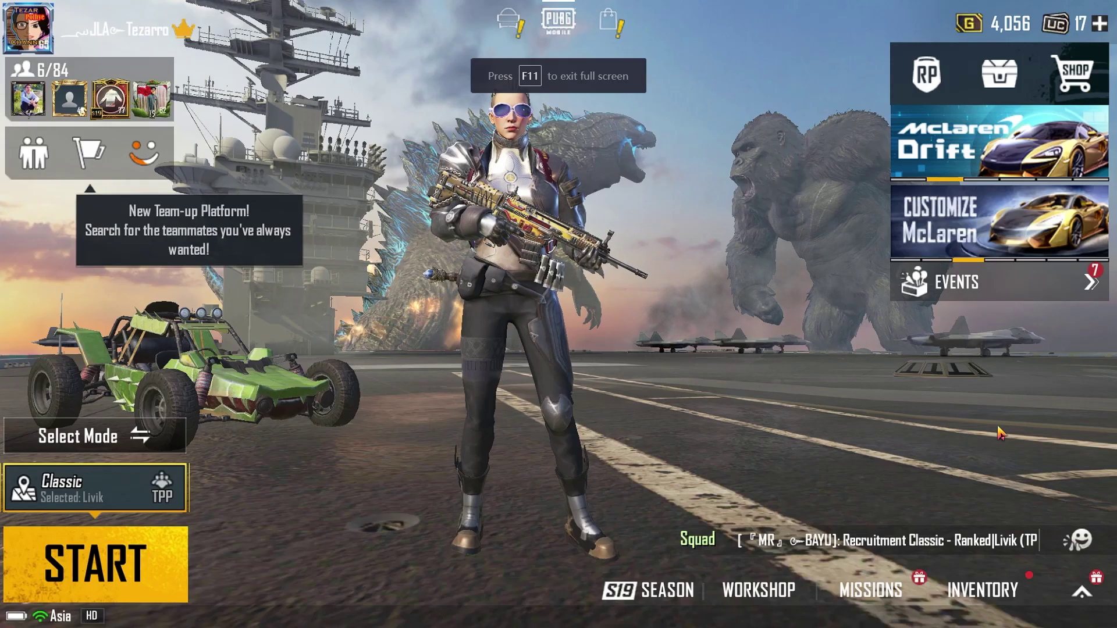
Step: Open PUBG MOBILE's in-game Graphics settings and review the combat and general graphics options
{"action": "left_click", "coordinate": [1081, 593]}
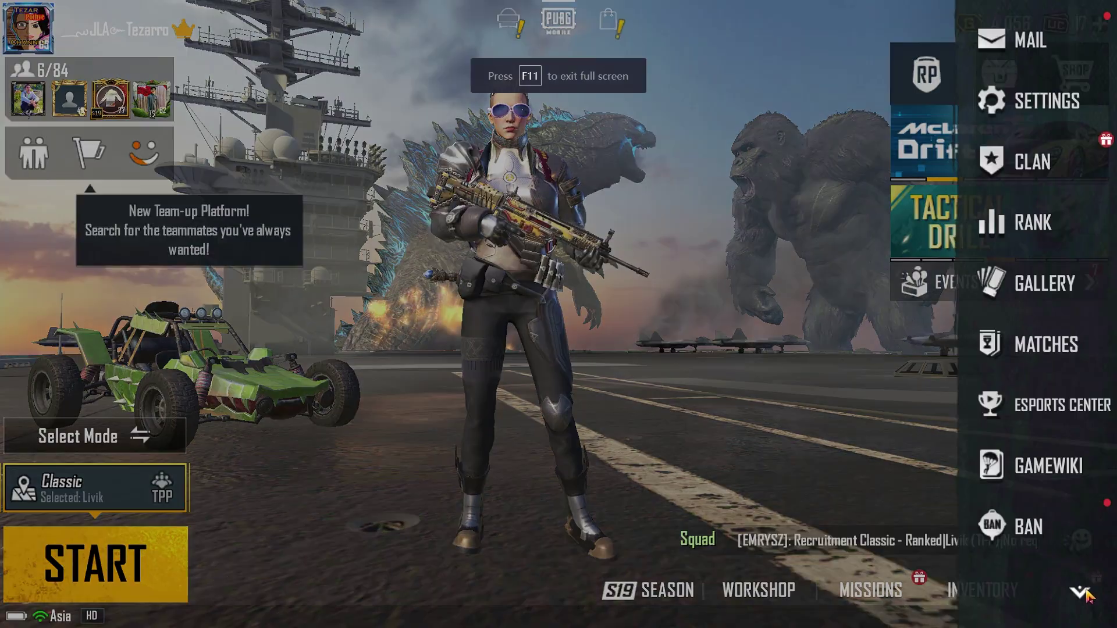
{"action": "left_click", "coordinate": [1051, 105]}
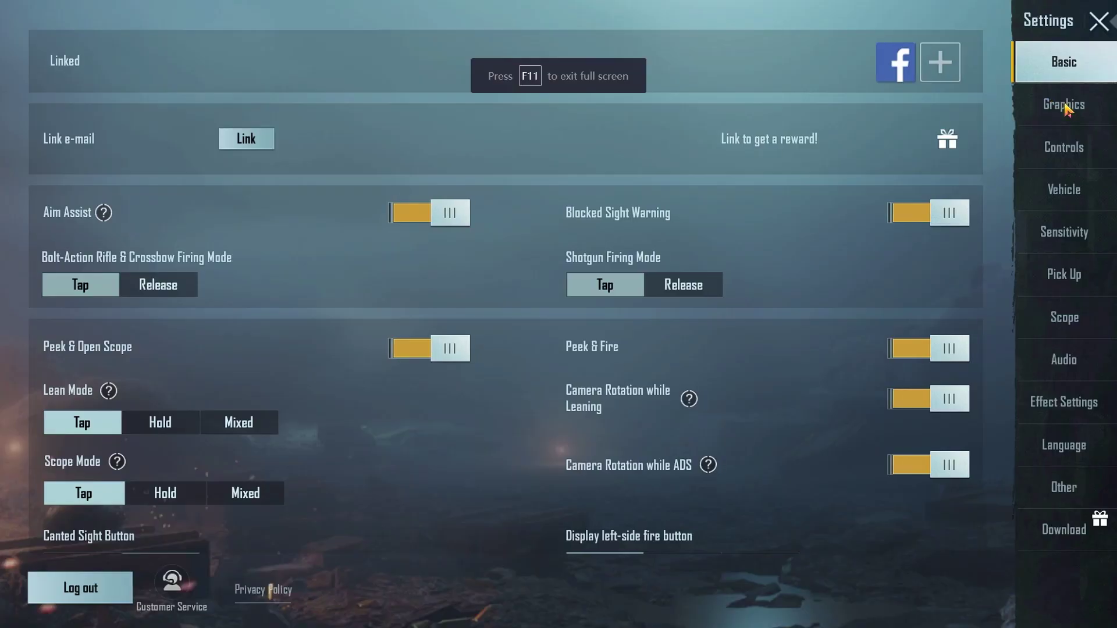
{"action": "left_click", "coordinate": [1066, 110]}
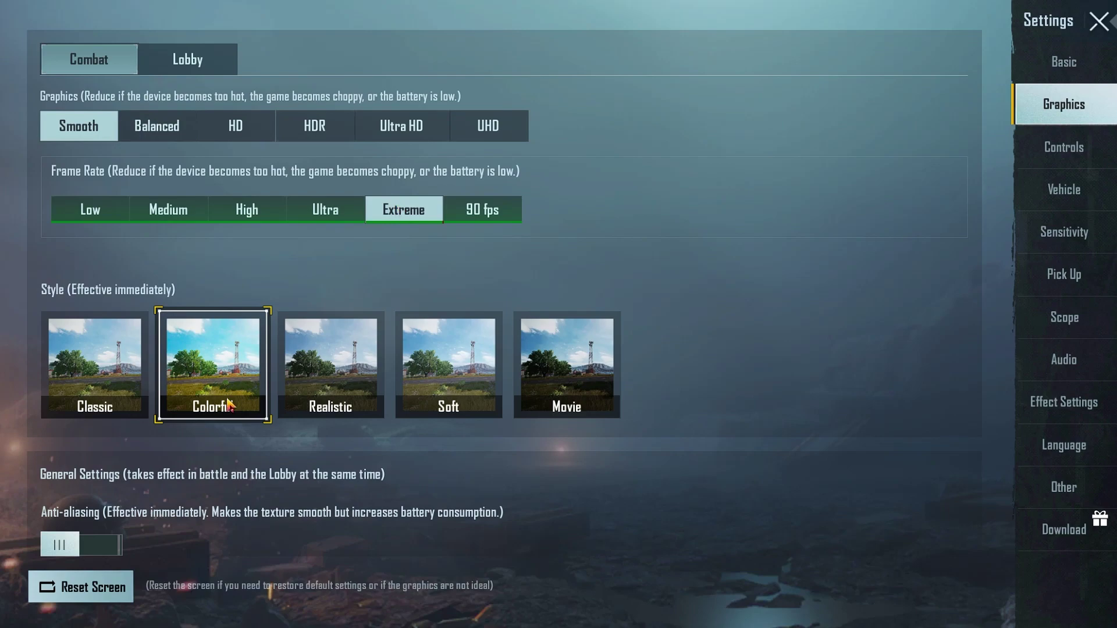
{"action": "scroll", "coordinate": [670, 317], "scroll_direction": "down", "scroll_amount": 5}
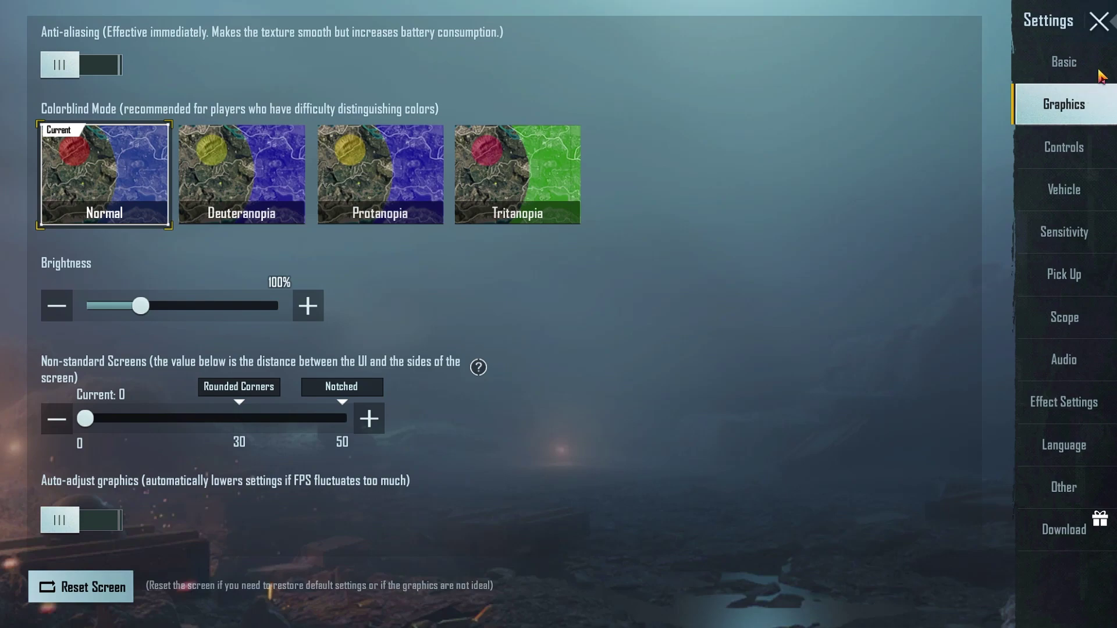
{"action": "scroll", "coordinate": [810, 182], "scroll_direction": "up", "scroll_amount": 5}
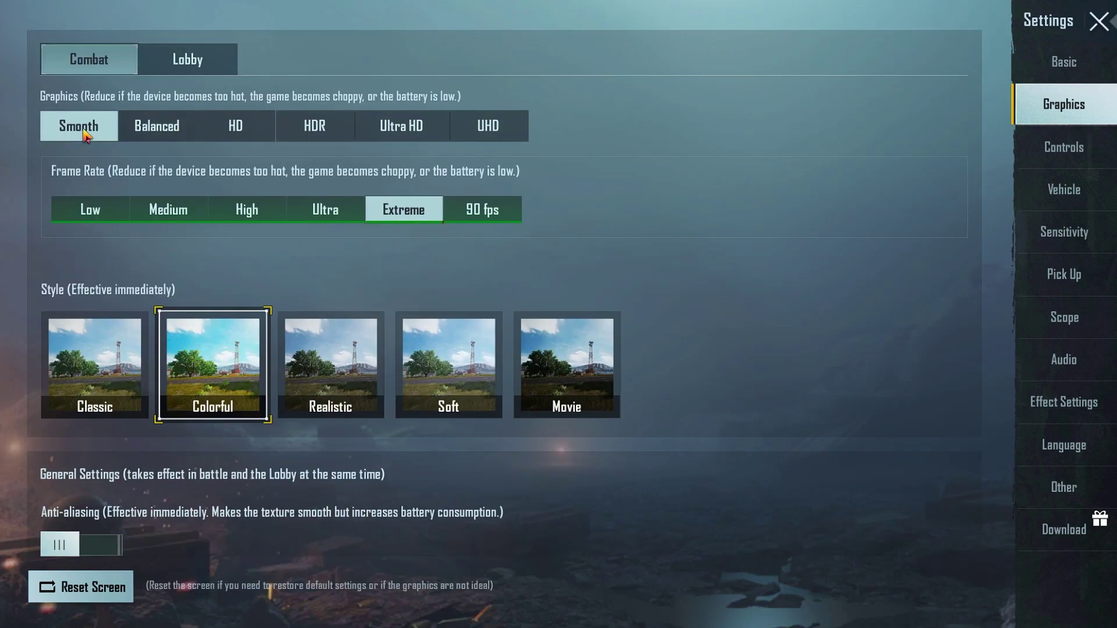
Step: Try the HD, HDR and Ultra HD combat graphics levels and close the settings without applying them
{"action": "left_click", "coordinate": [260, 127]}
{"action": "left_click", "coordinate": [315, 128]}
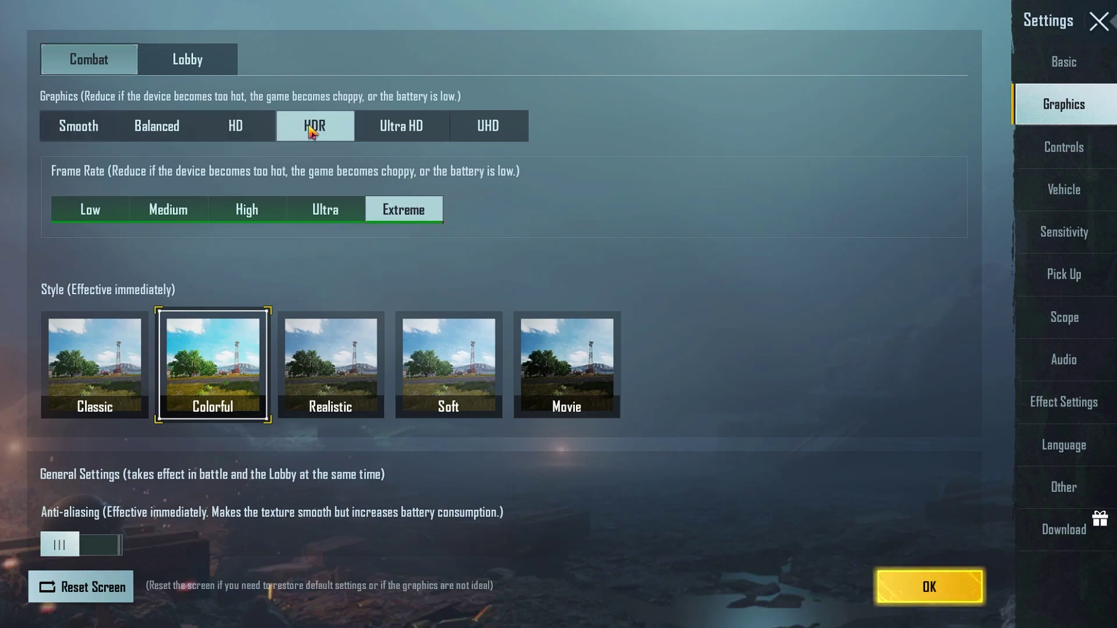
{"action": "left_click", "coordinate": [399, 129]}
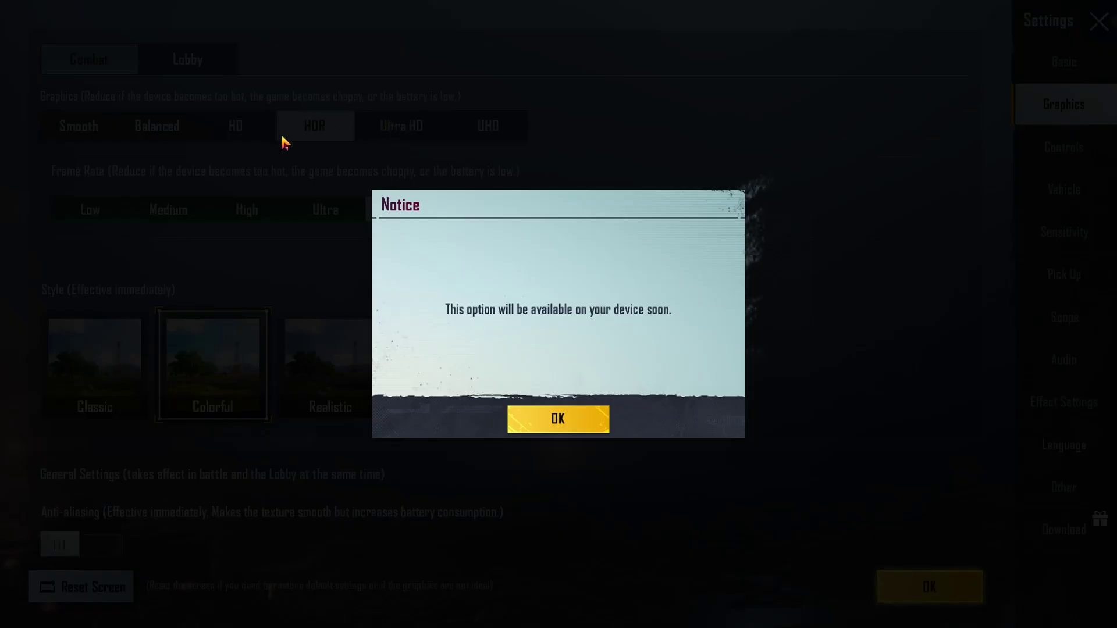
{"action": "left_click", "coordinate": [573, 419]}
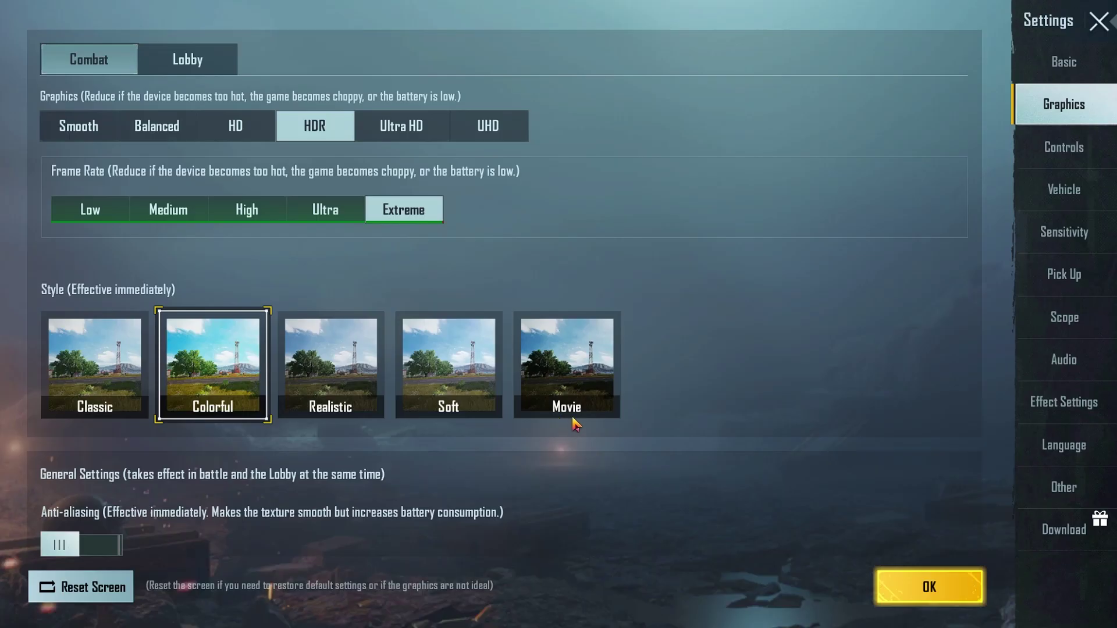
{"action": "left_click", "coordinate": [1099, 22]}
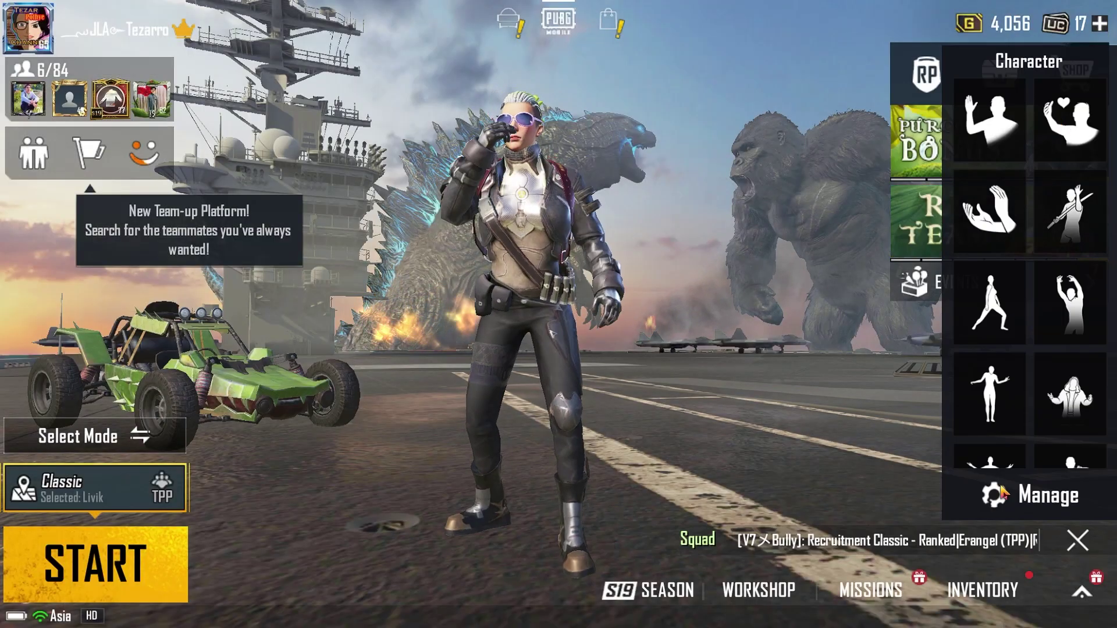